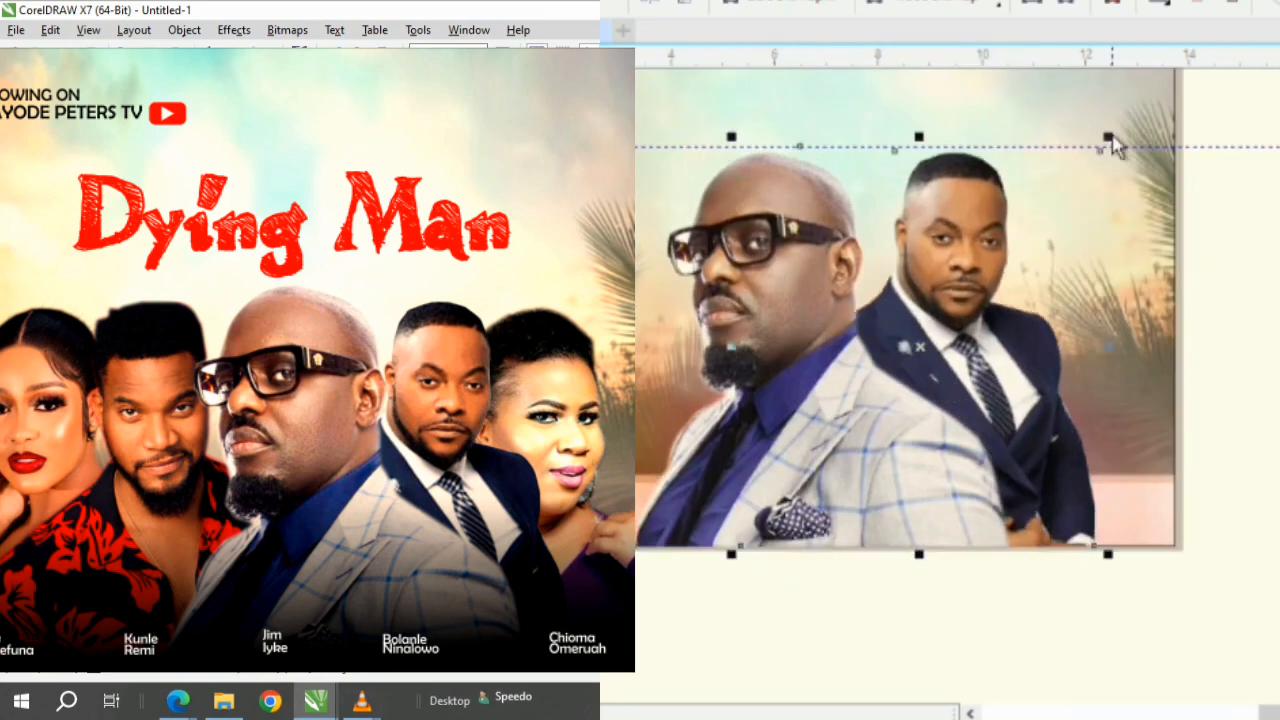
Step: Place the cut-out of the woman in purple beside the man in the navy suit, toward the poster's right edge
scroll(1061, 460, down, 1)
scroll(900, 363, up, 2)
scroll(813, 461, down, 1)
click(1257, 206)
click(1275, 605)
drag(909, 405, 954, 409)
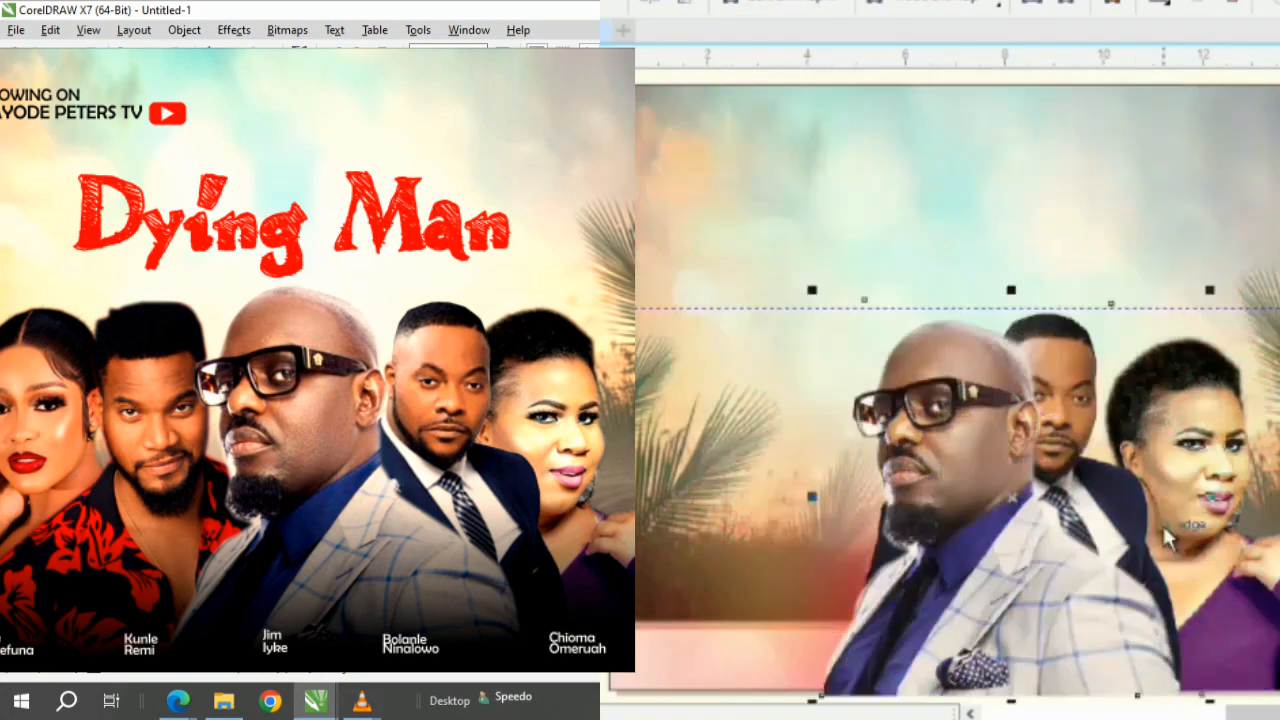
Step: Place the cut-out of the man in the red floral shirt behind the bald man, toward the poster's left side
scroll(954, 409, down, 1)
scroll(985, 500, up, 1)
drag(763, 349, 700, 395)
scroll(700, 395, up, 1)
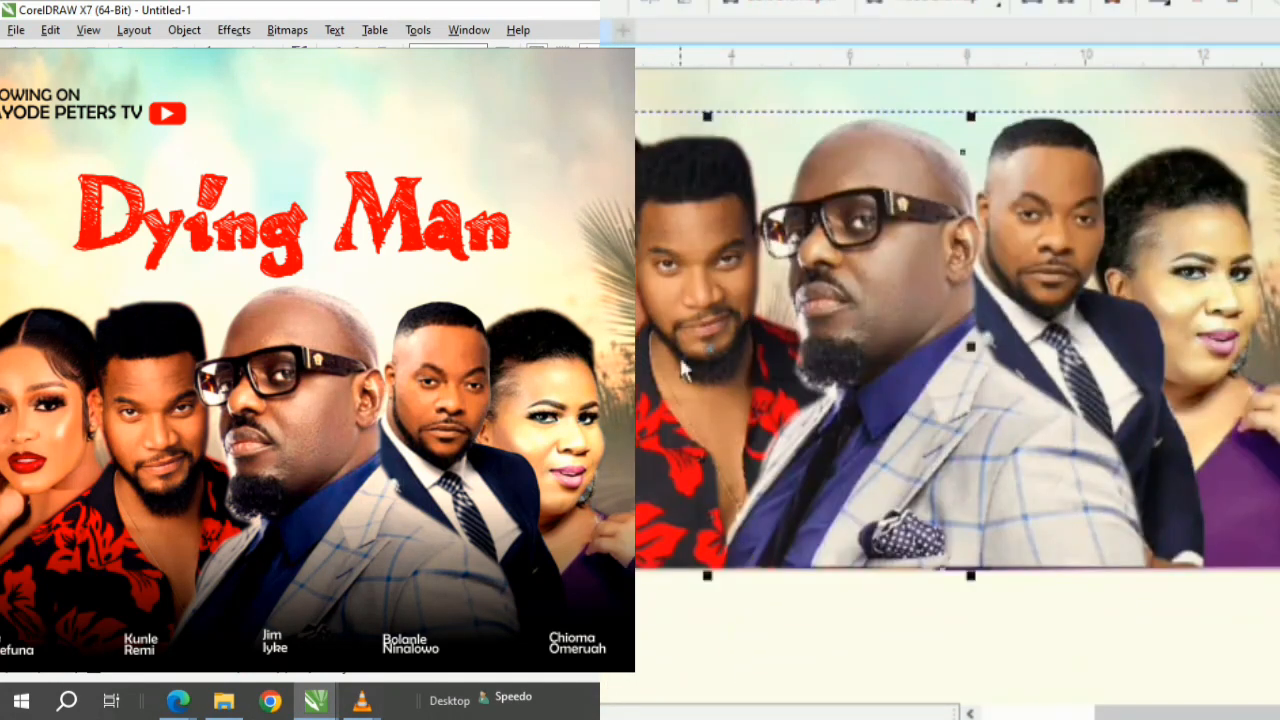
scroll(1057, 165, up, 1)
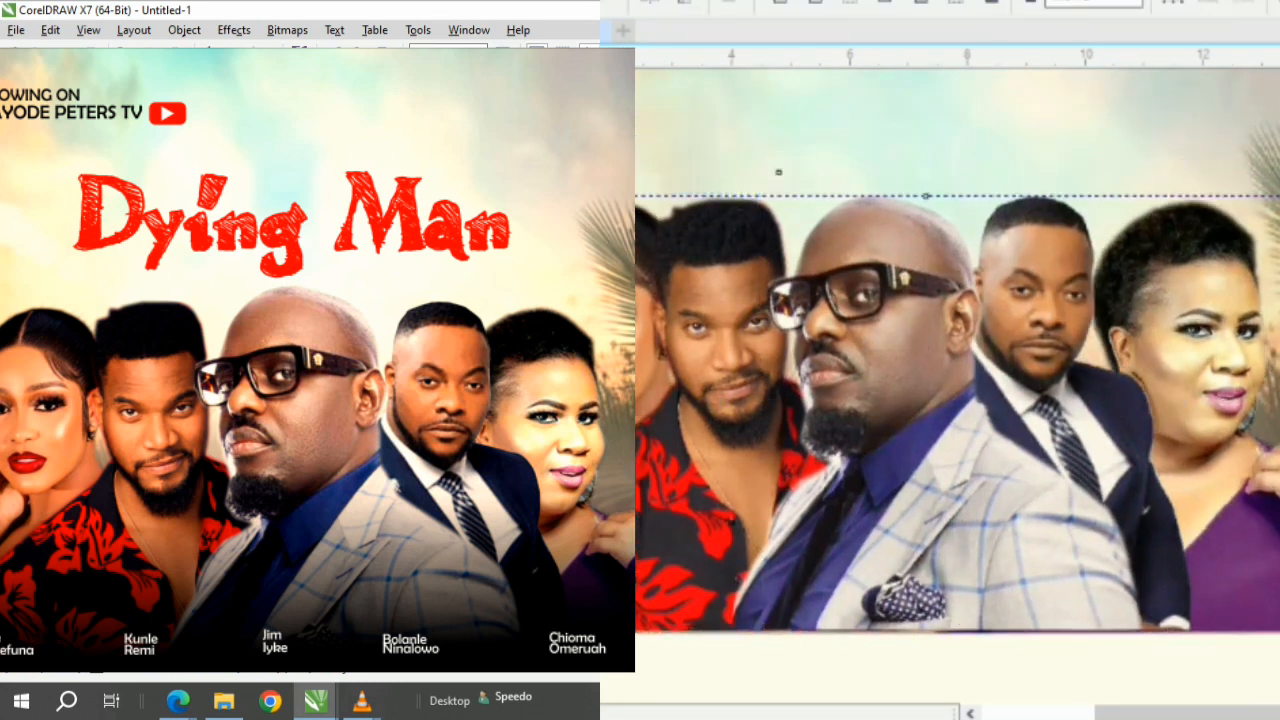
Step: Draw a black band across the bottom of the cast photos and fade it upward with a gradient transparency
scroll(777, 171, down, 1)
drag(610, 533, 1279, 641)
drag(932, 614, 932, 532)
key(space)
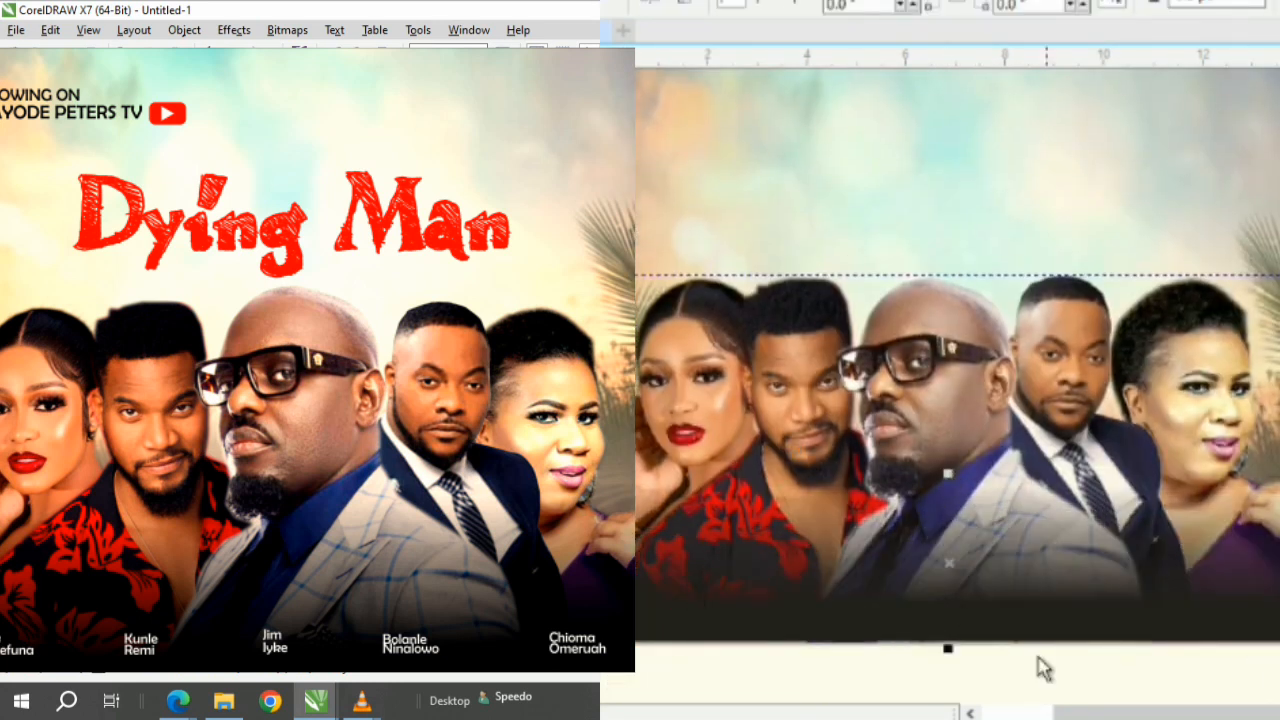
Step: Move the "SHOWING ON KAYODE PETERS TV" caption from beside the page toward the poster
scroll(1043, 668, right, 5)
click(1111, 603)
scroll(1060, 545, left, 3)
click(1060, 545)
scroll(1060, 545, up, 2)
scroll(923, 251, down, 3)
drag(1100, 250, 914, 223)
drag(934, 294, 1175, 315)
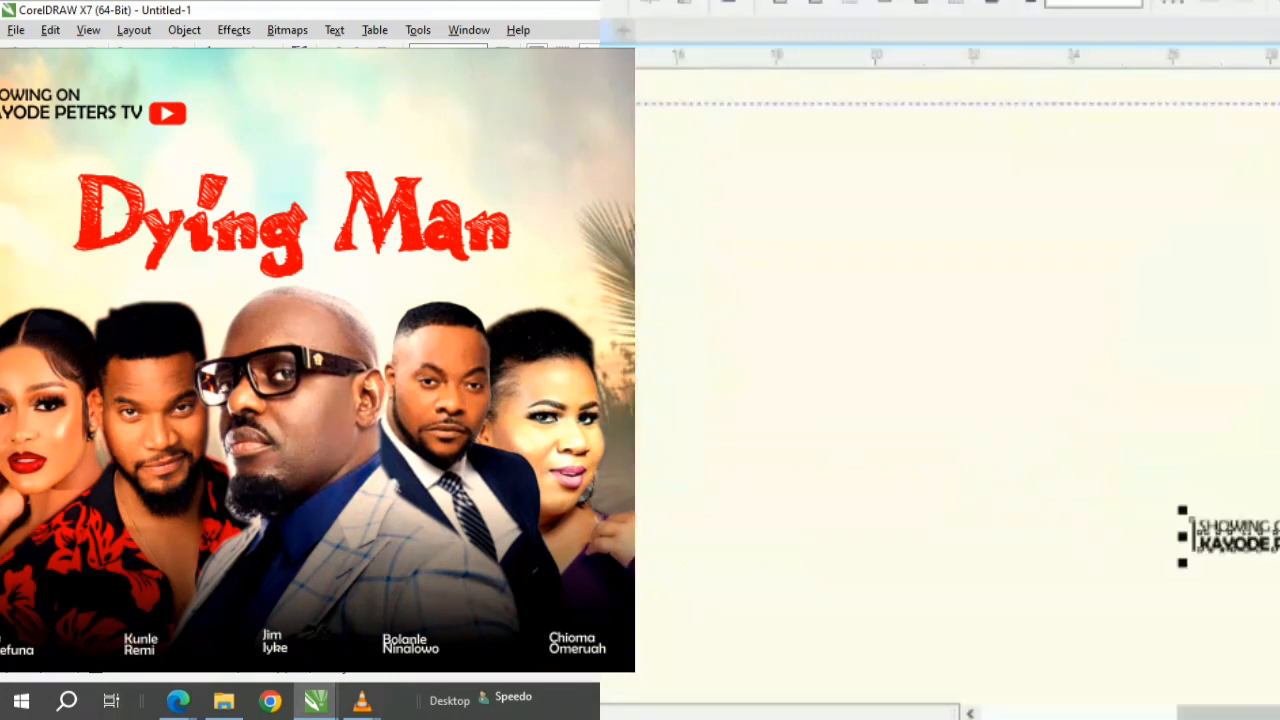
drag(1229, 529, 815, 62)
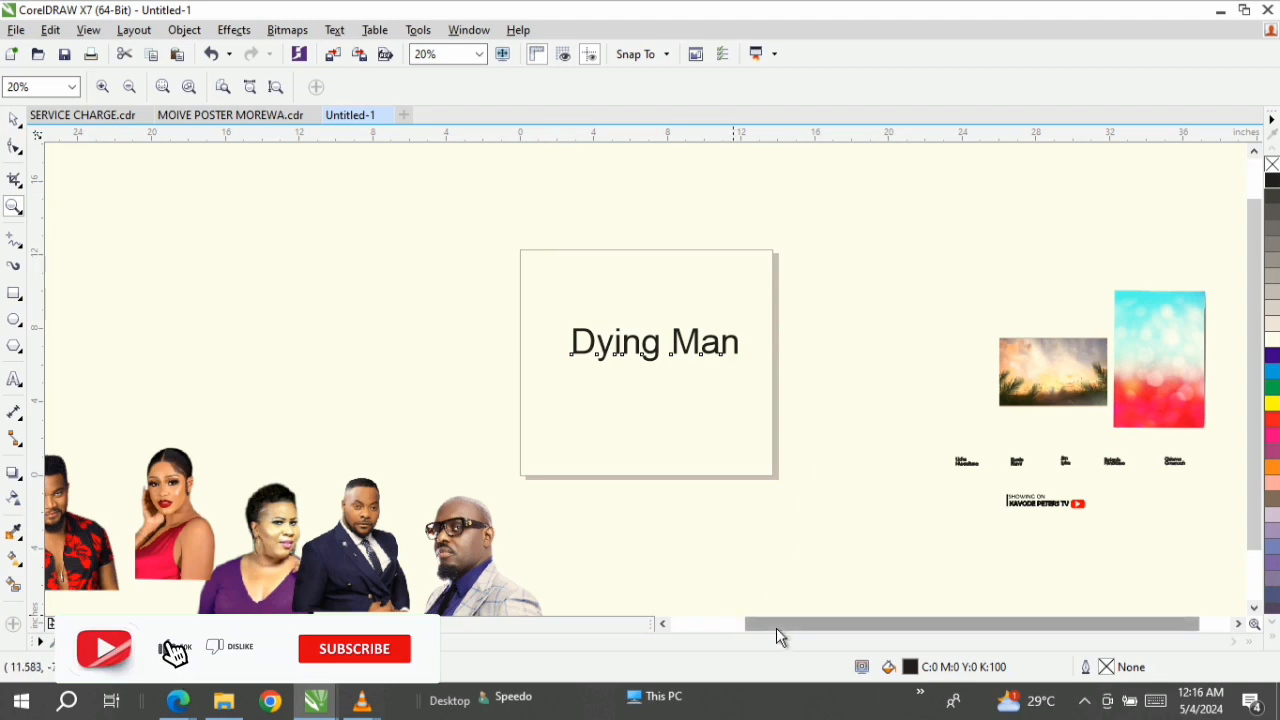
Step: Examine the cast cut-outs, background images, "Dying Man" title, cast names and channel caption laid out around the page
drag(776, 628, 700, 632)
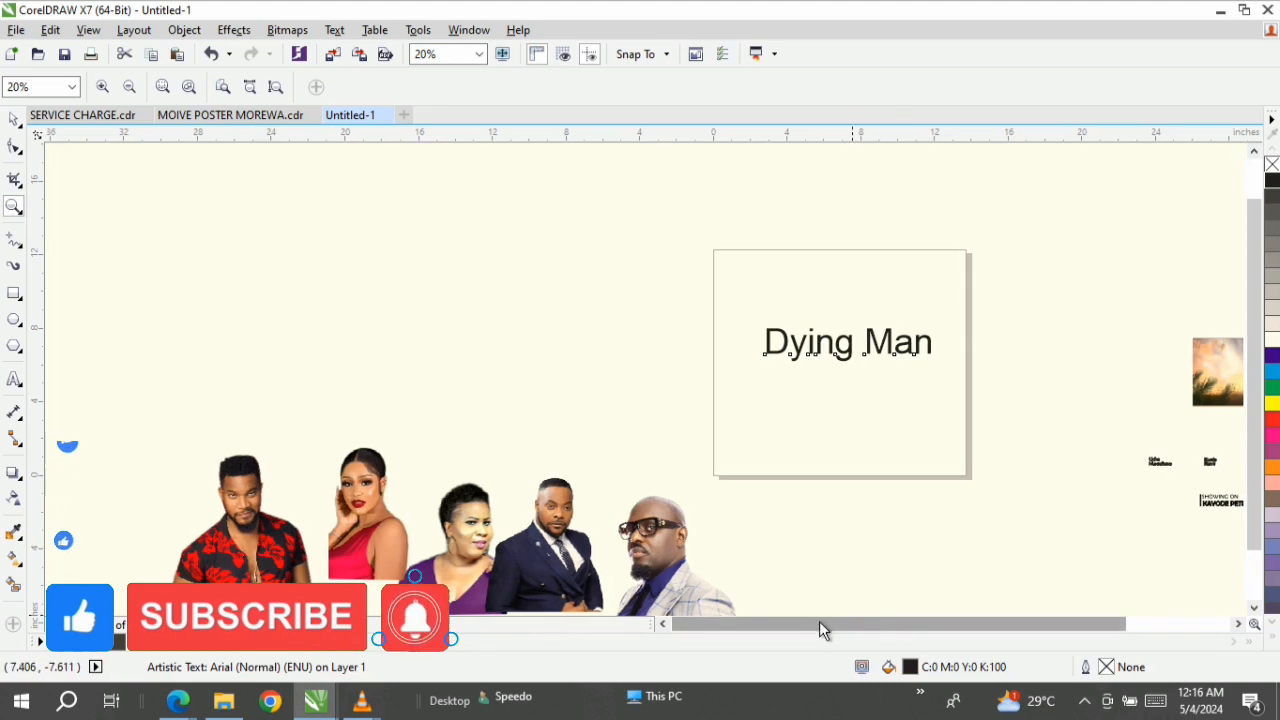
drag(820, 626, 880, 629)
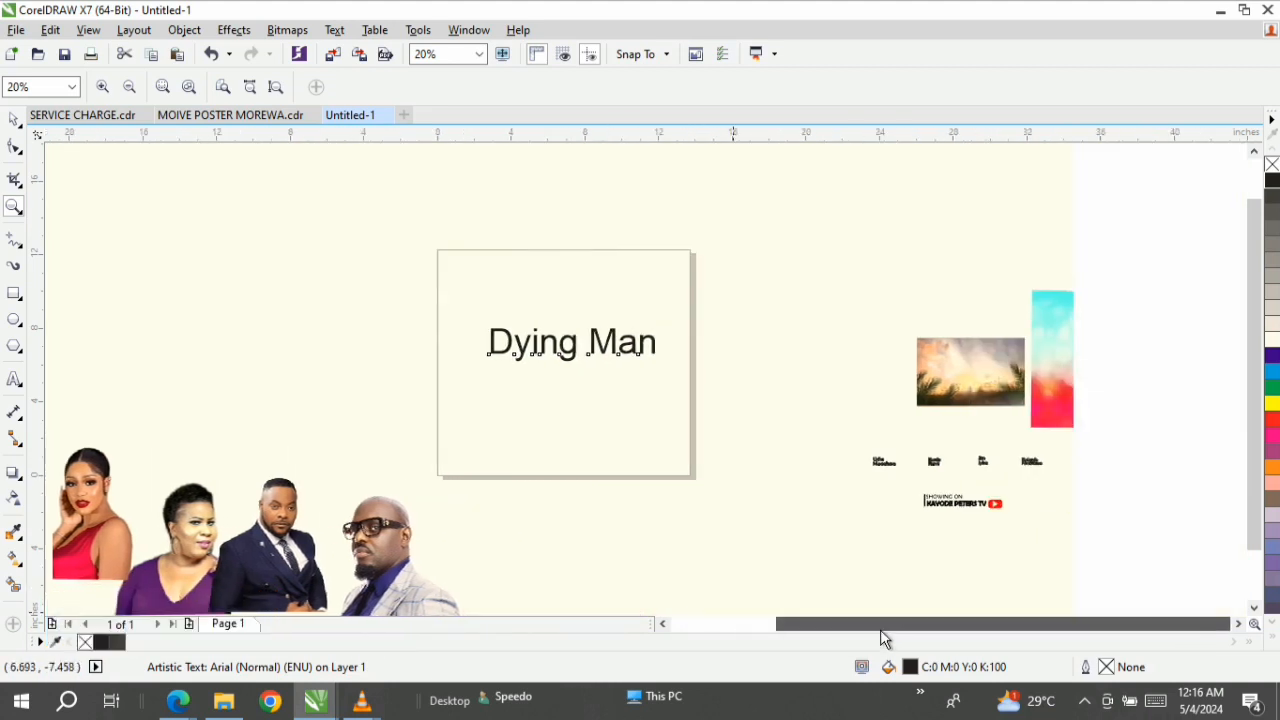
drag(881, 222, 1148, 472)
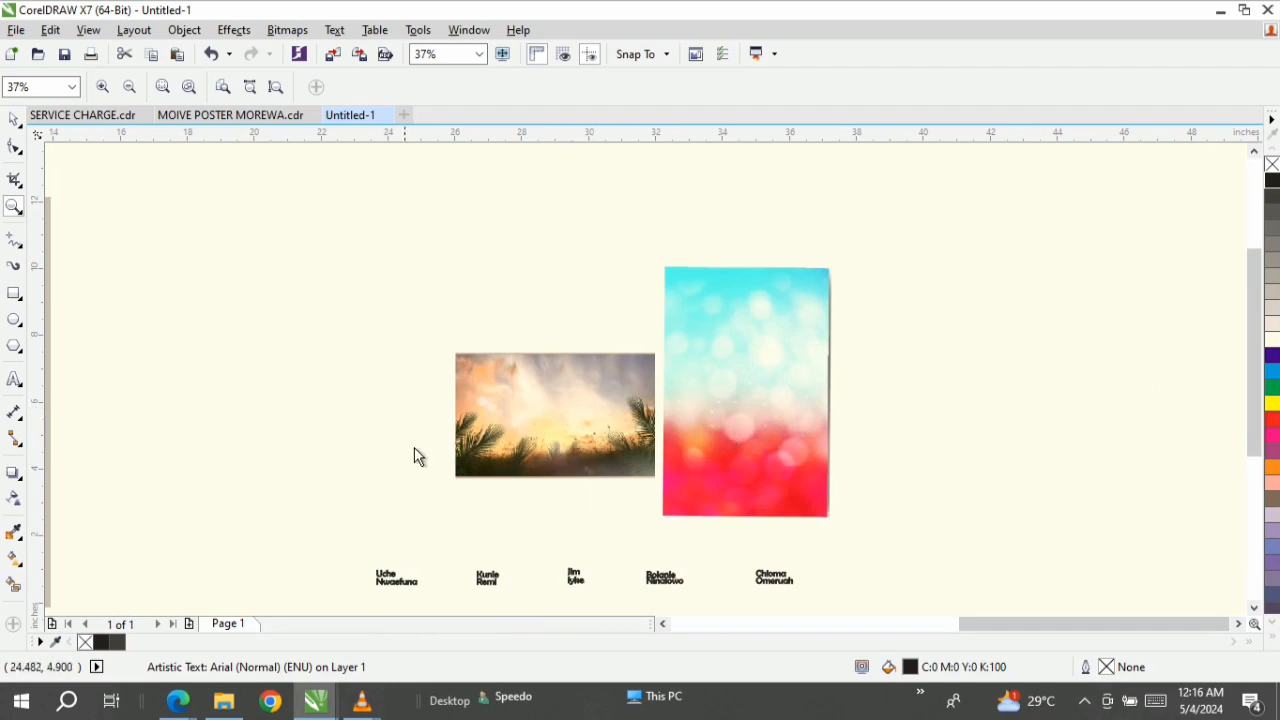
right_click(560, 380)
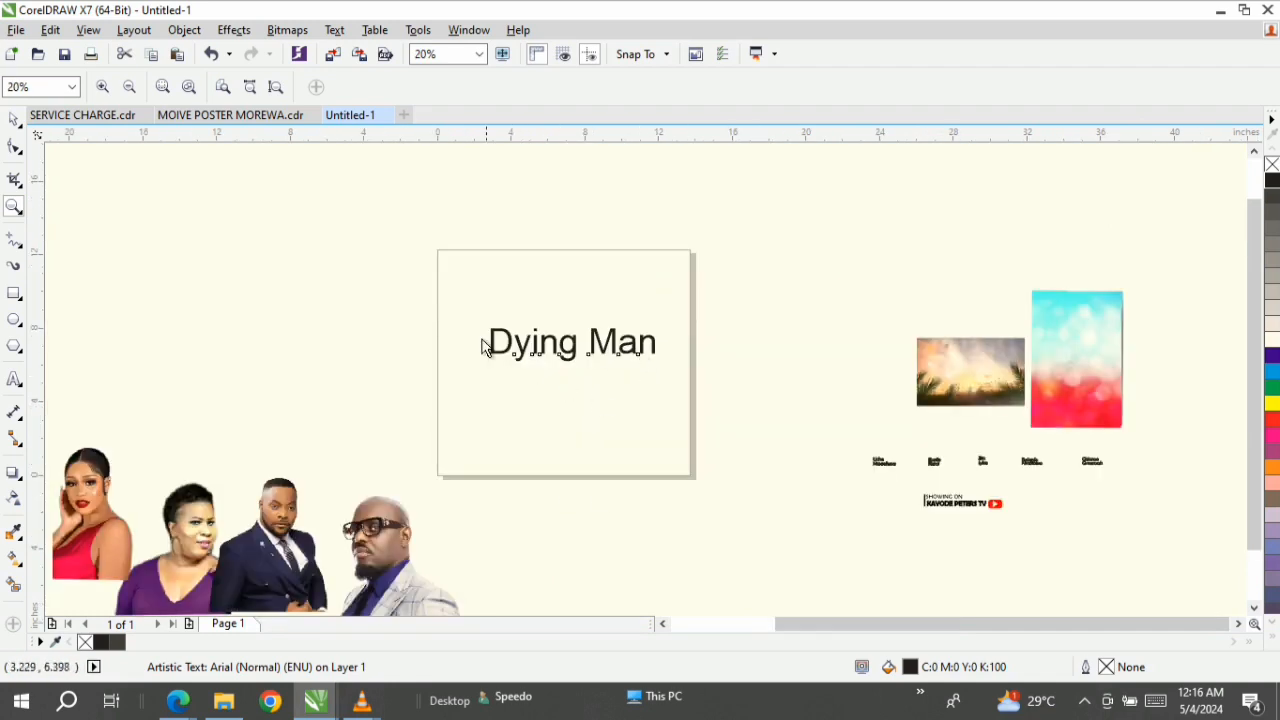
drag(498, 352, 745, 436)
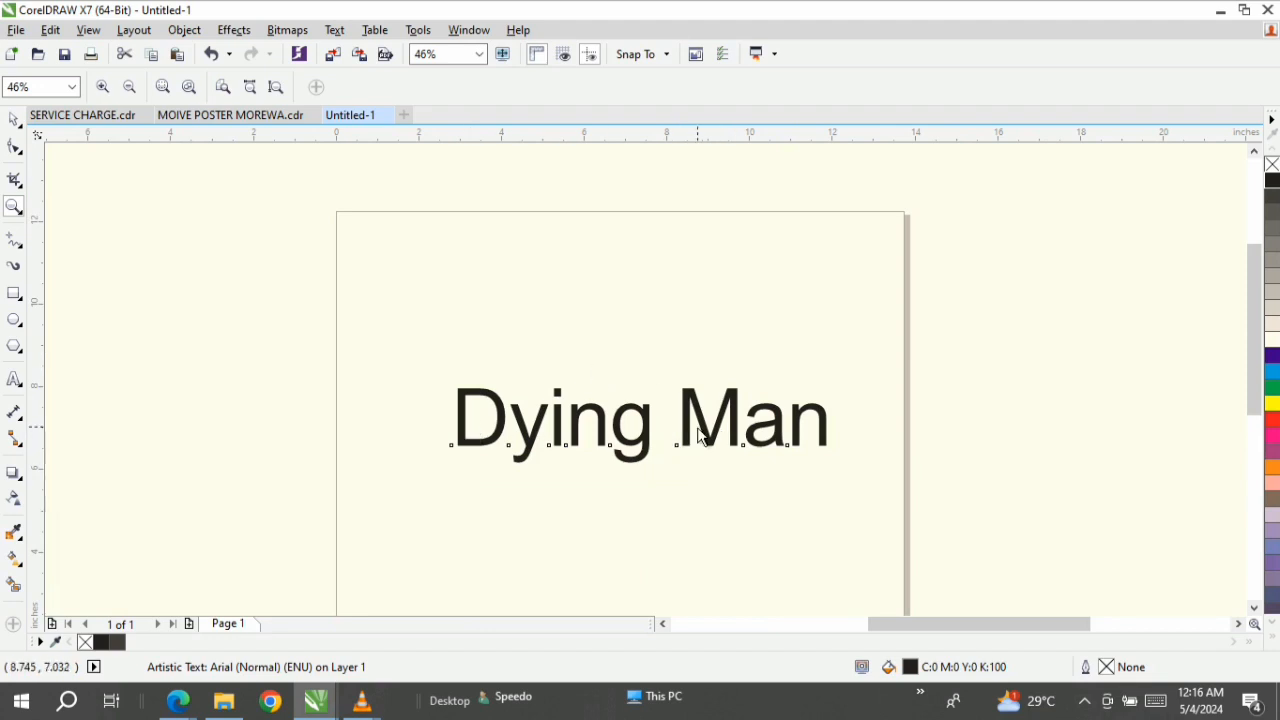
right_click(697, 435)
drag(809, 430, 1185, 481)
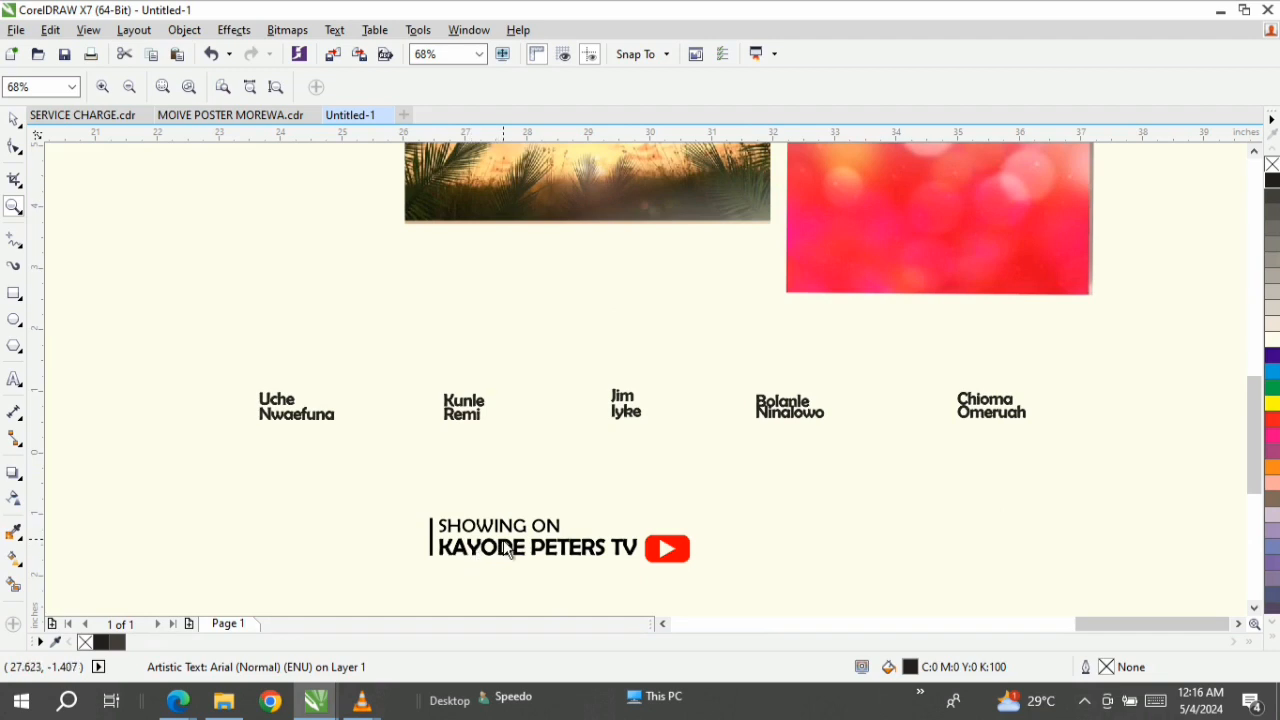
right_click(575, 413)
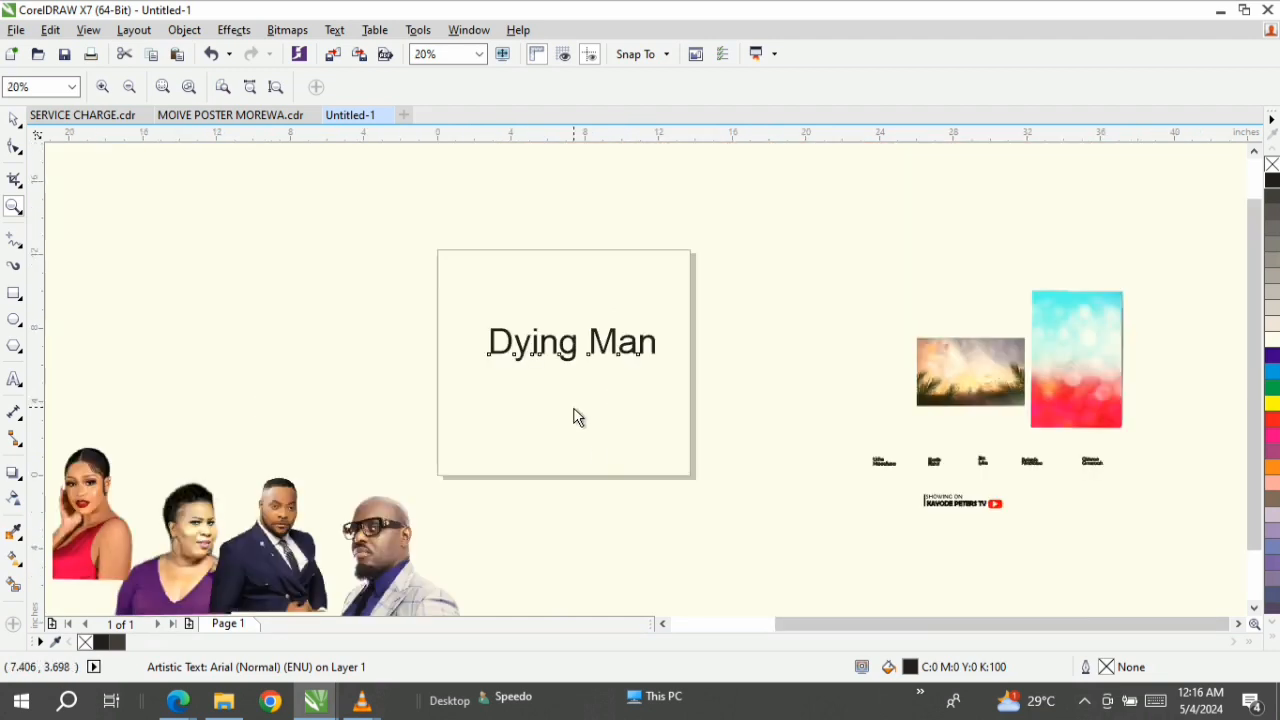
Step: Create a rectangle that exactly matches the page, 13.734 × 12.243 in
click(14, 121)
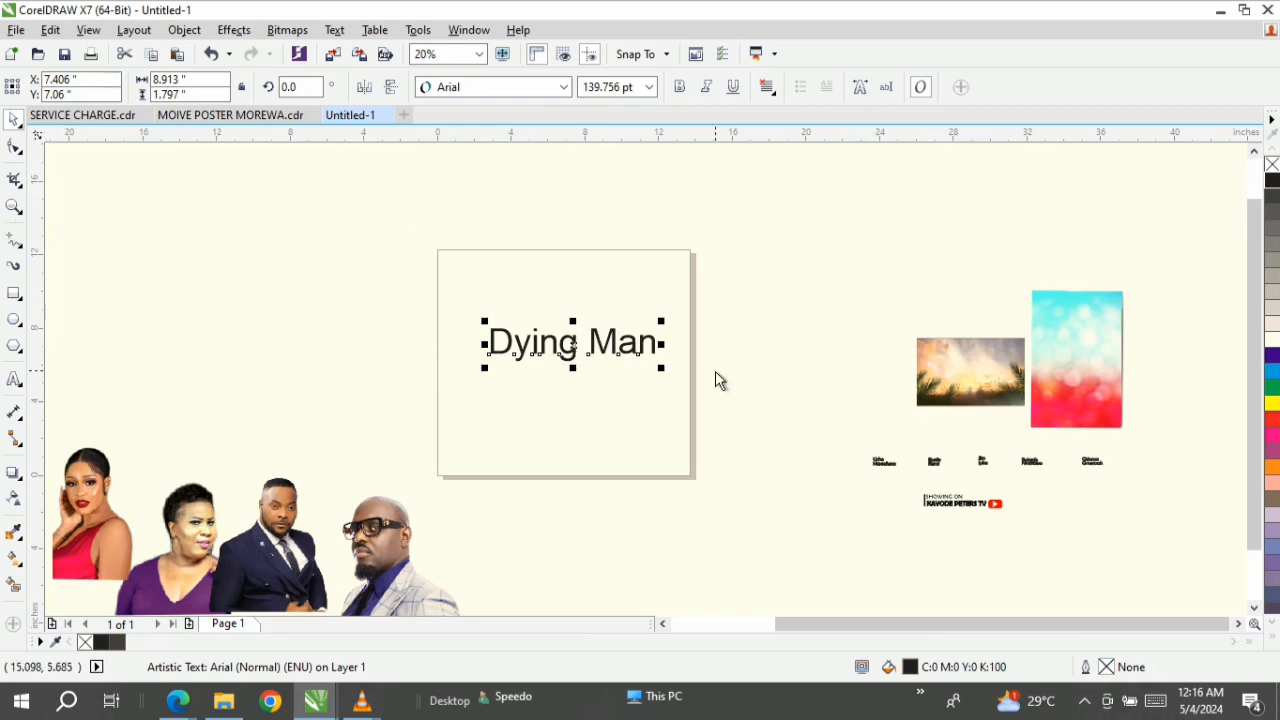
double_click(14, 293)
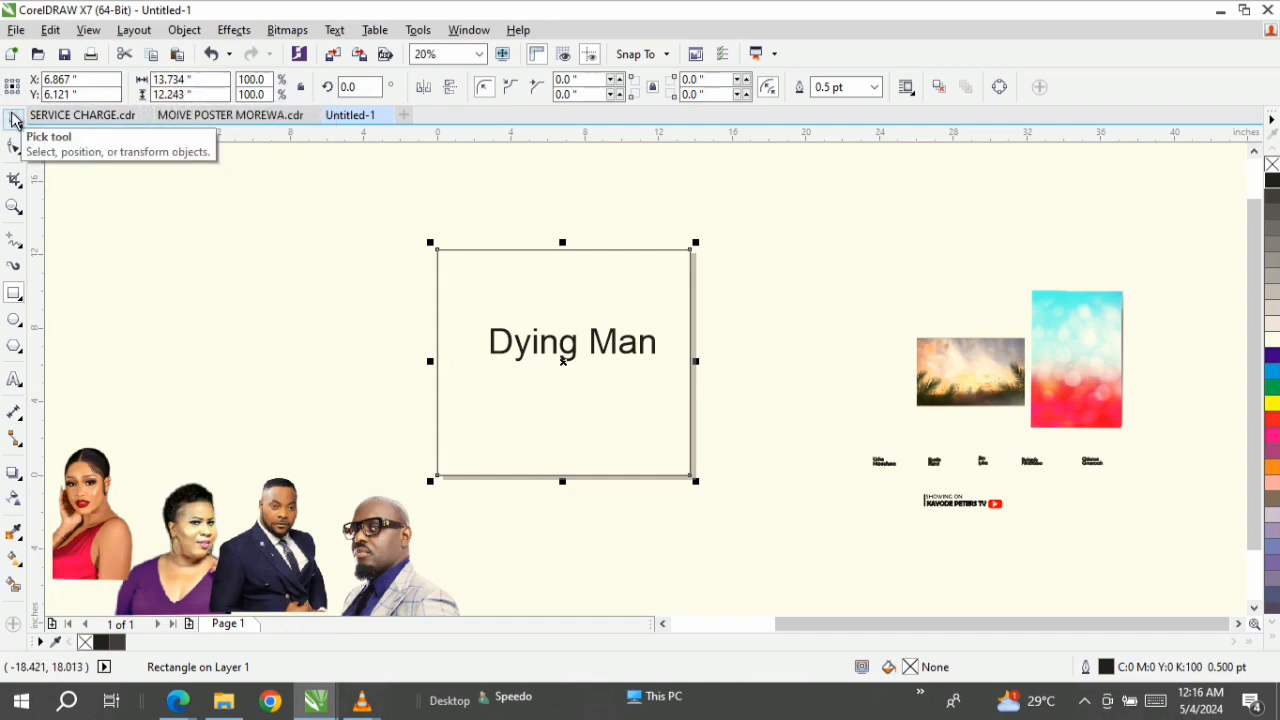
click(14, 206)
drag(448, 297, 700, 500)
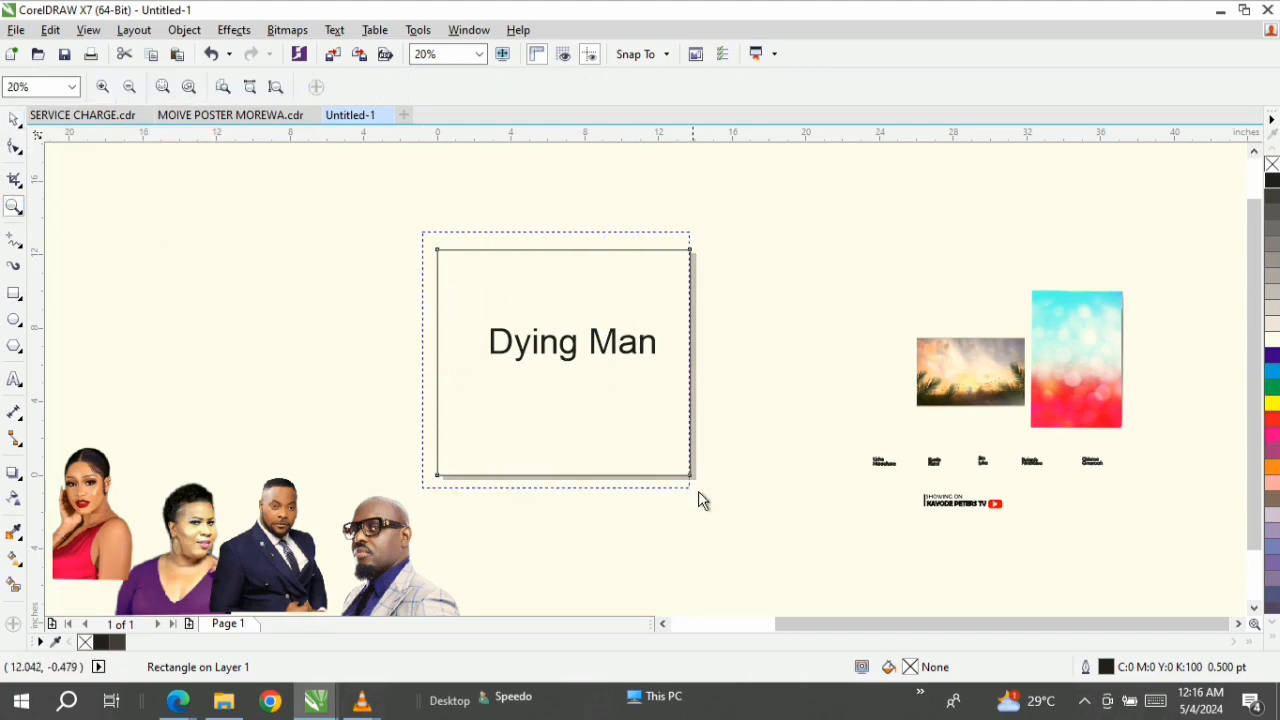
Step: Move the "Dying Man" title off the page to its left, centred at about X -6.8, Y 8.3 in
click(16, 120)
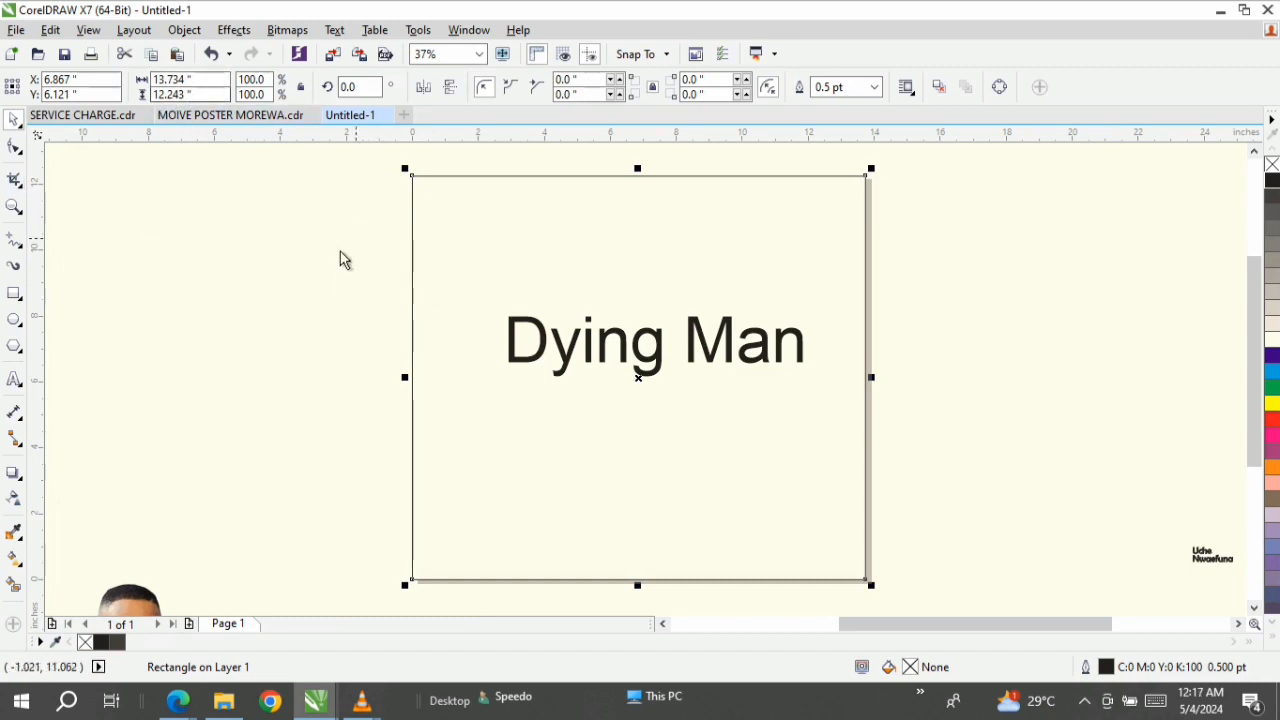
click(262, 265)
click(646, 363)
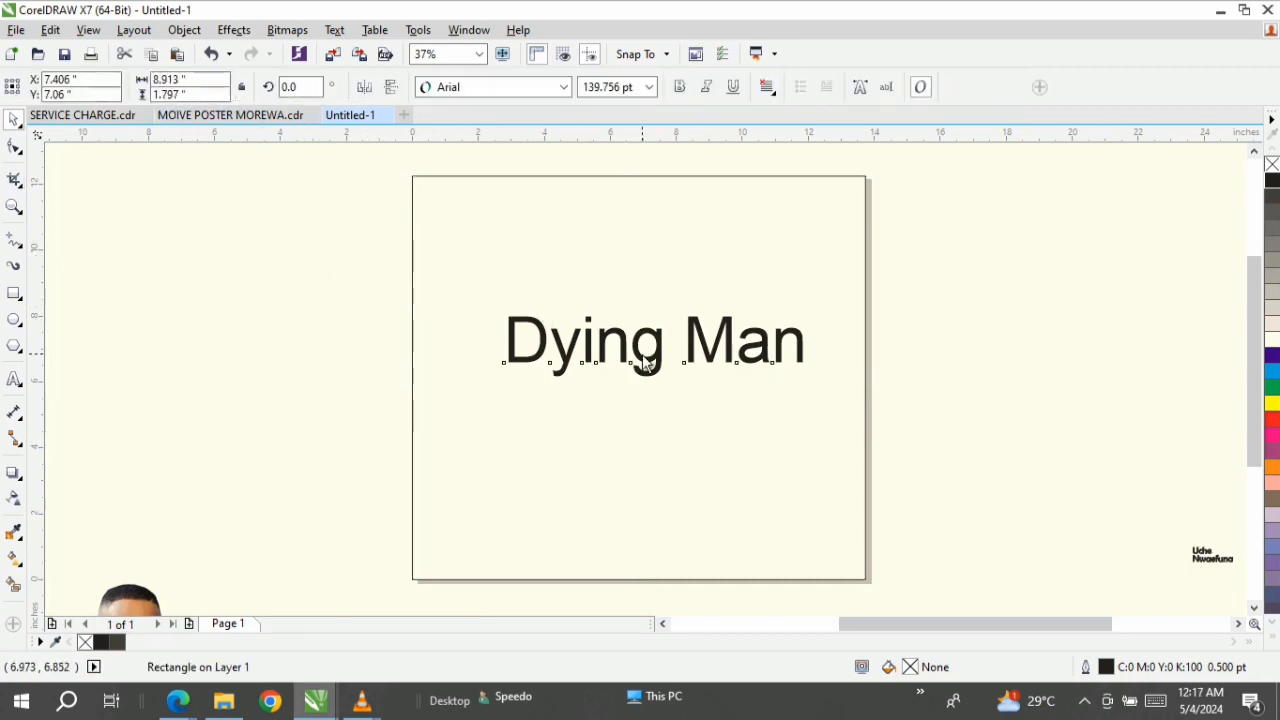
drag(663, 351, 192, 317)
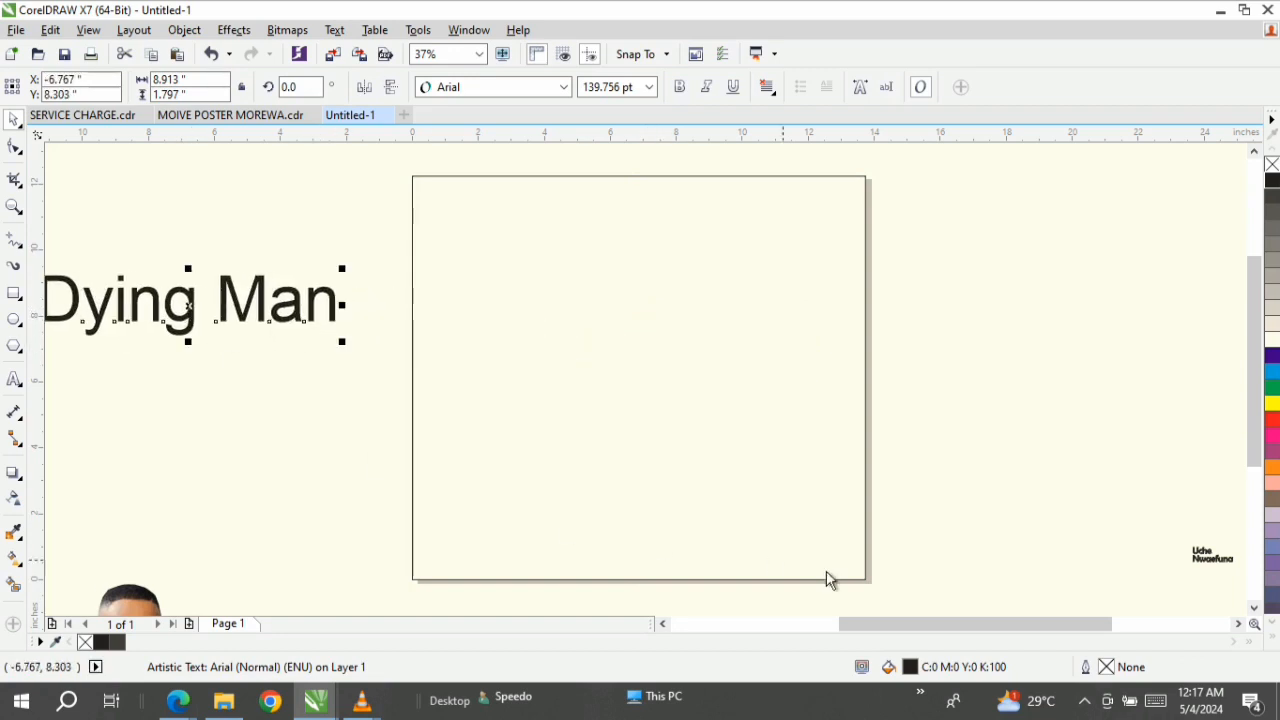
Step: PowerClip the palm-tree sunset image inside the page-sized rectangle
click(14, 206)
right_click(437, 304)
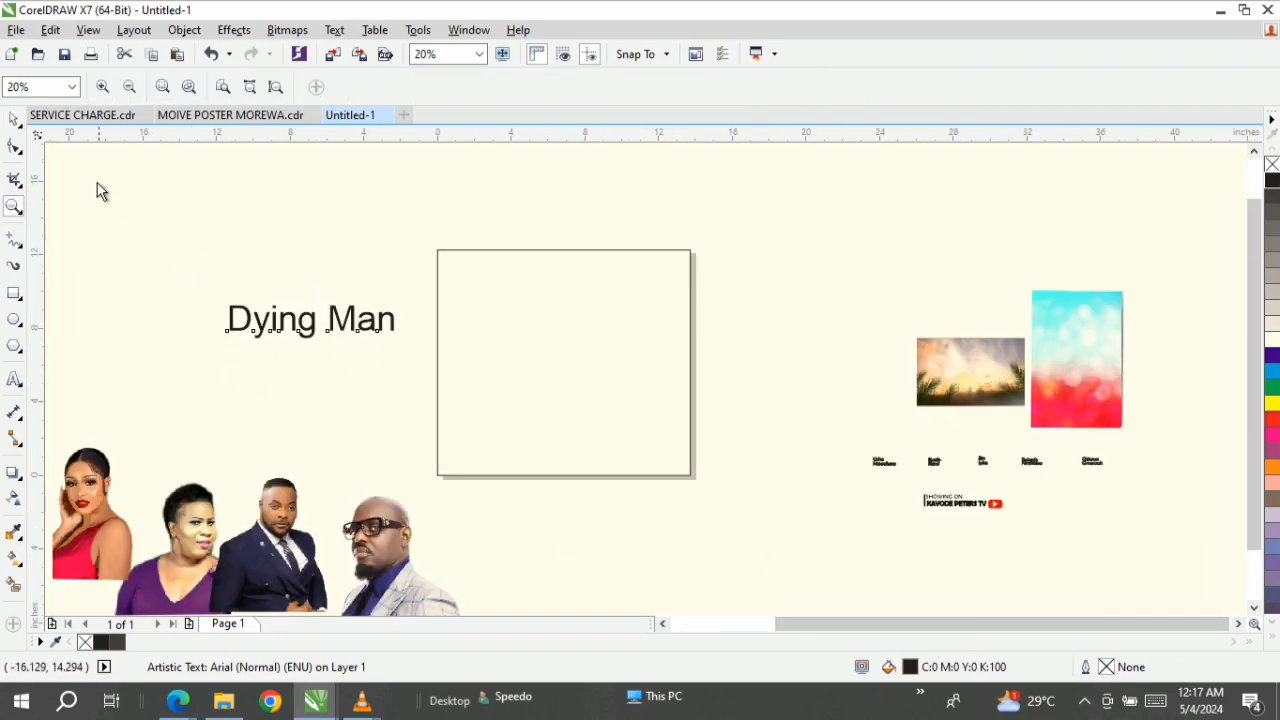
click(18, 118)
click(946, 356)
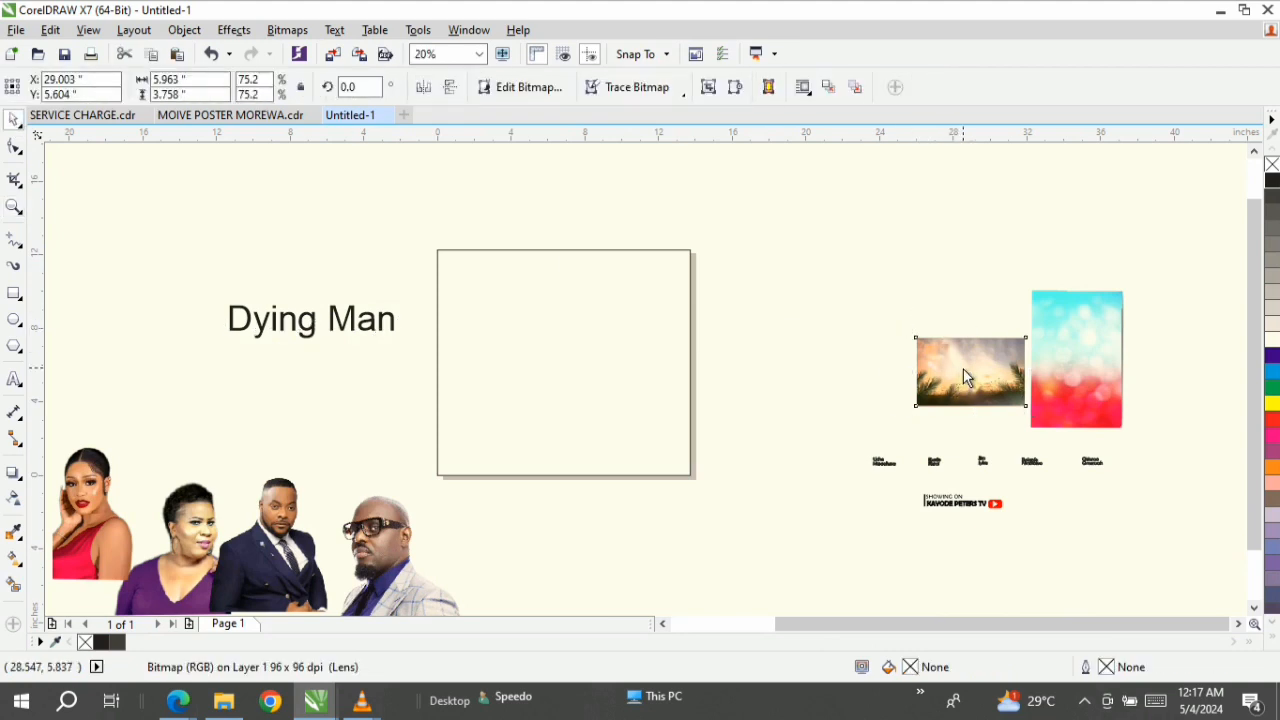
drag(963, 371, 583, 331)
click(833, 347)
click(620, 390)
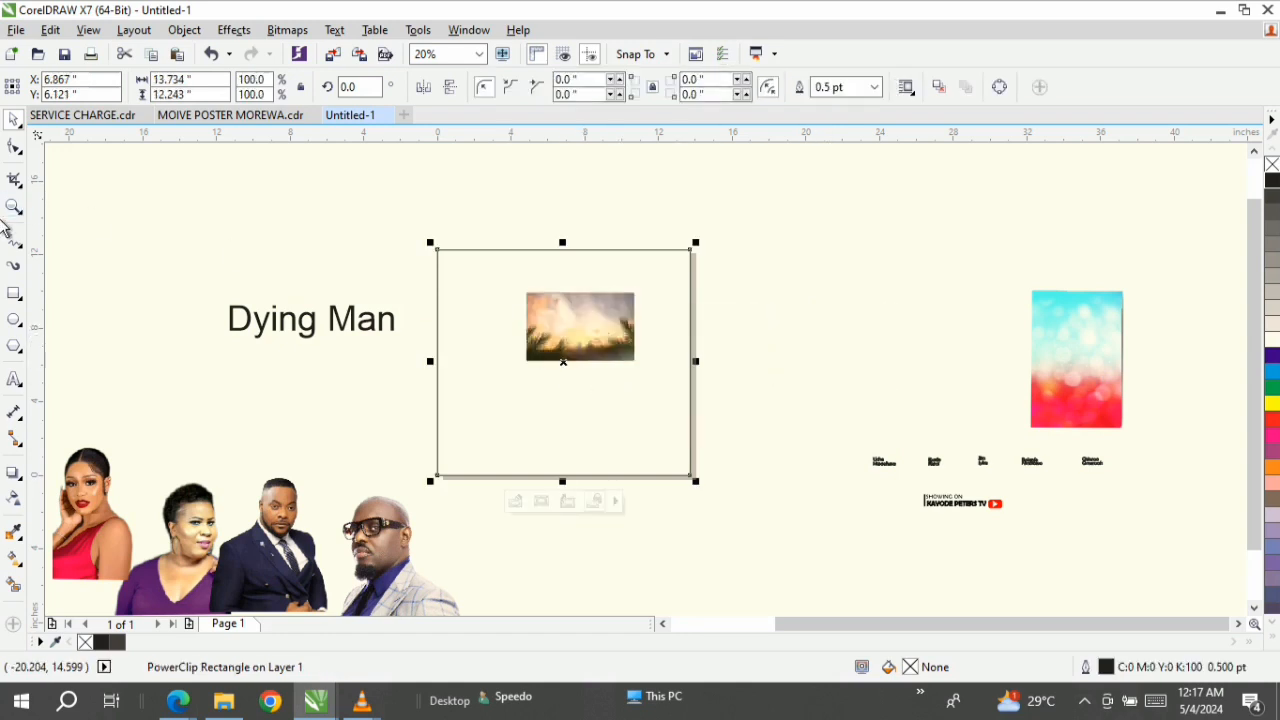
Step: PowerClip the blue-and-red bokeh image inside the same page-sized rectangle
click(1080, 354)
drag(1080, 354, 630, 342)
click(714, 406)
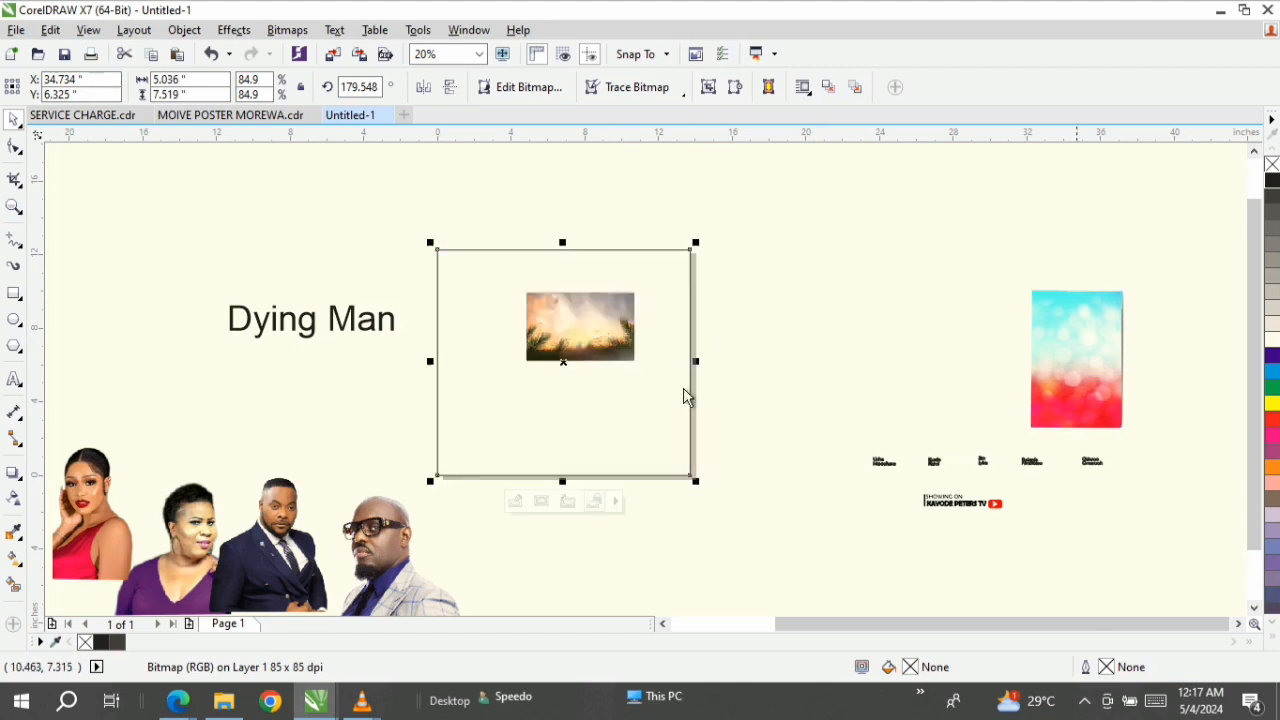
Step: Open the page rectangle's PowerClip contents for editing
double_click(13, 209)
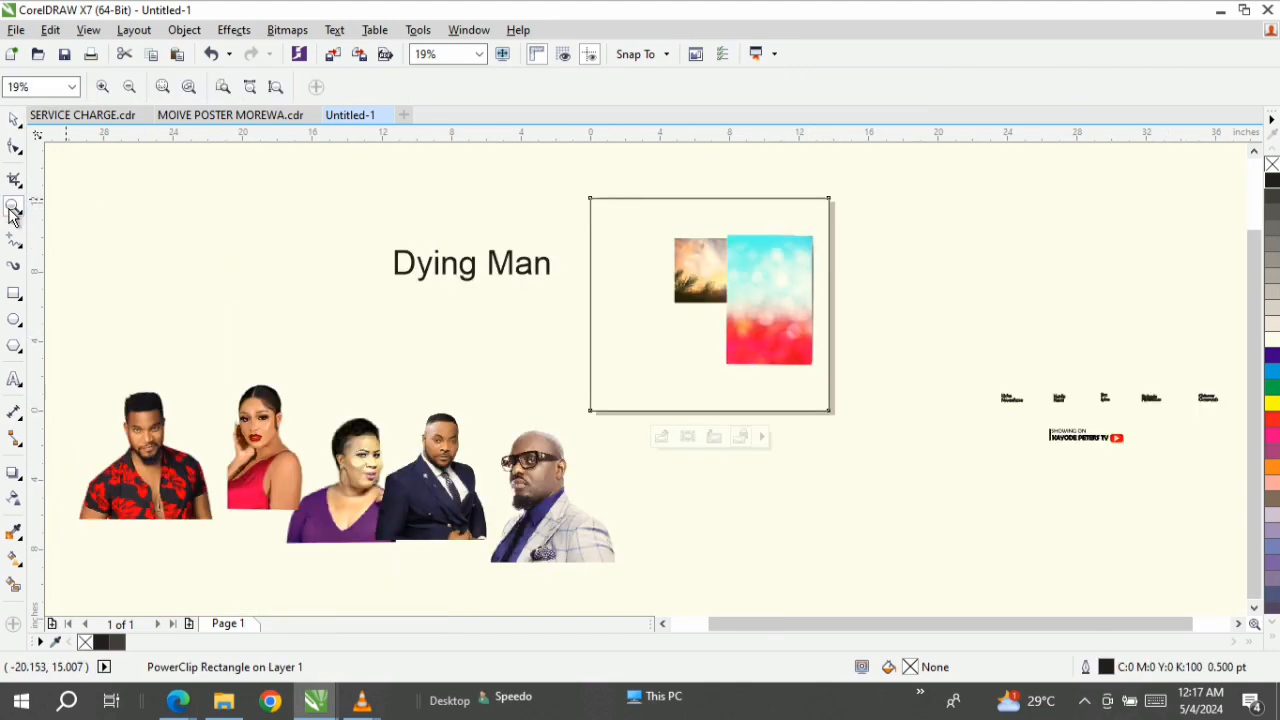
click(277, 87)
click(14, 119)
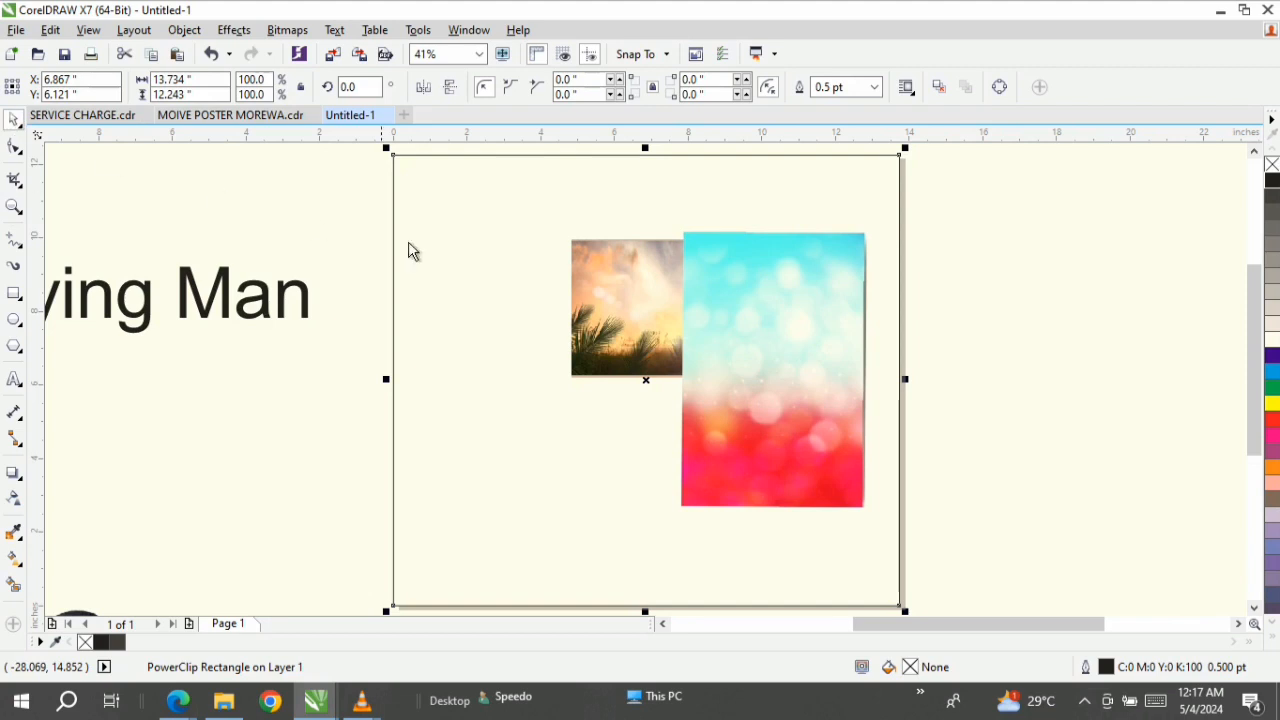
right_click(548, 245)
click(590, 191)
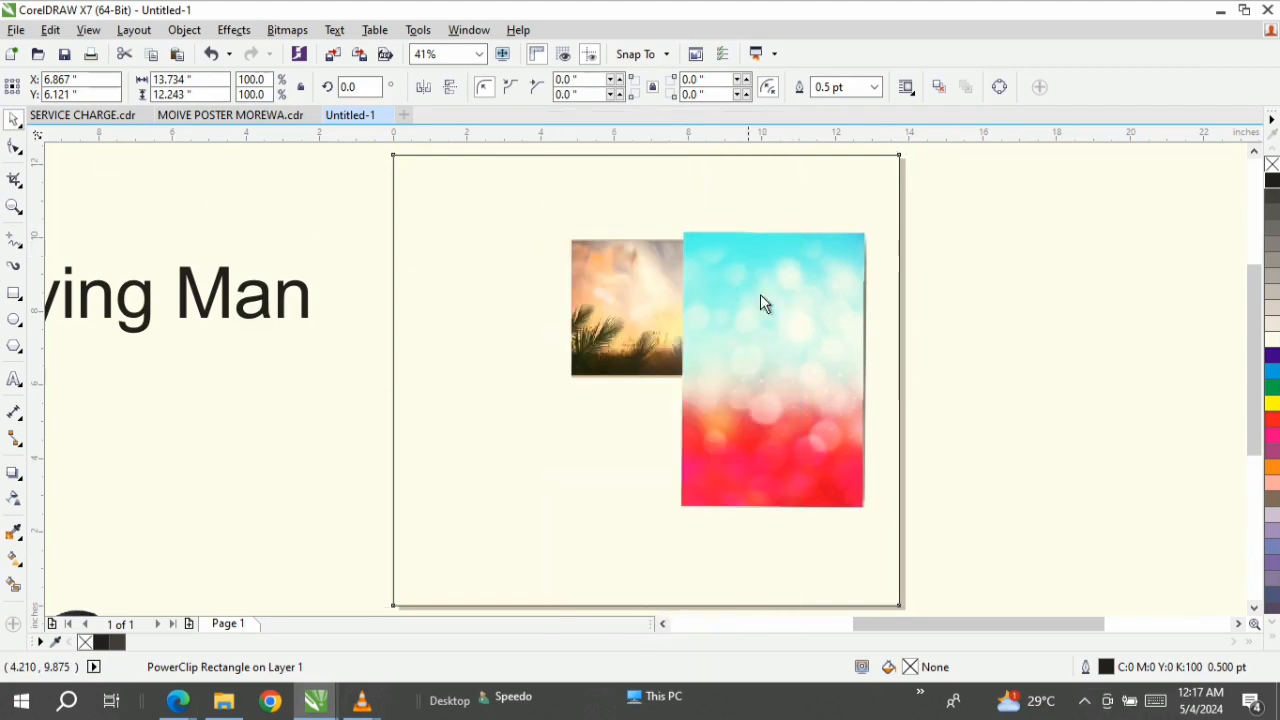
Step: Move the bokeh image outside the frame to the right and align the sunset image with the frame's upper-left corner
drag(782, 384, 1112, 410)
drag(716, 337, 538, 257)
click(614, 291)
click(569, 256)
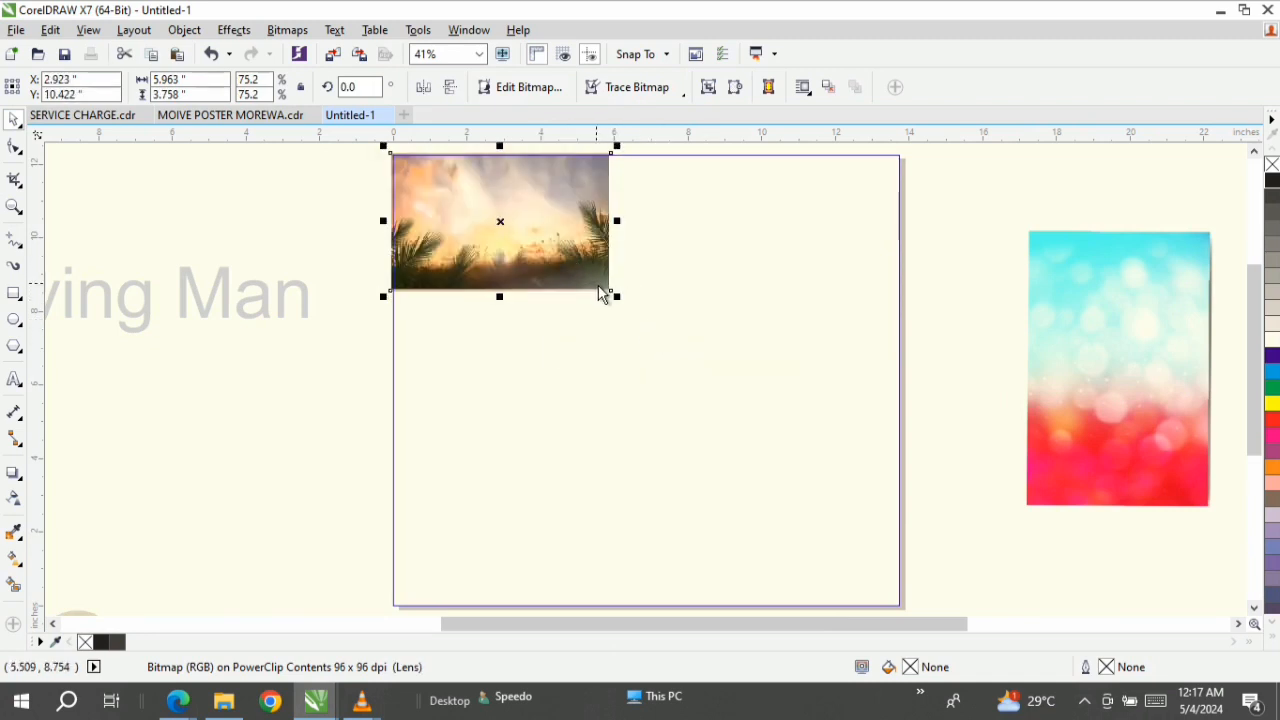
Step: Enlarge the sunset image to about 15.2 × 9.6 in and position it across the frame's full width, overlapping its upper edge
drag(619, 305, 1057, 523)
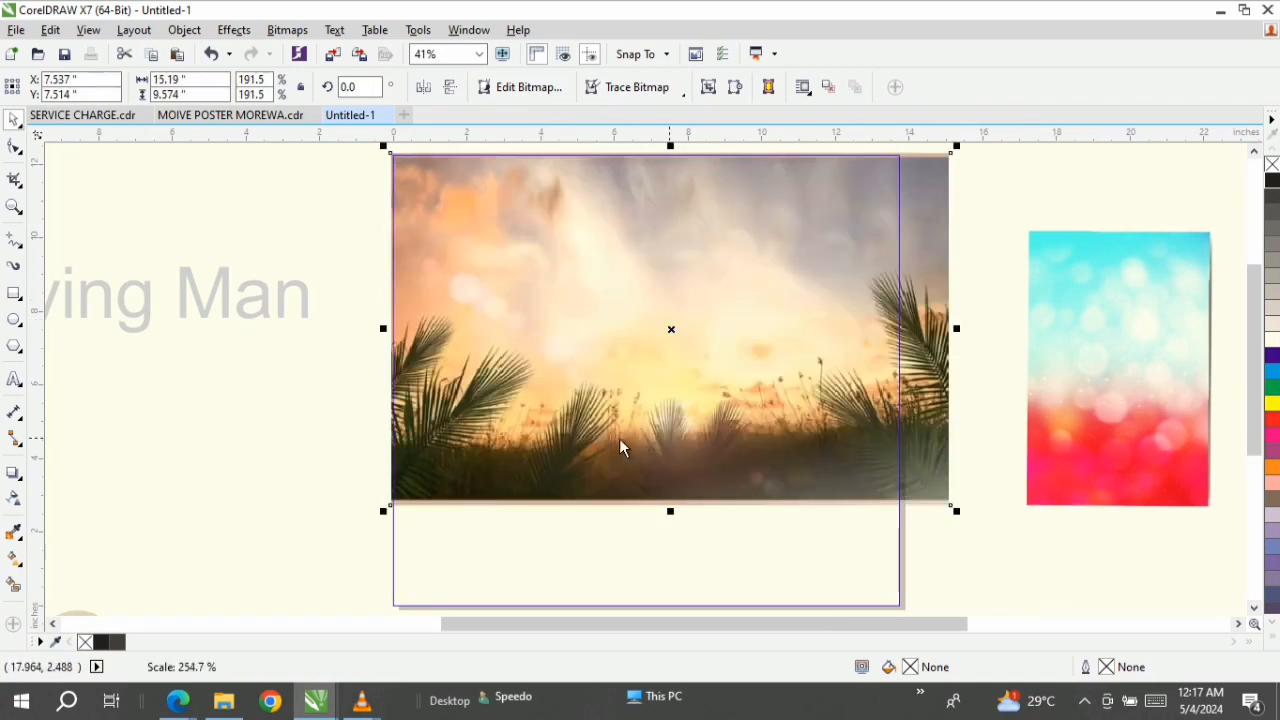
drag(611, 440, 611, 440)
drag(818, 432, 814, 424)
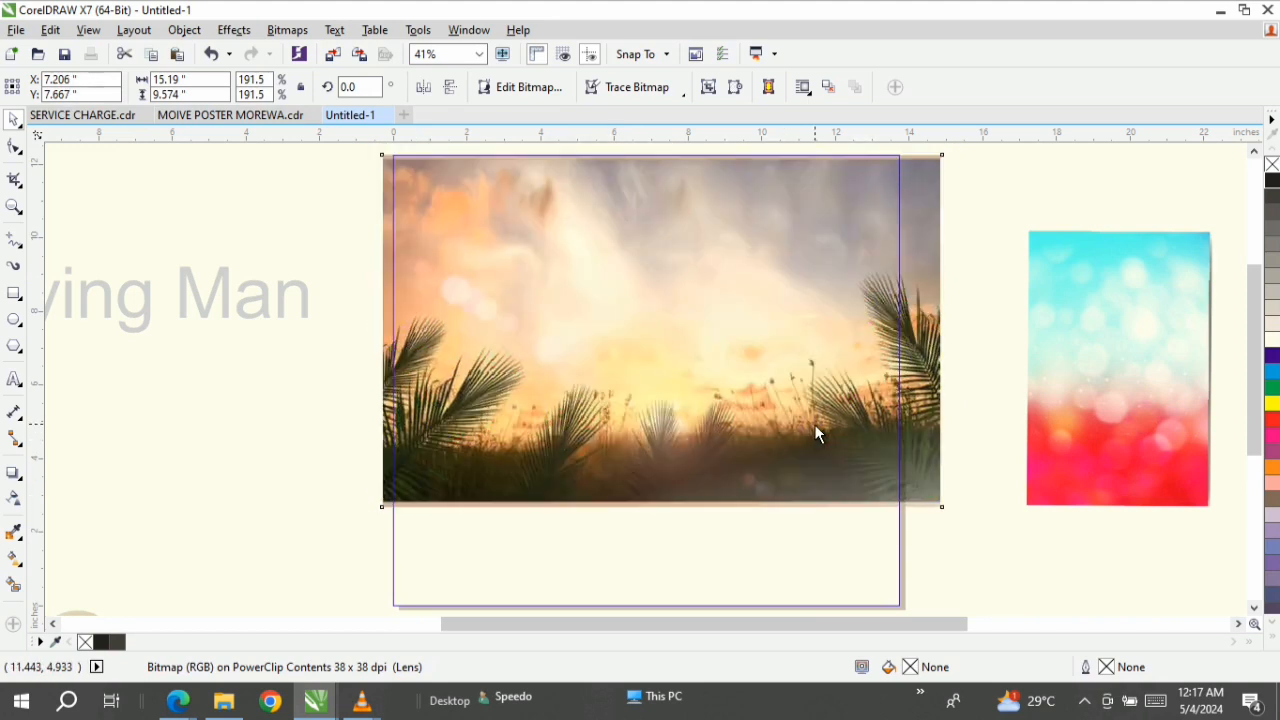
click(816, 426)
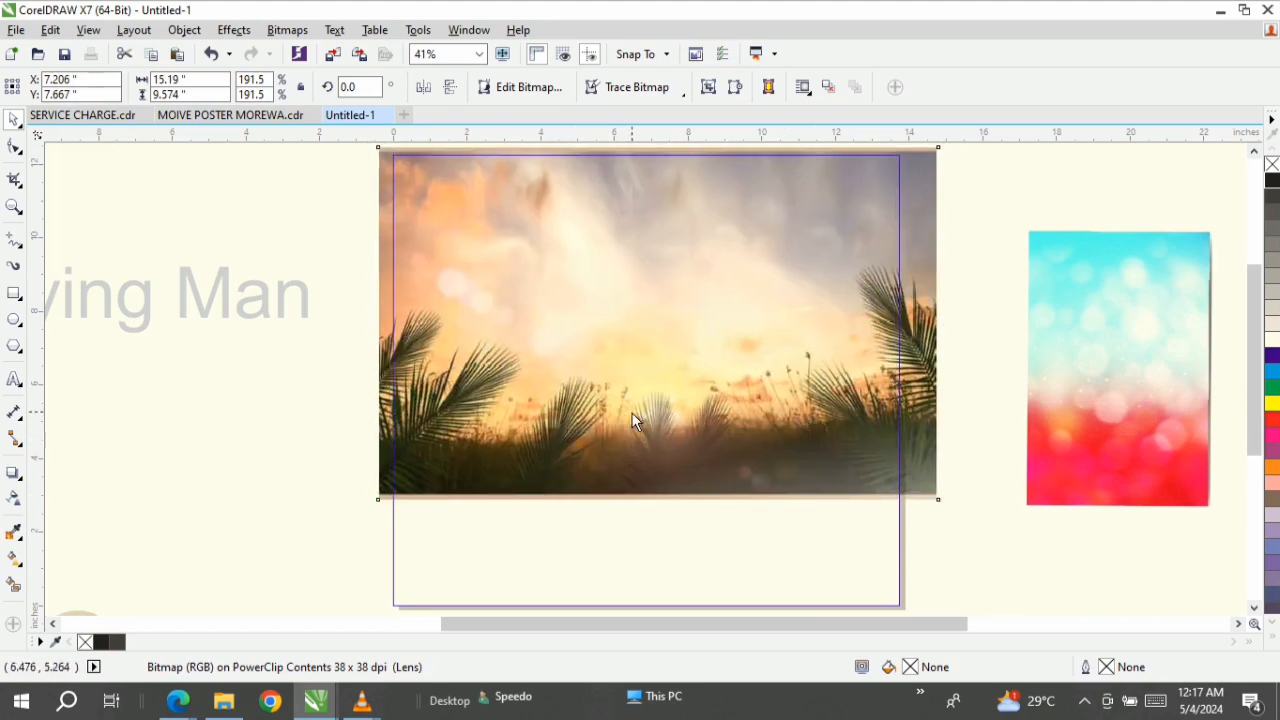
drag(632, 413, 577, 410)
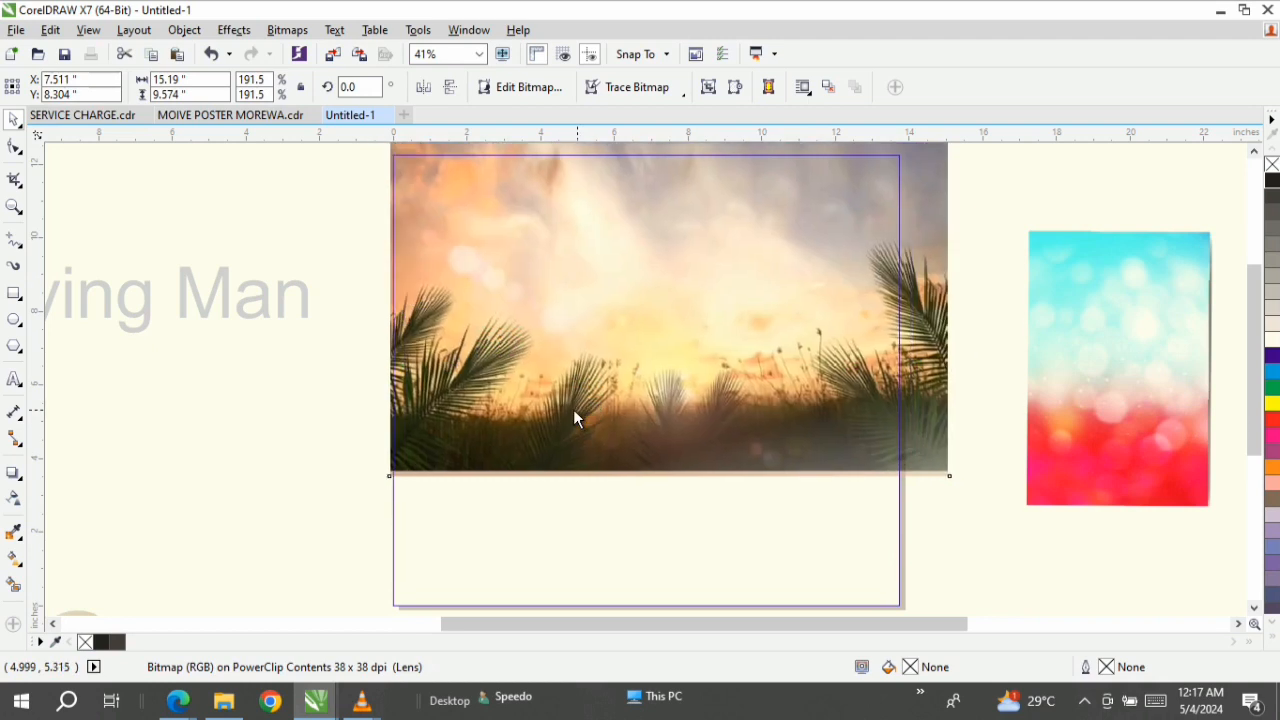
mouse_move(678, 397)
mouse_down()
mouse_move(669, 392)
mouse_move(681, 415)
mouse_up()
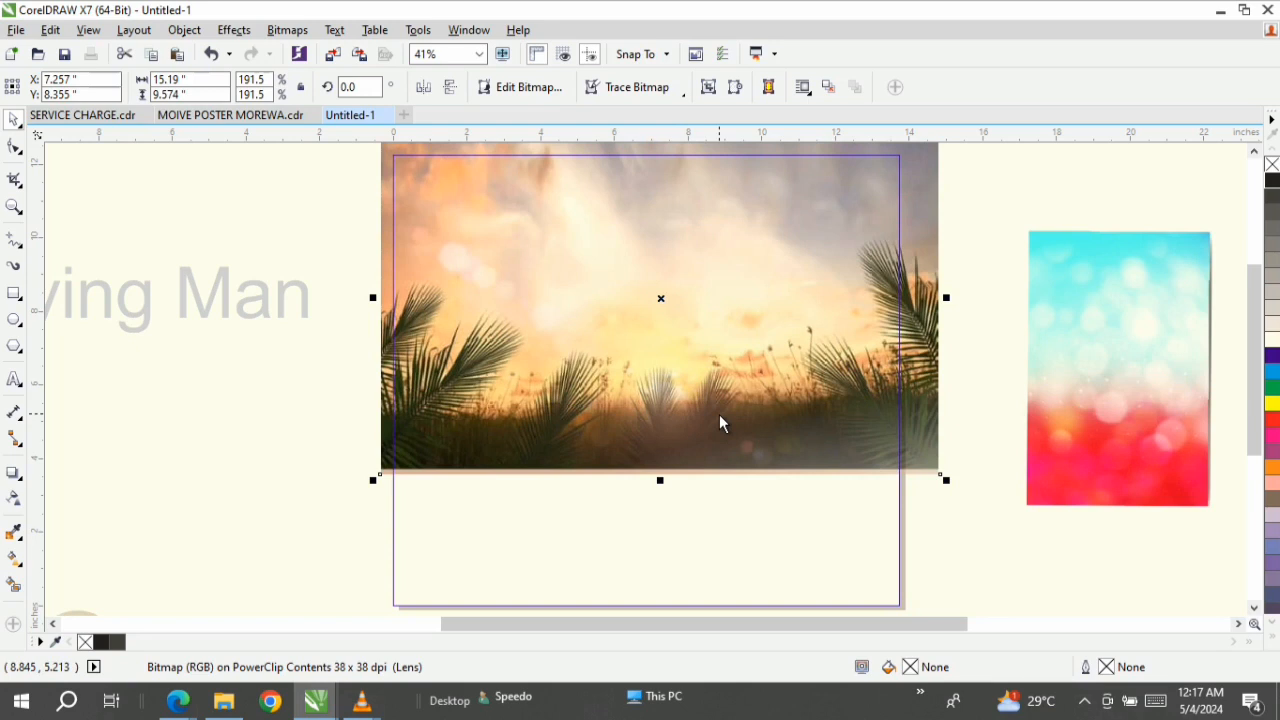
Step: Move the bokeh image over the sunset, enlarge it to about 15 × 22.3 in and centre it vertically on the frame
click(1097, 460)
drag(1097, 460, 527, 375)
drag(649, 407, 453, 585)
drag(549, 482, 491, 328)
drag(760, 450, 911, 596)
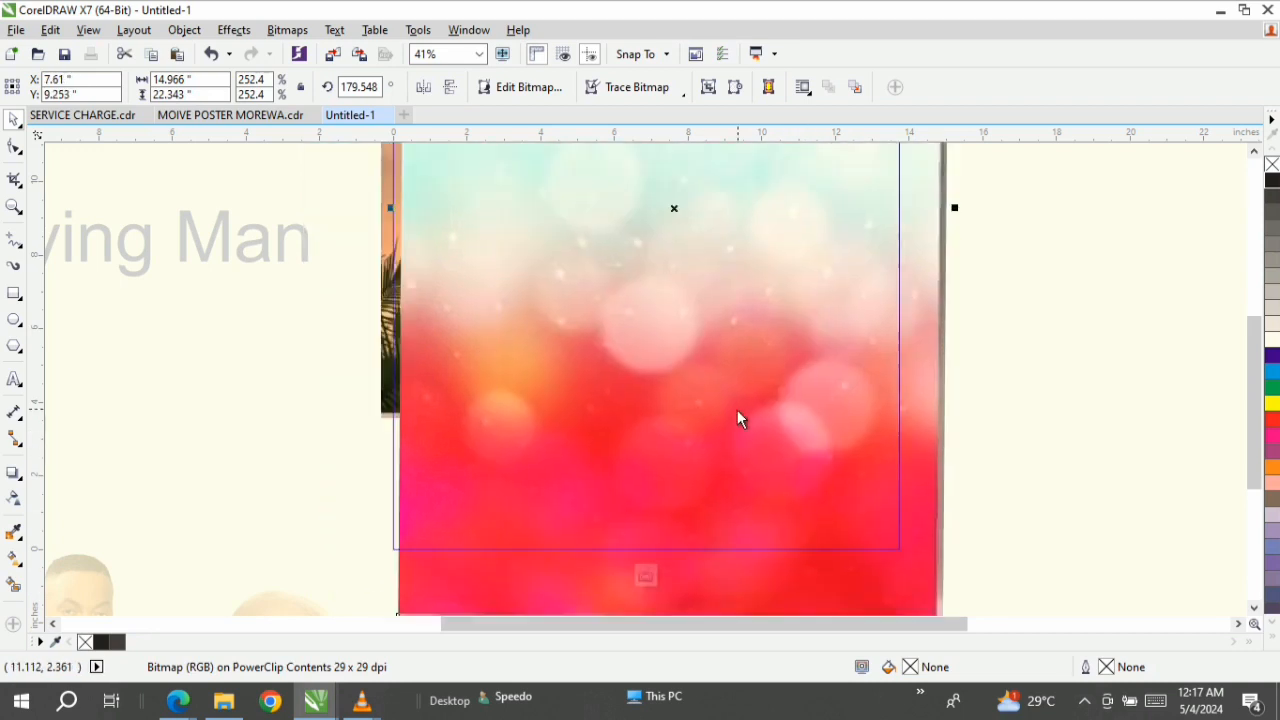
key(F3)
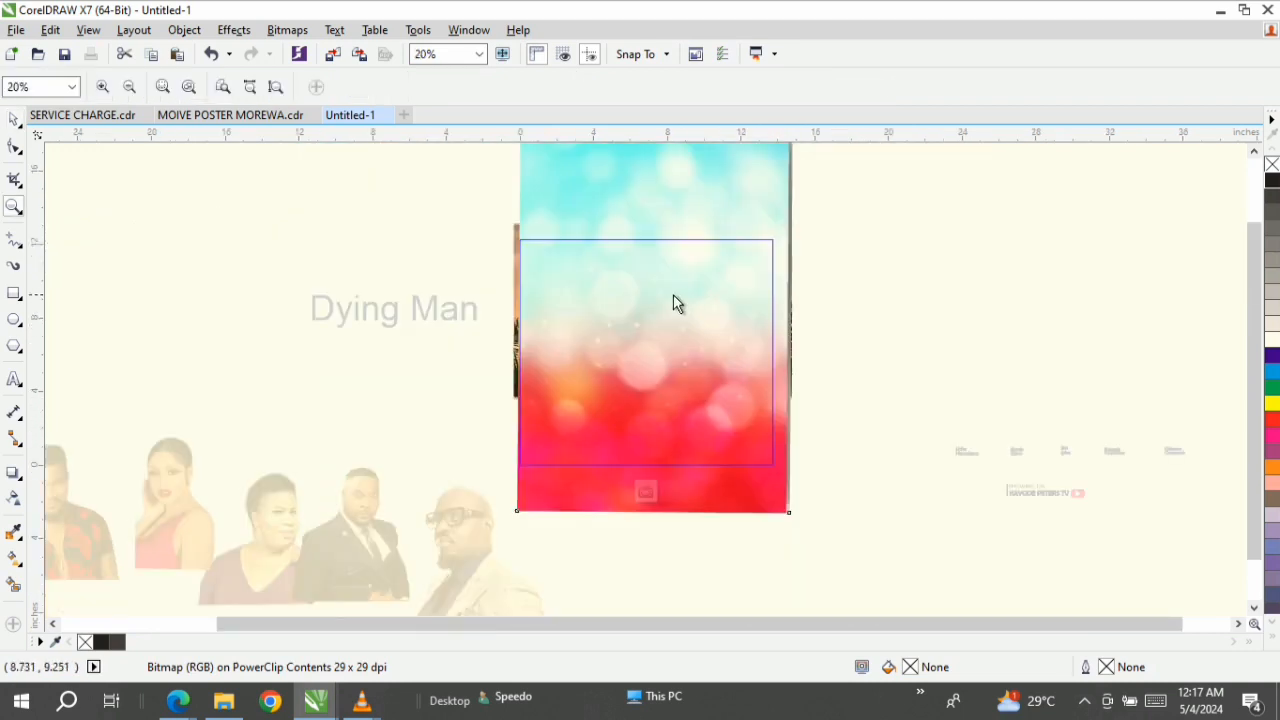
drag(641, 220, 642, 264)
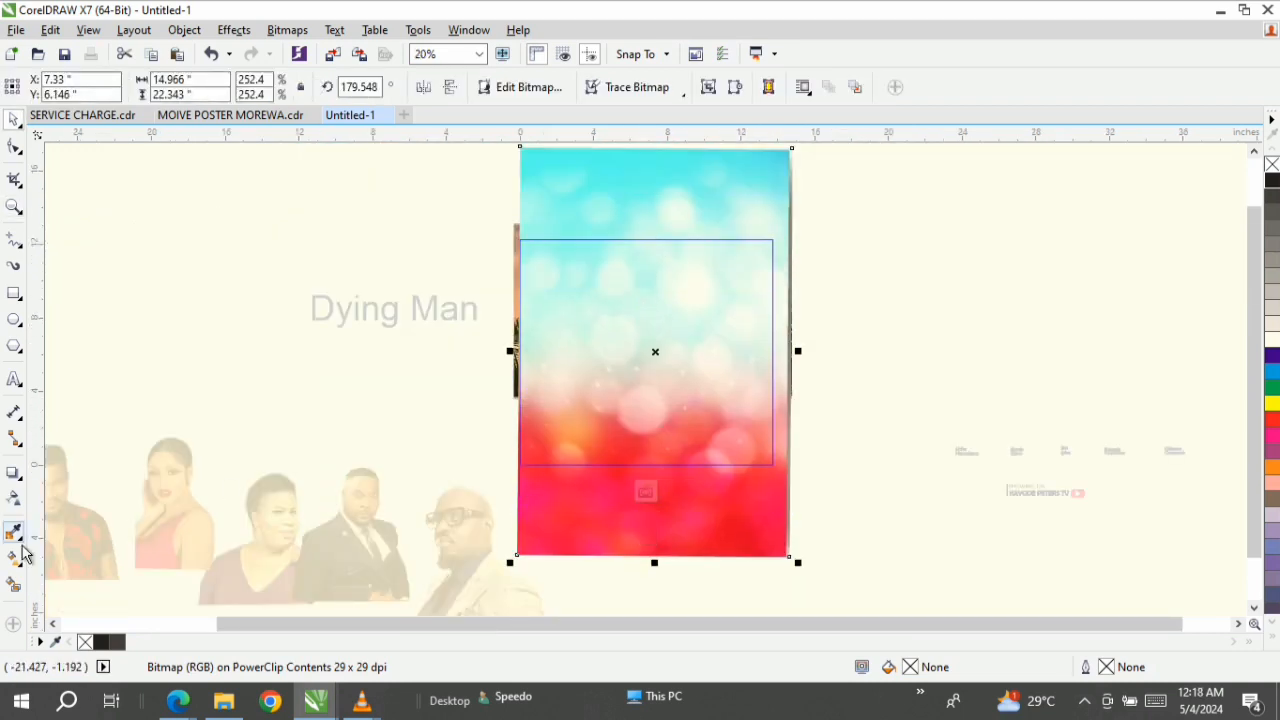
Step: Apply an elliptical fountain transparency to the bokeh image so that it blends with the sunset image beneath
click(8, 504)
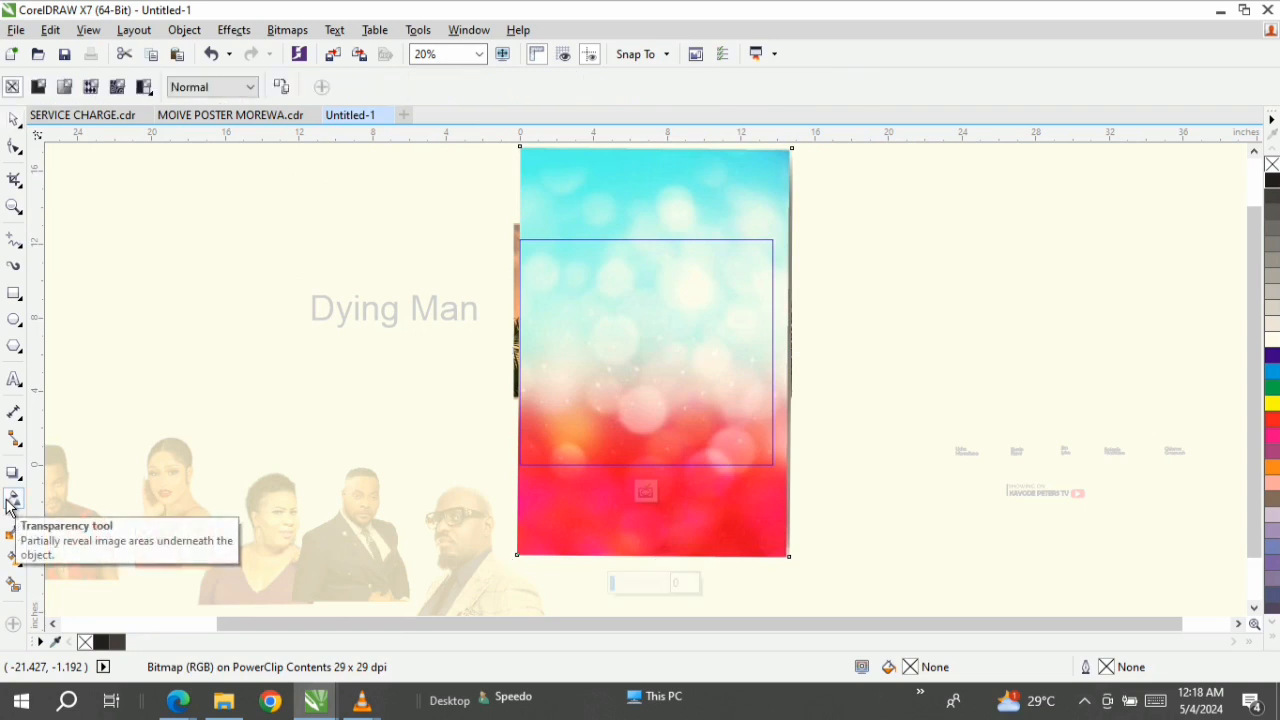
click(64, 89)
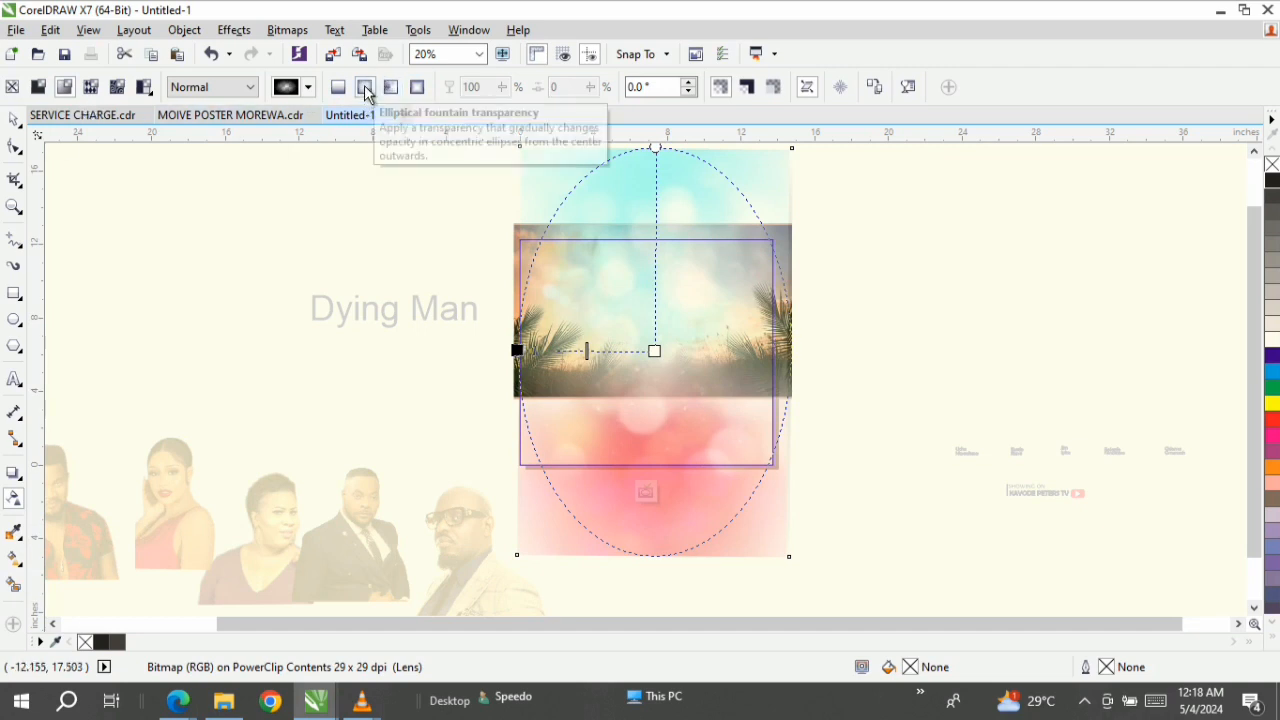
click(14, 120)
key(z)
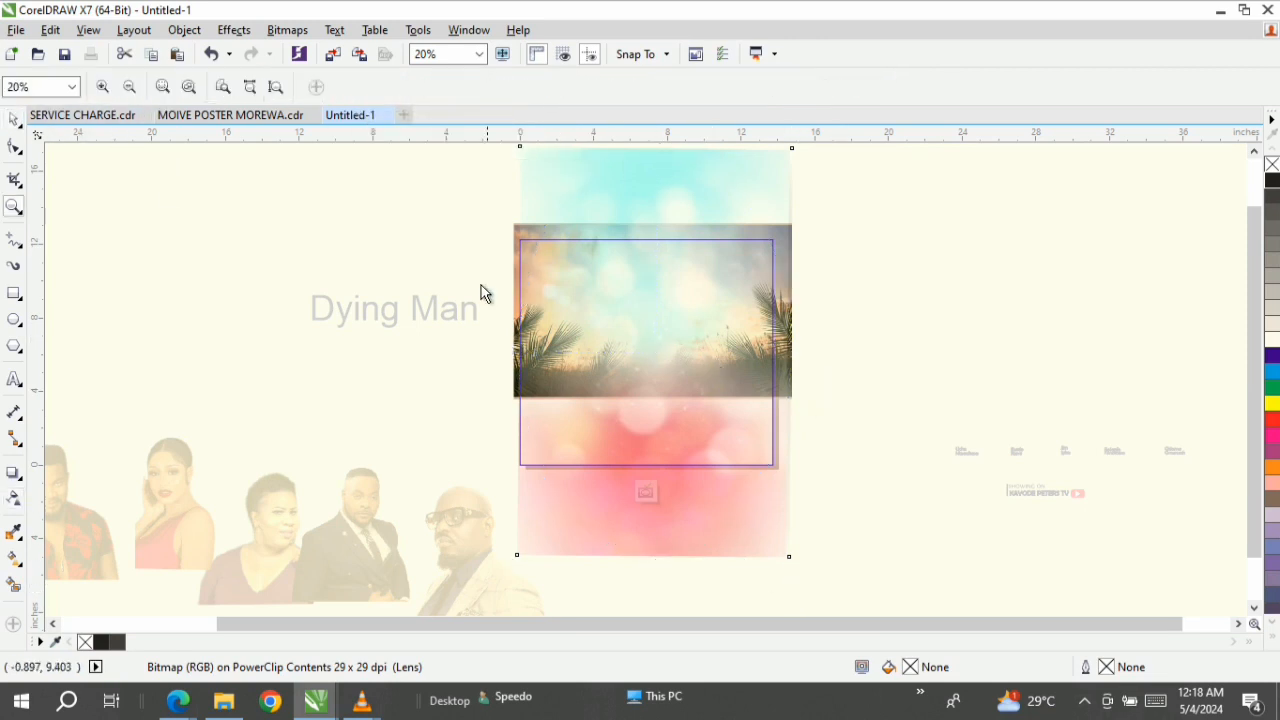
drag(487, 217, 826, 436)
key(space)
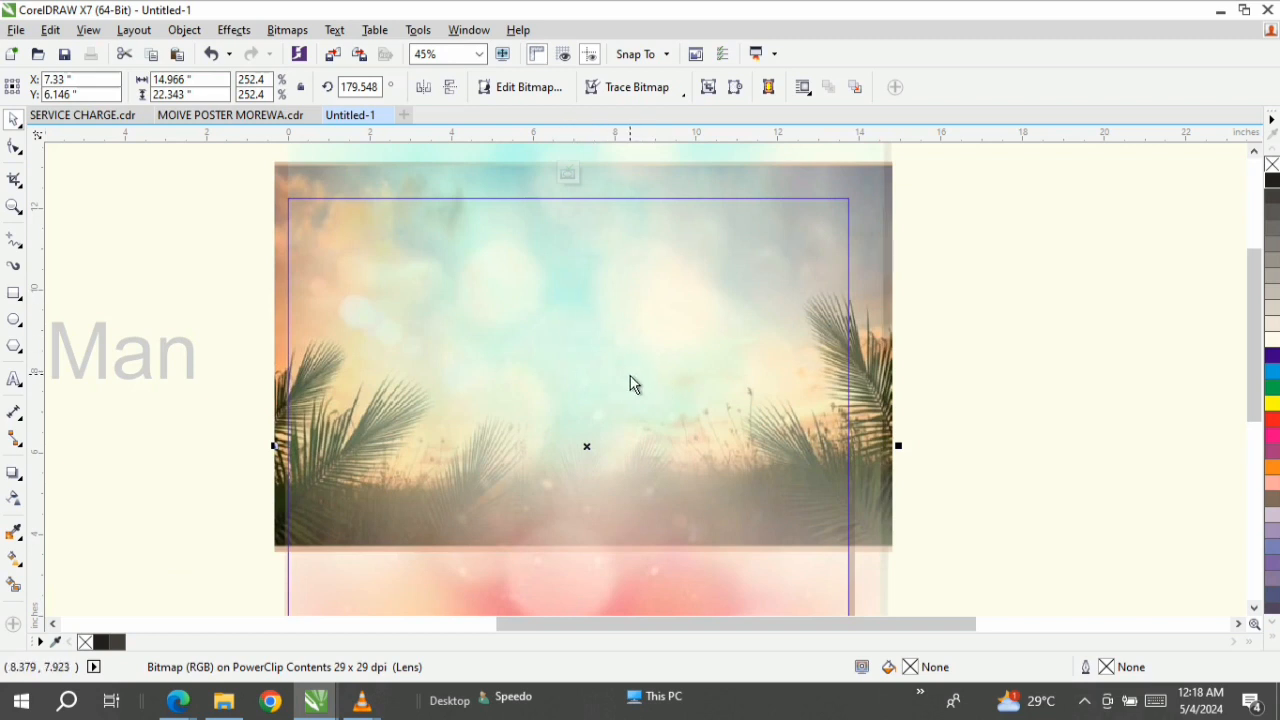
Step: Finish editing the page rectangle's PowerClip contents and examine the clipped background
right_click(655, 383)
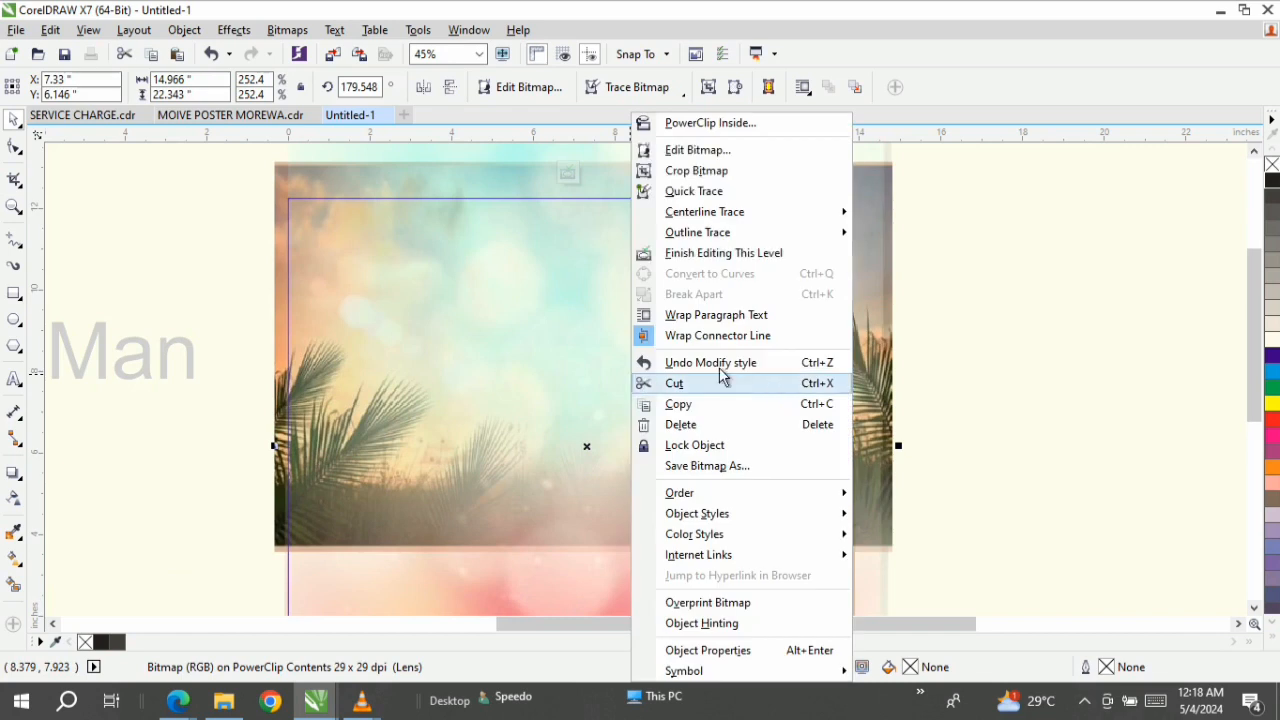
click(510, 325)
scroll(510, 325, down, 2)
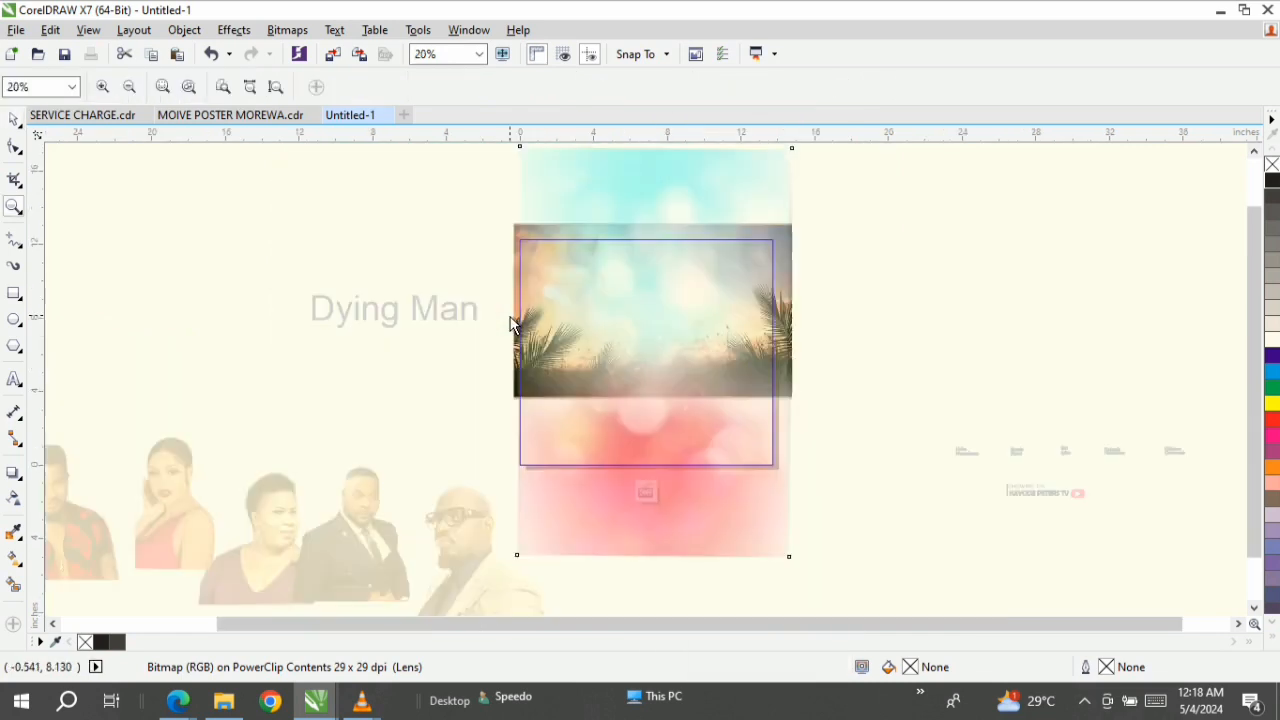
ctrl+click(847, 317)
key(z)
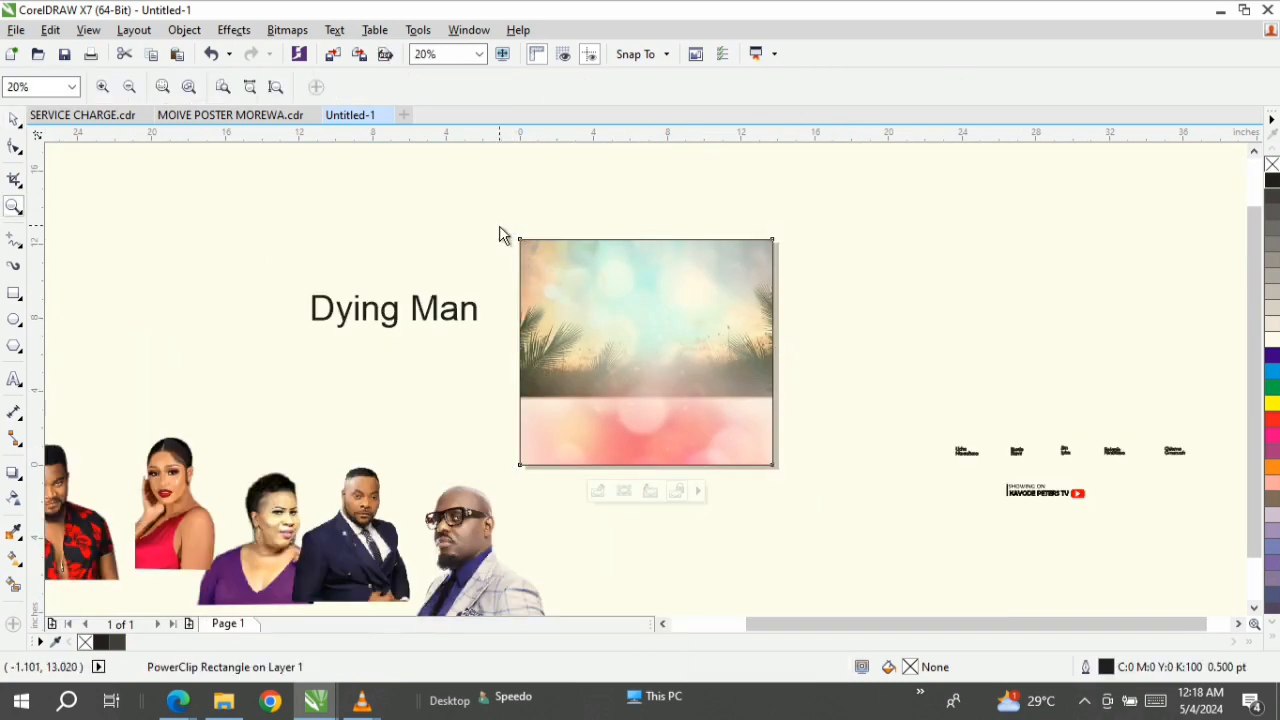
drag(503, 234, 795, 482)
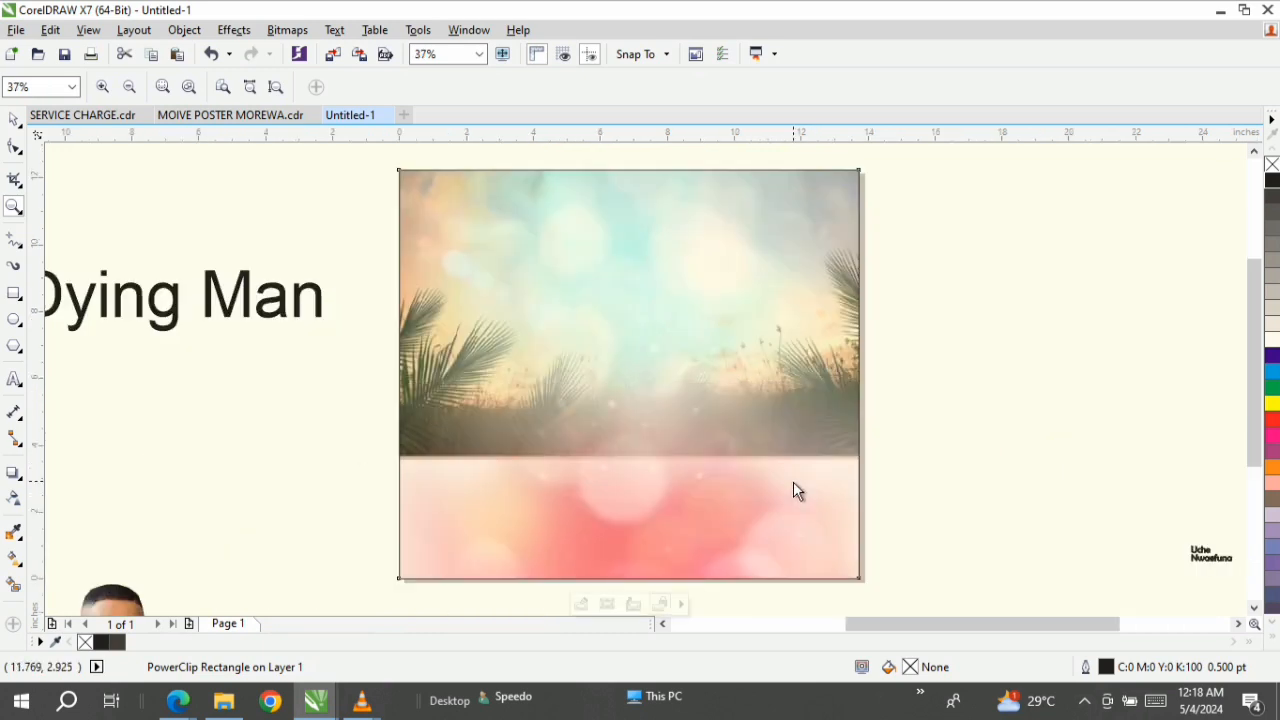
key(space)
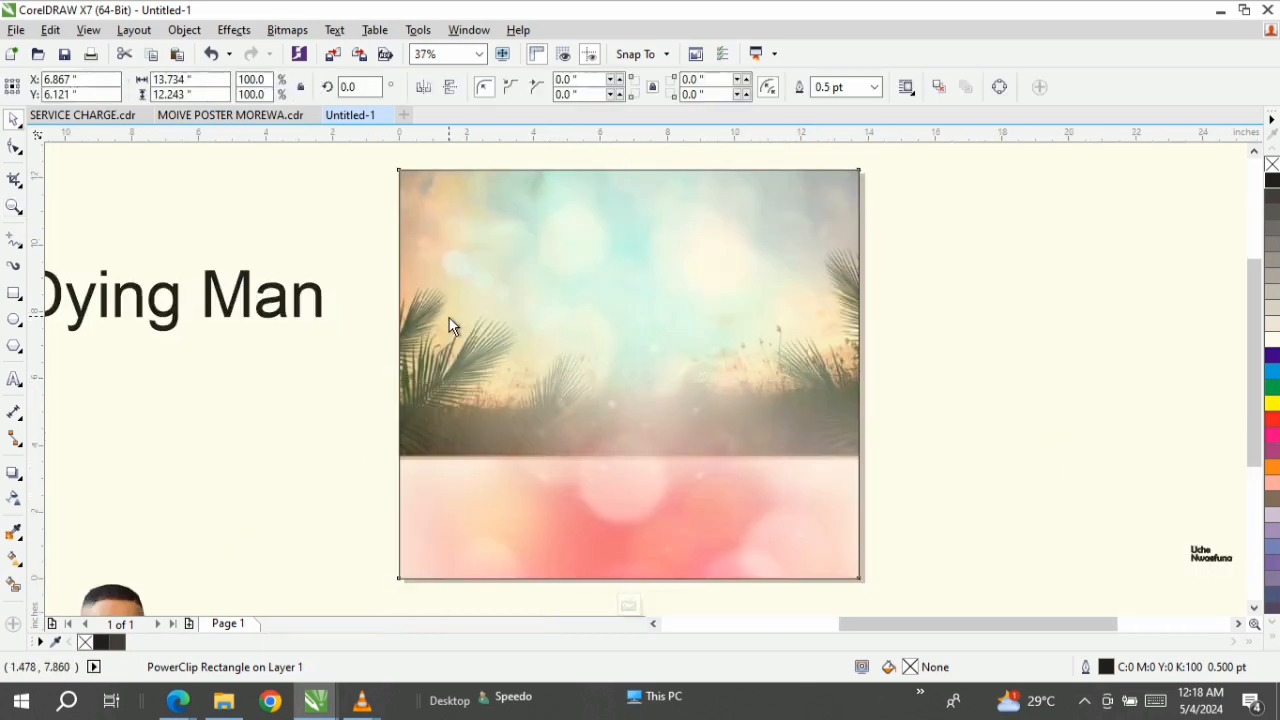
Step: Inside the rectangle's PowerClip, lower the sunset image to the frame's upper edge and stretch its lower edge down to a height of about 11.2 in
ctrl+click(520, 275)
click(893, 297)
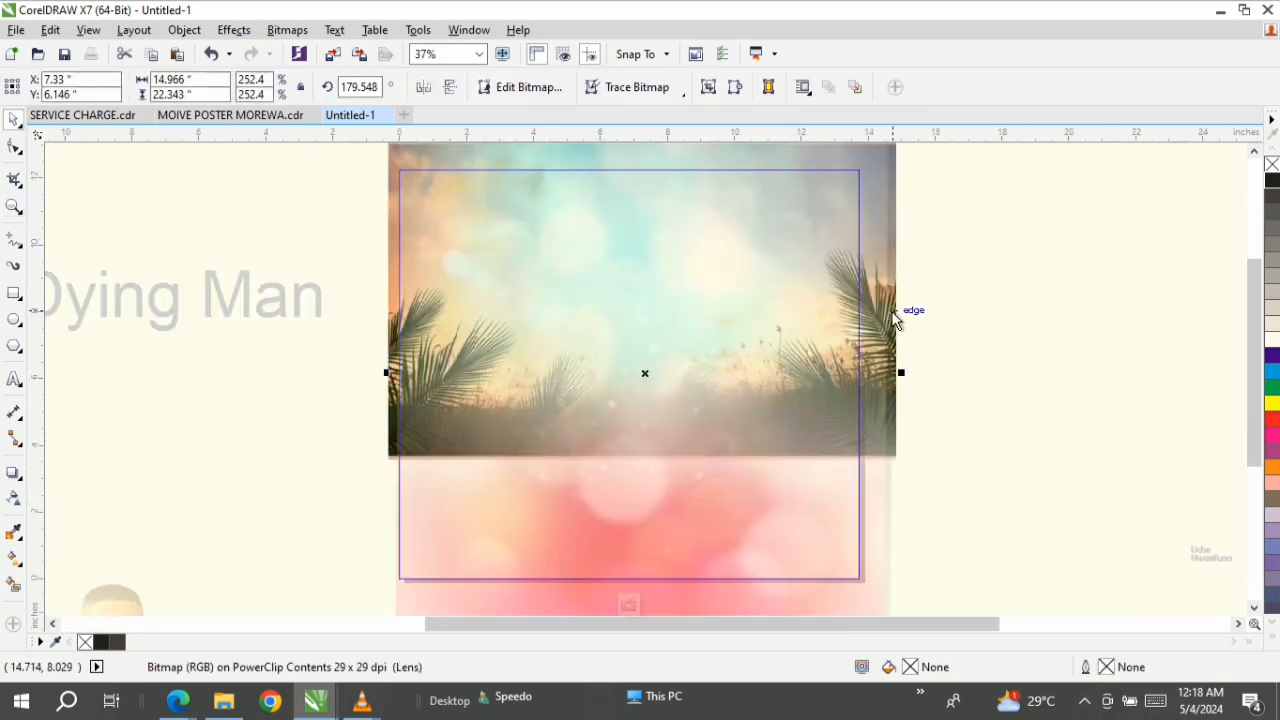
drag(896, 299, 896, 327)
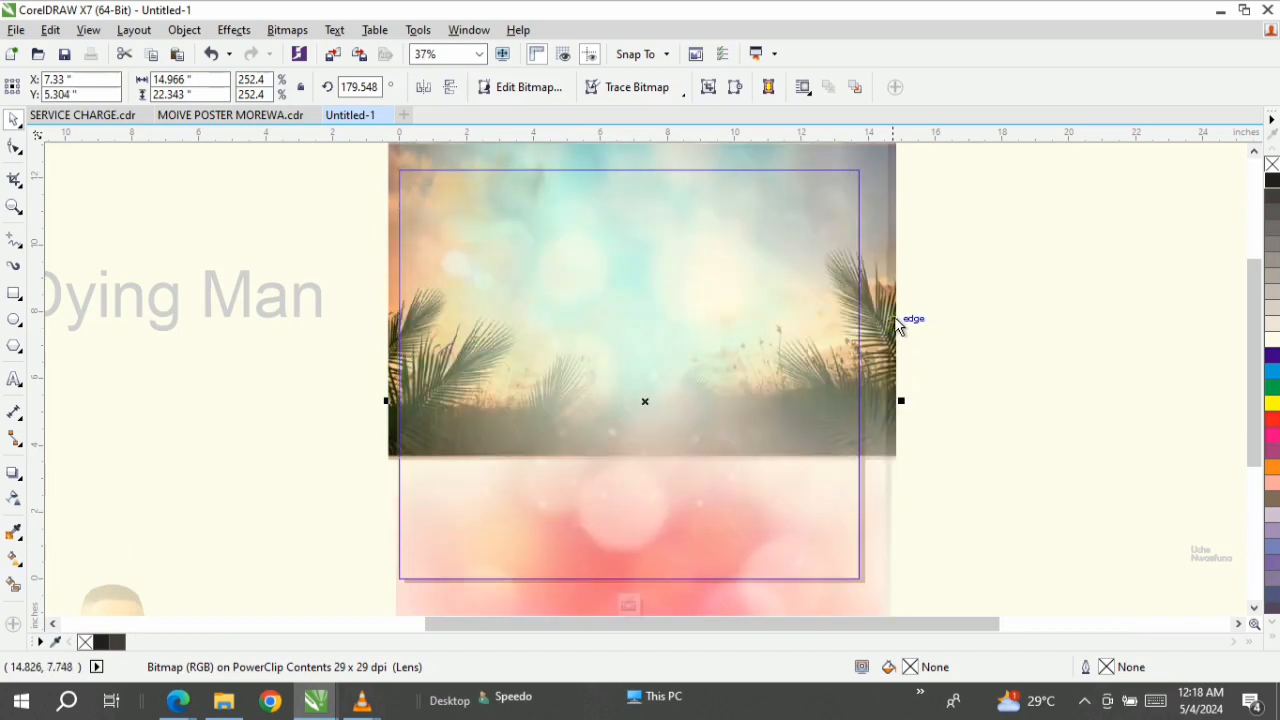
key(ctrl+z)
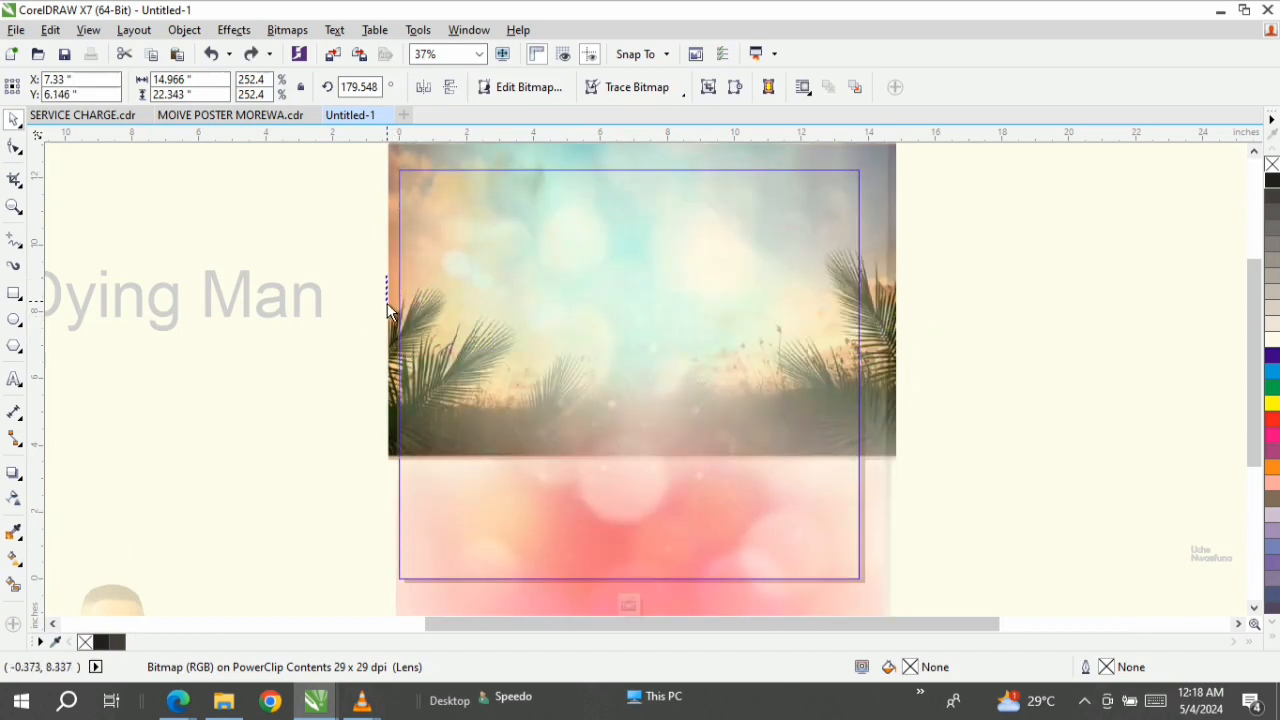
drag(387, 303, 388, 306)
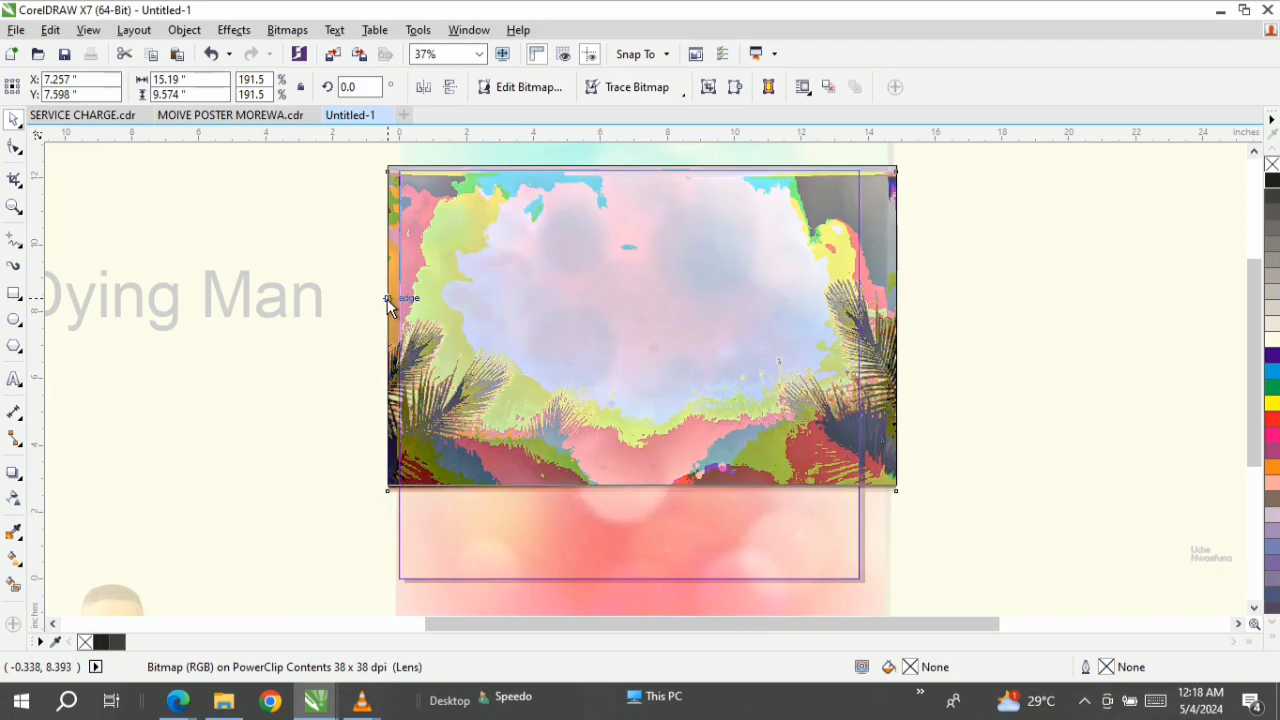
drag(641, 496, 641, 546)
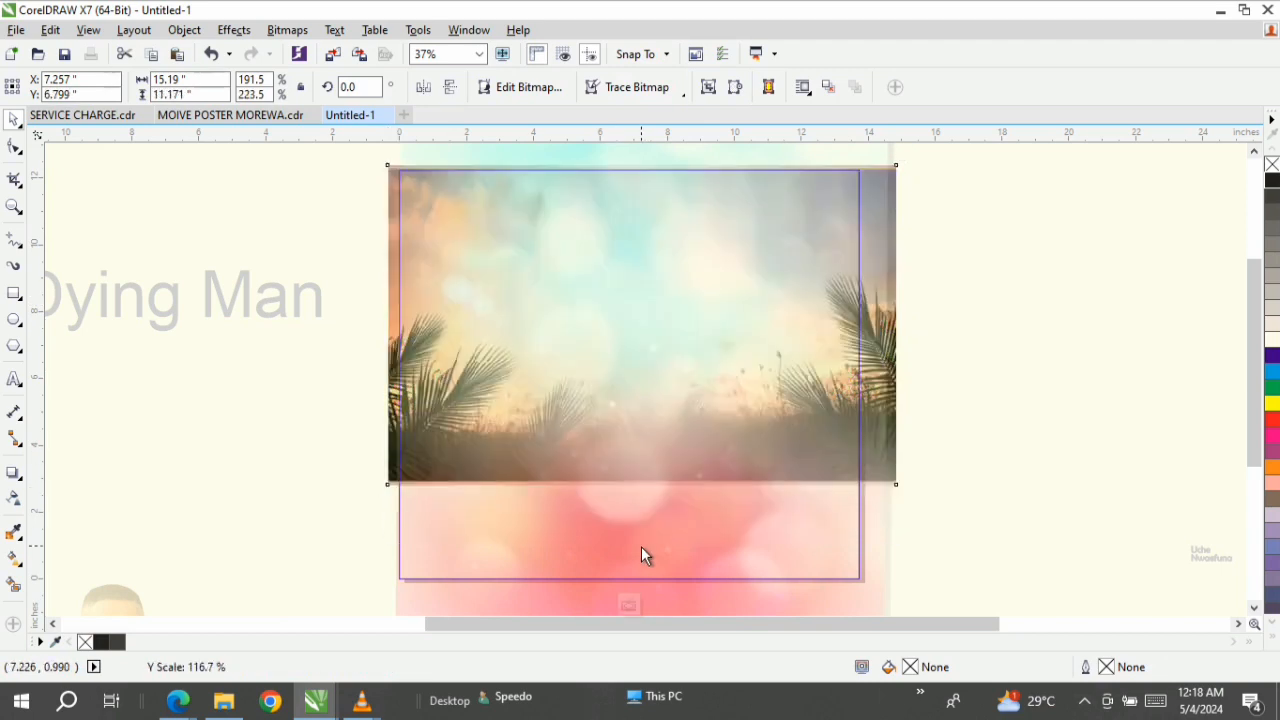
ctrl+click(988, 407)
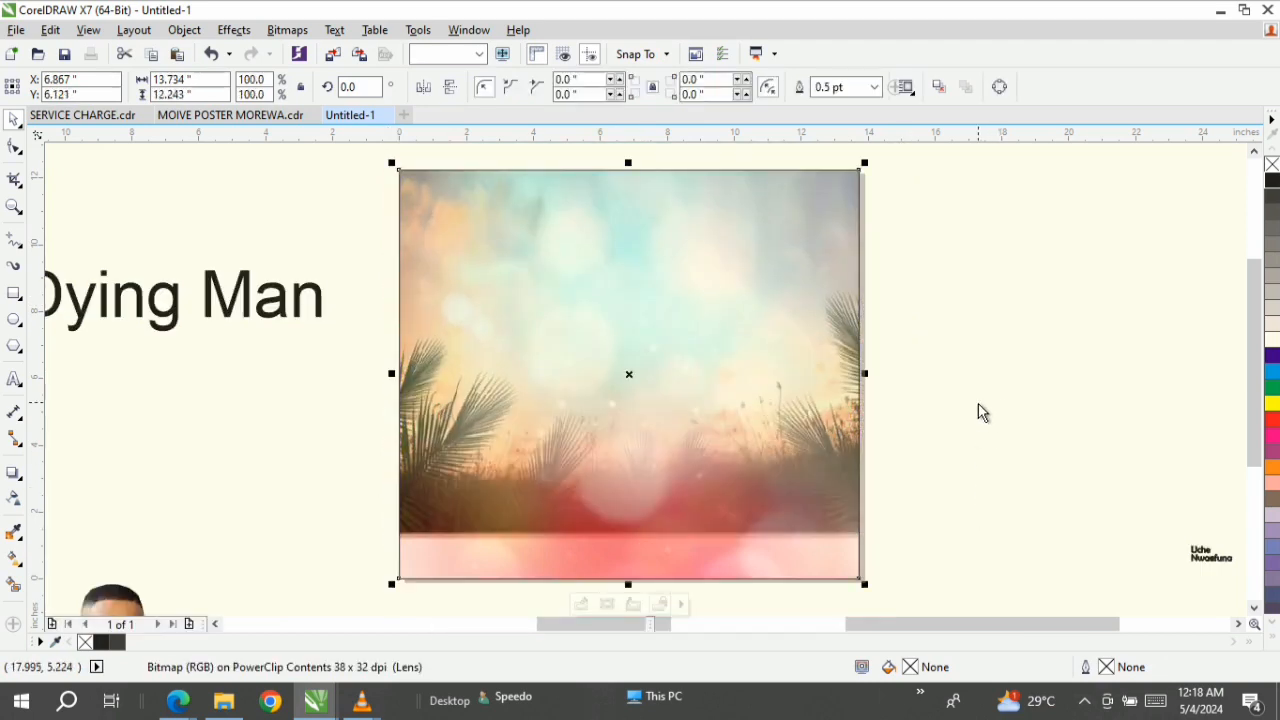
Step: Move the cut-out of the bald man in glasses onto the lower half of the poster
scroll(668, 430, down, 2)
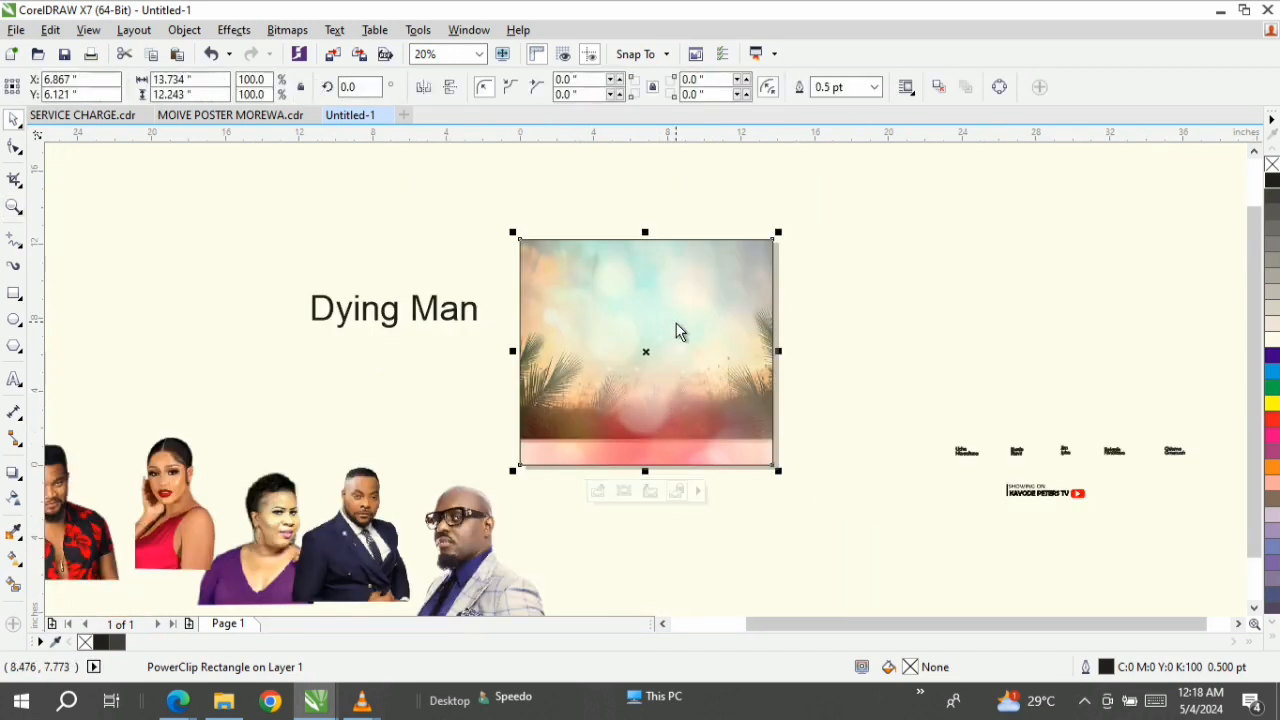
click(478, 570)
drag(477, 575, 631, 406)
key(z)
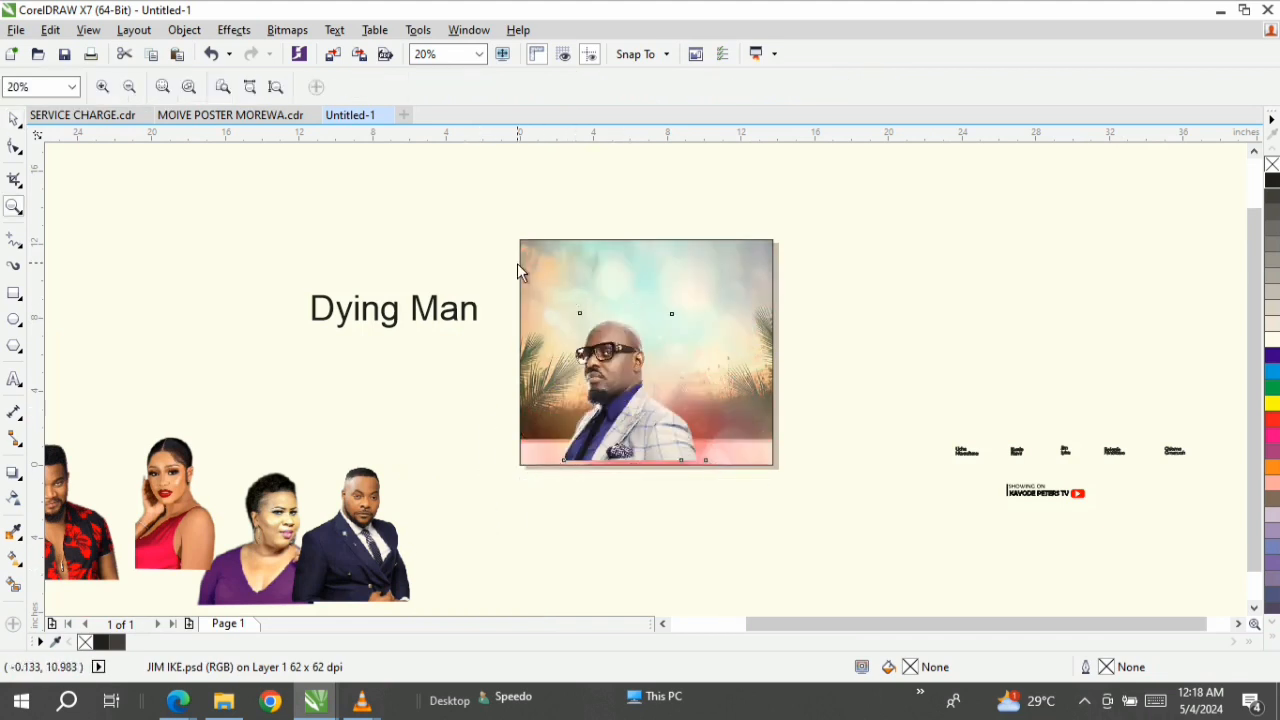
drag(550, 287, 775, 462)
key(space)
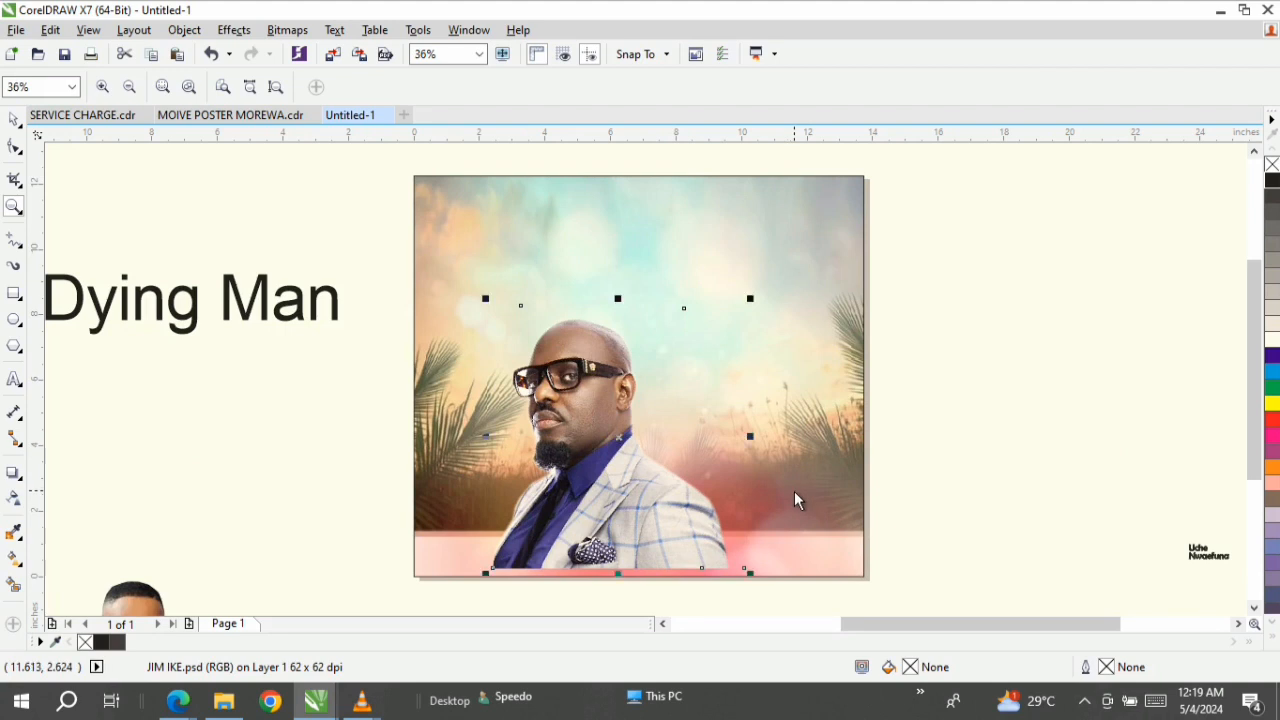
Step: Shift the cut-out of the man in glasses slightly down and right so its lower edge meets the frame's lower edge
click(646, 518)
click(1013, 419)
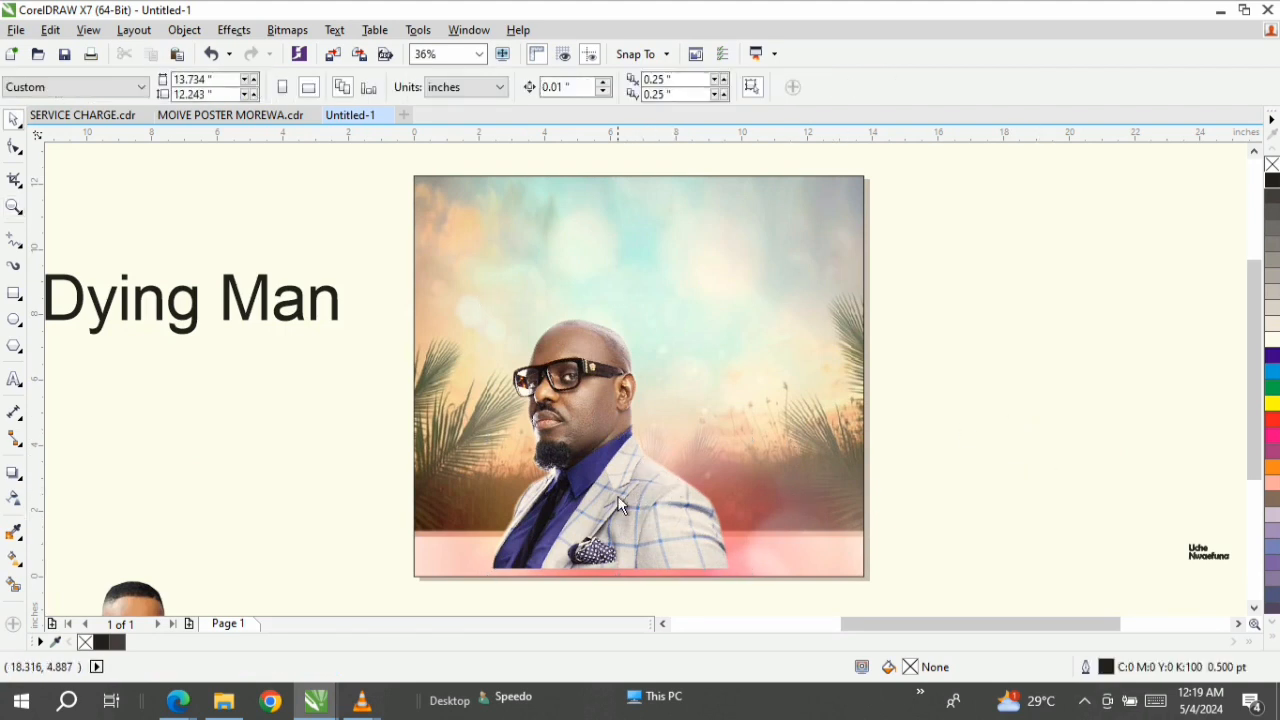
click(638, 466)
drag(637, 463, 640, 477)
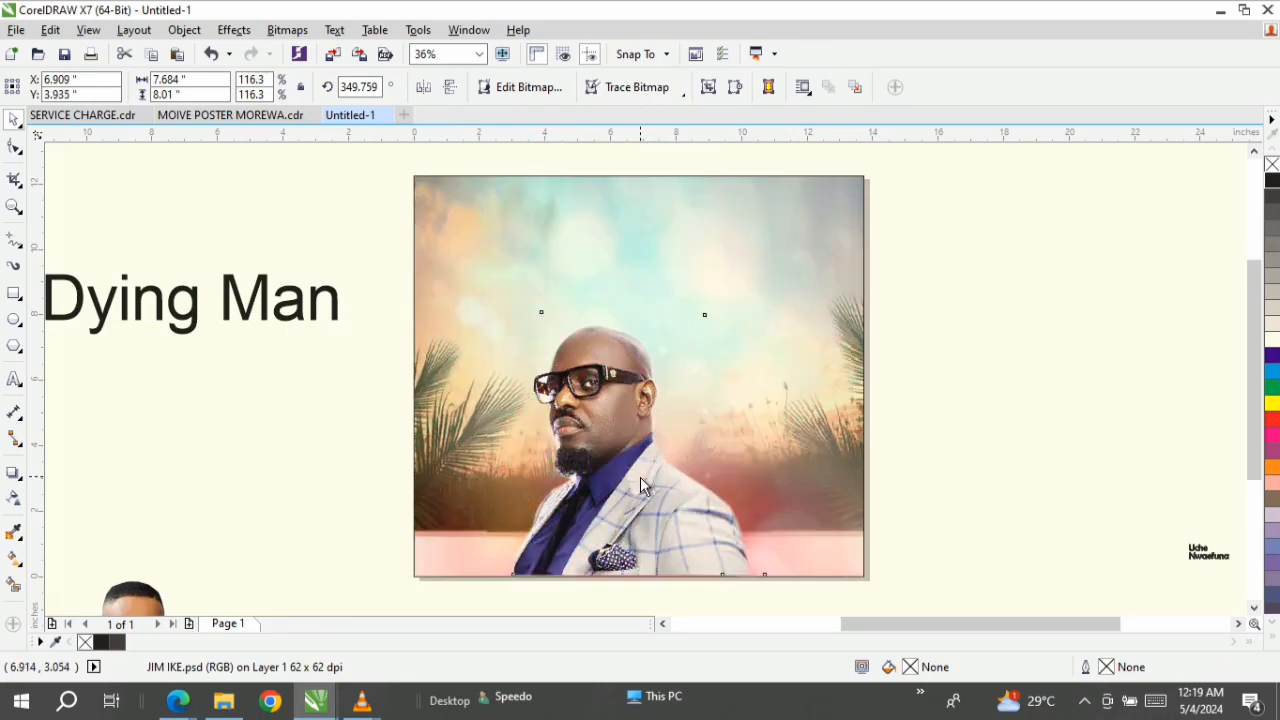
drag(688, 489, 689, 489)
key(z)
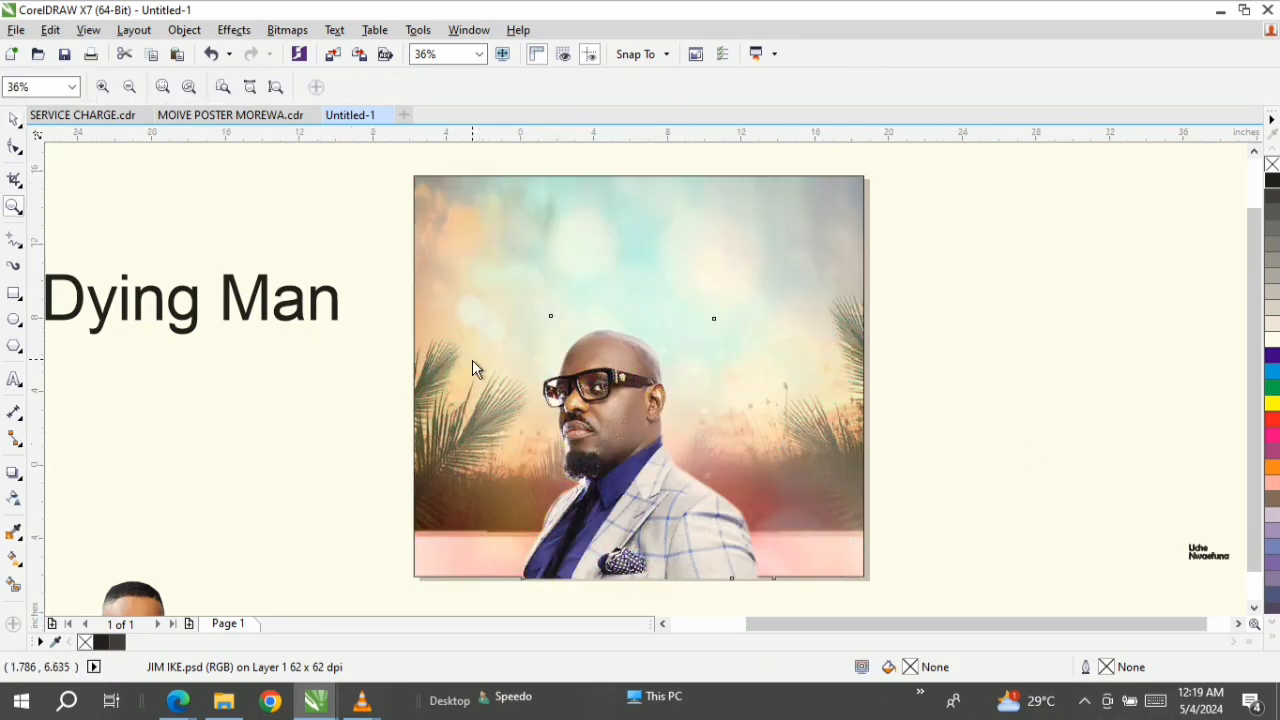
right_click(516, 293)
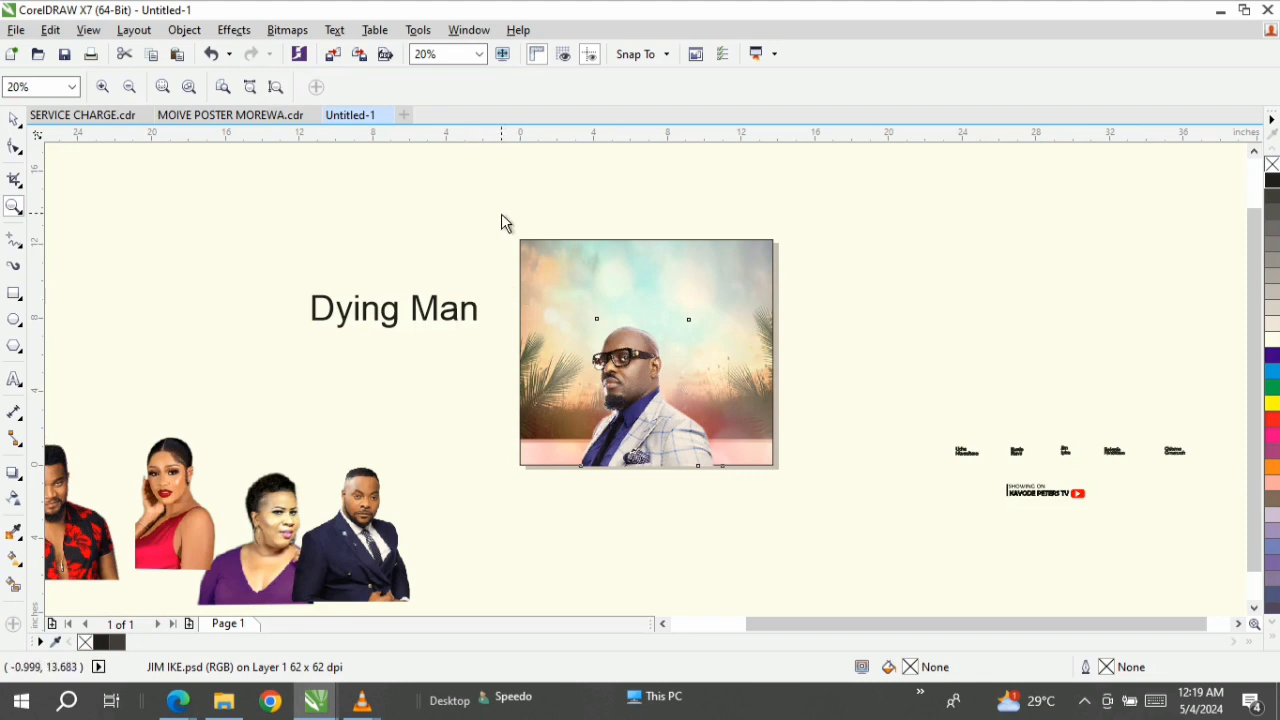
drag(501, 213, 811, 503)
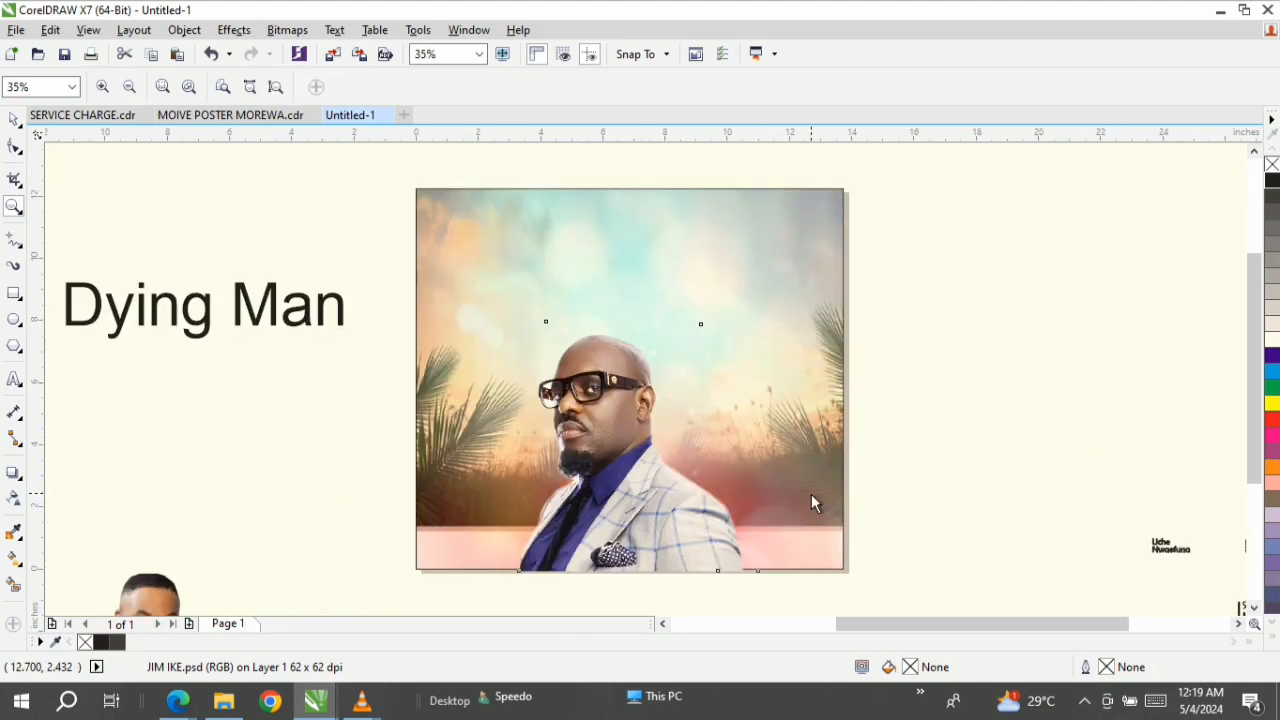
right_click(728, 425)
key(space)
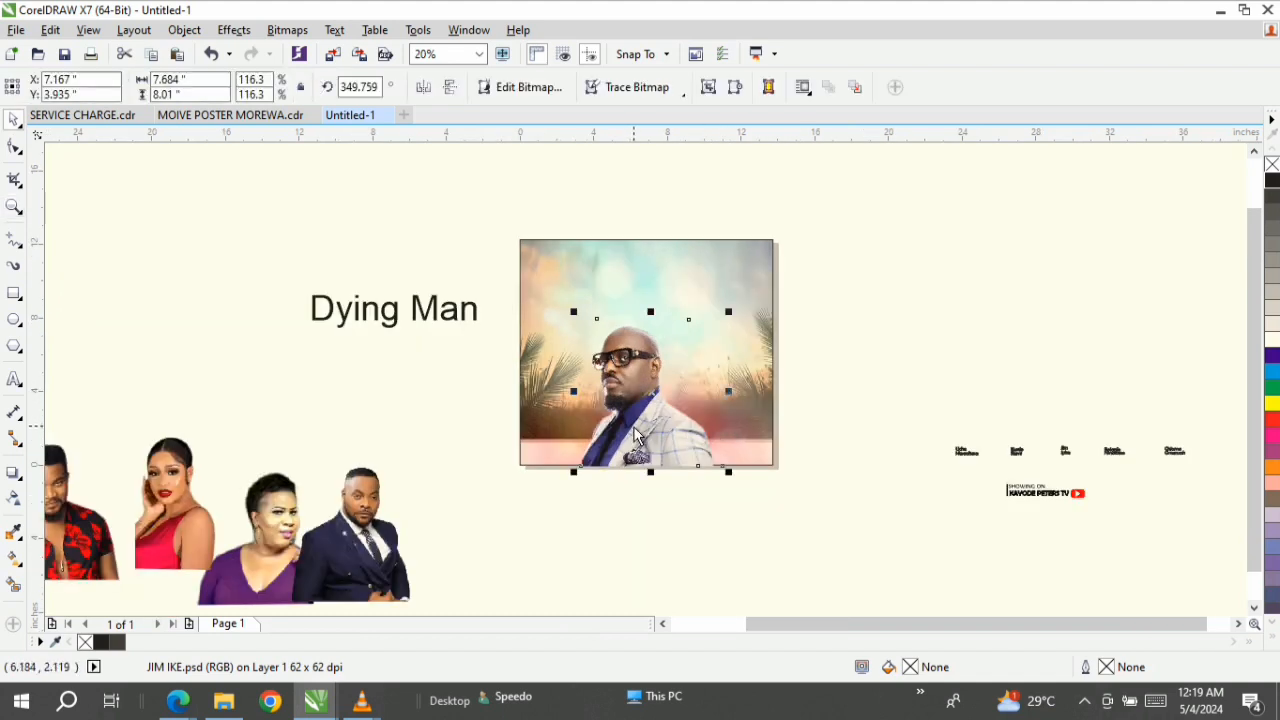
Step: Move the cut-out of the man in the navy suit onto the poster, behind the right shoulder of the man in glasses
click(637, 437)
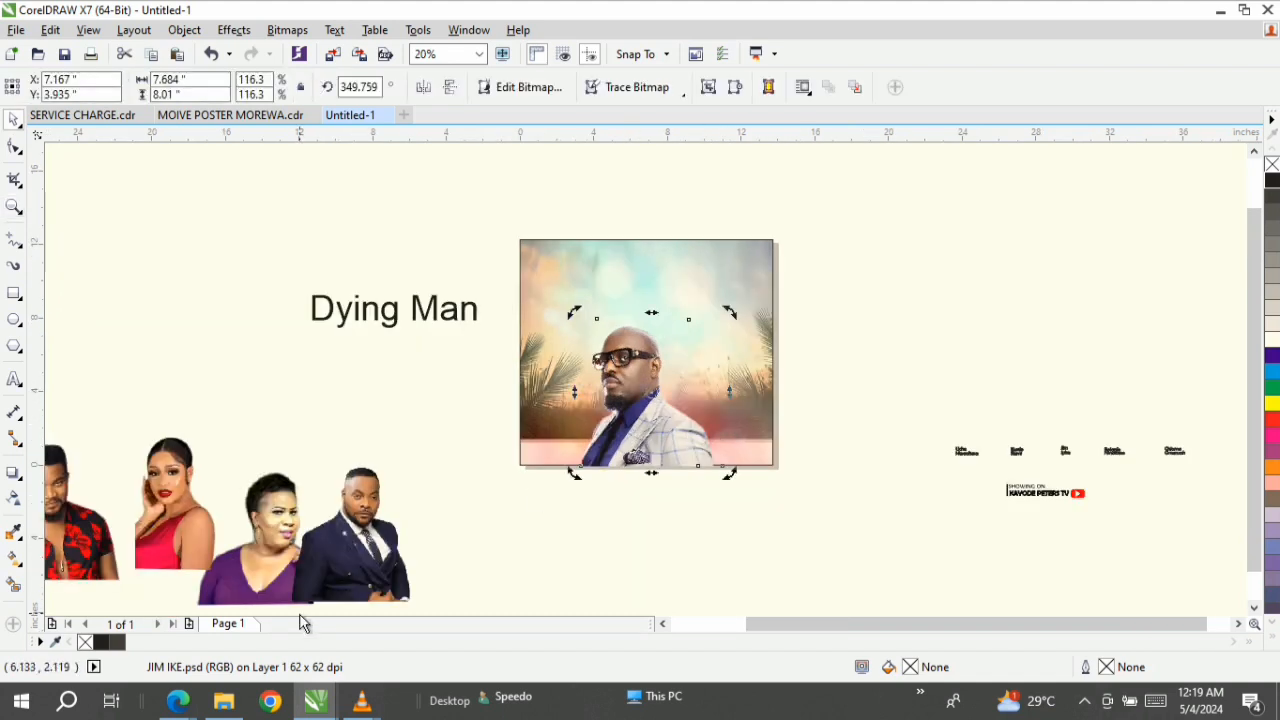
click(578, 564)
click(388, 563)
drag(388, 563, 678, 414)
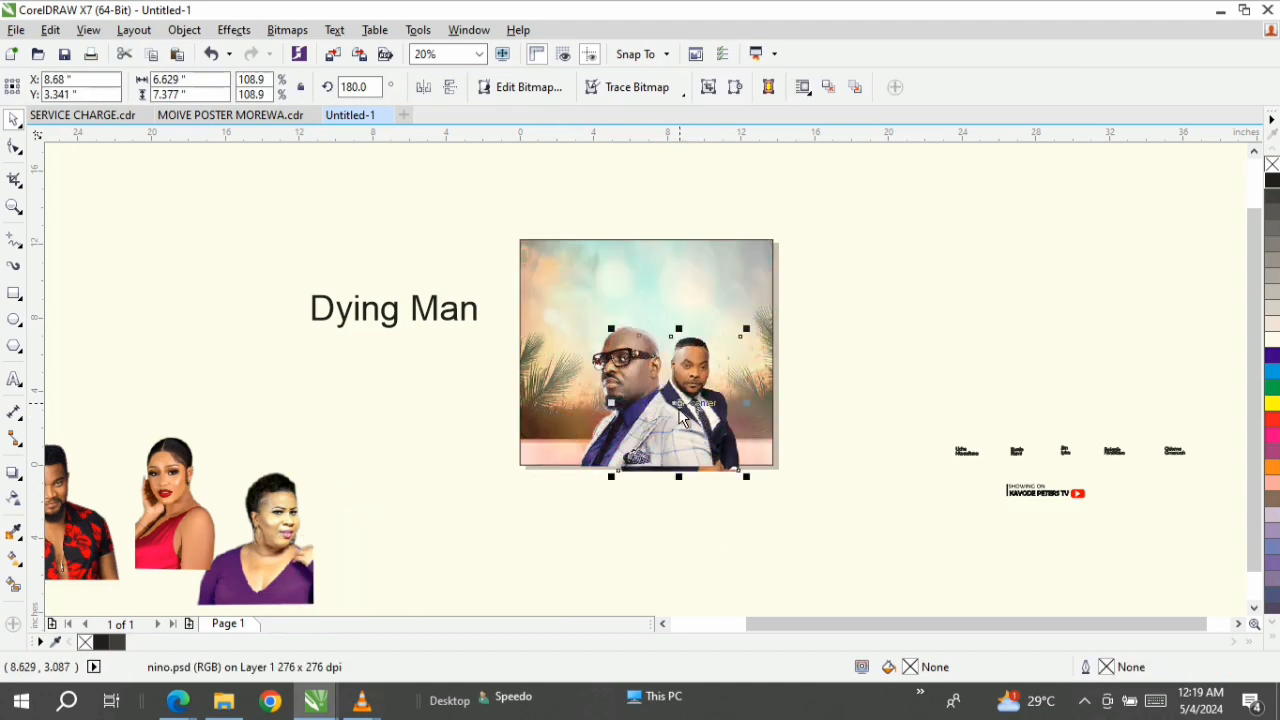
Step: Raise the cut-out of the man in glasses slightly and add a horizontal guideline at about 7.7 in, level with the top of his head
click(684, 403)
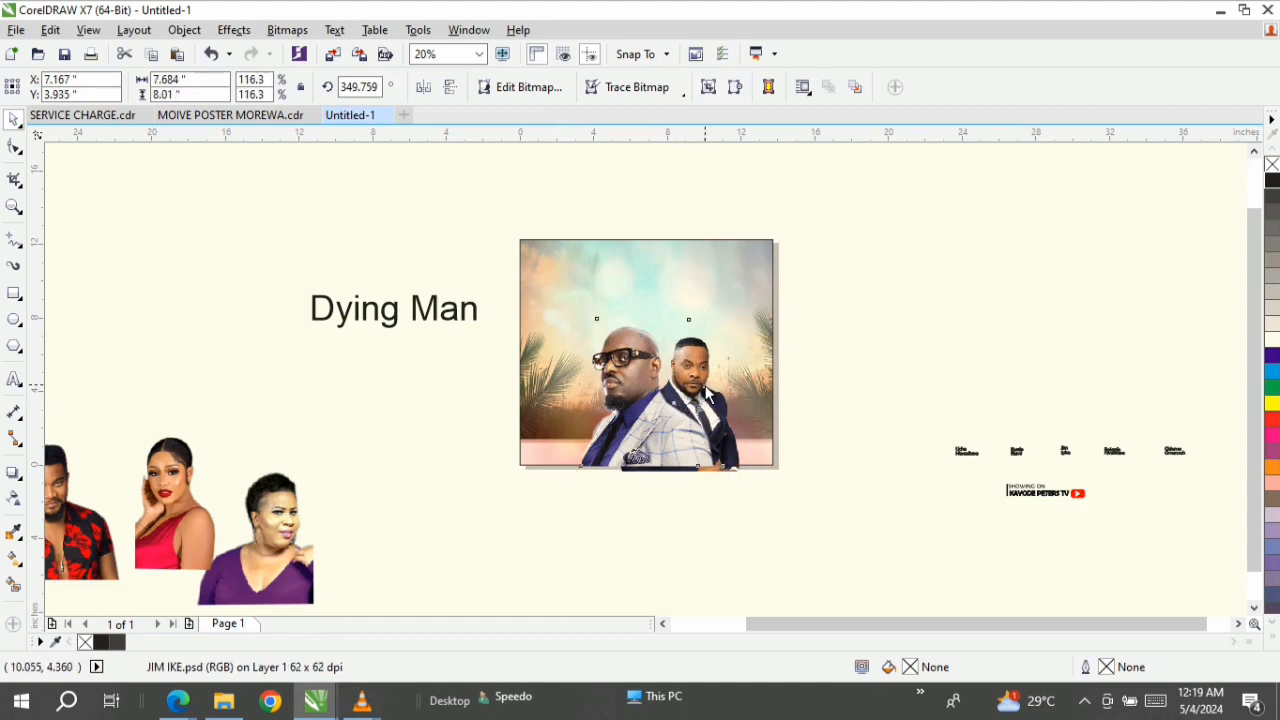
drag(707, 395, 704, 390)
key(z)
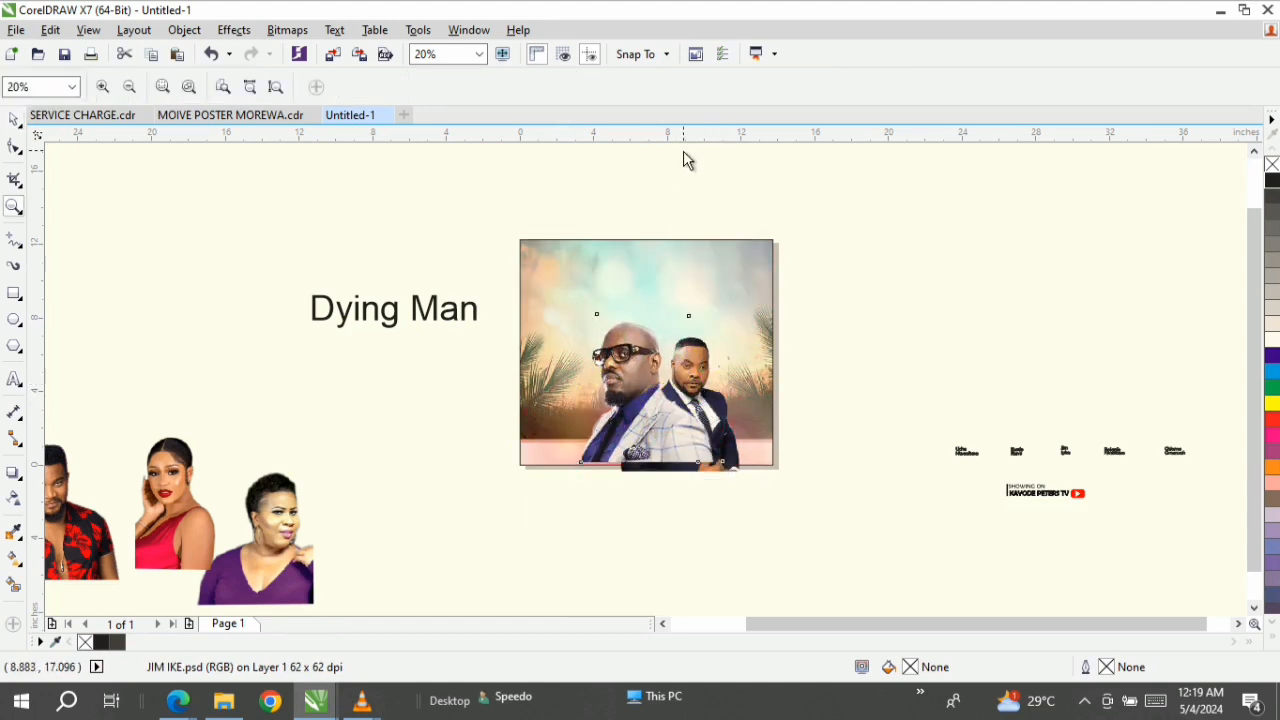
key(space)
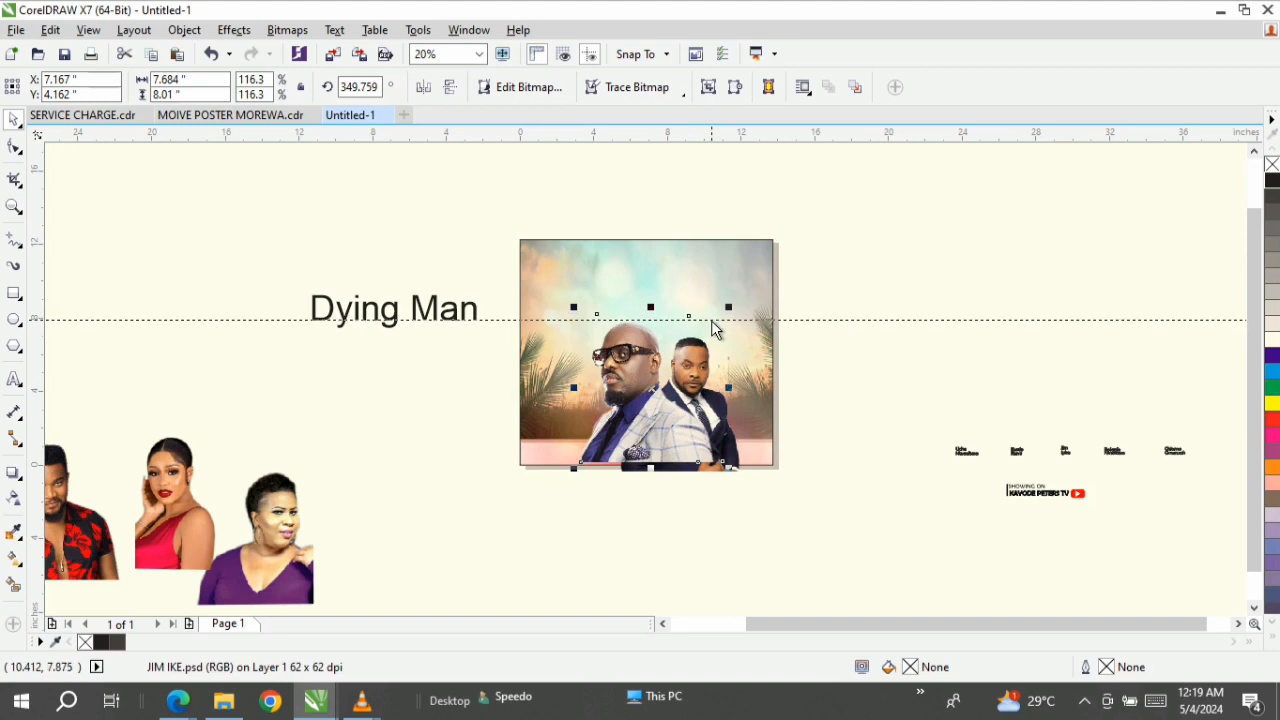
drag(711, 320, 711, 323)
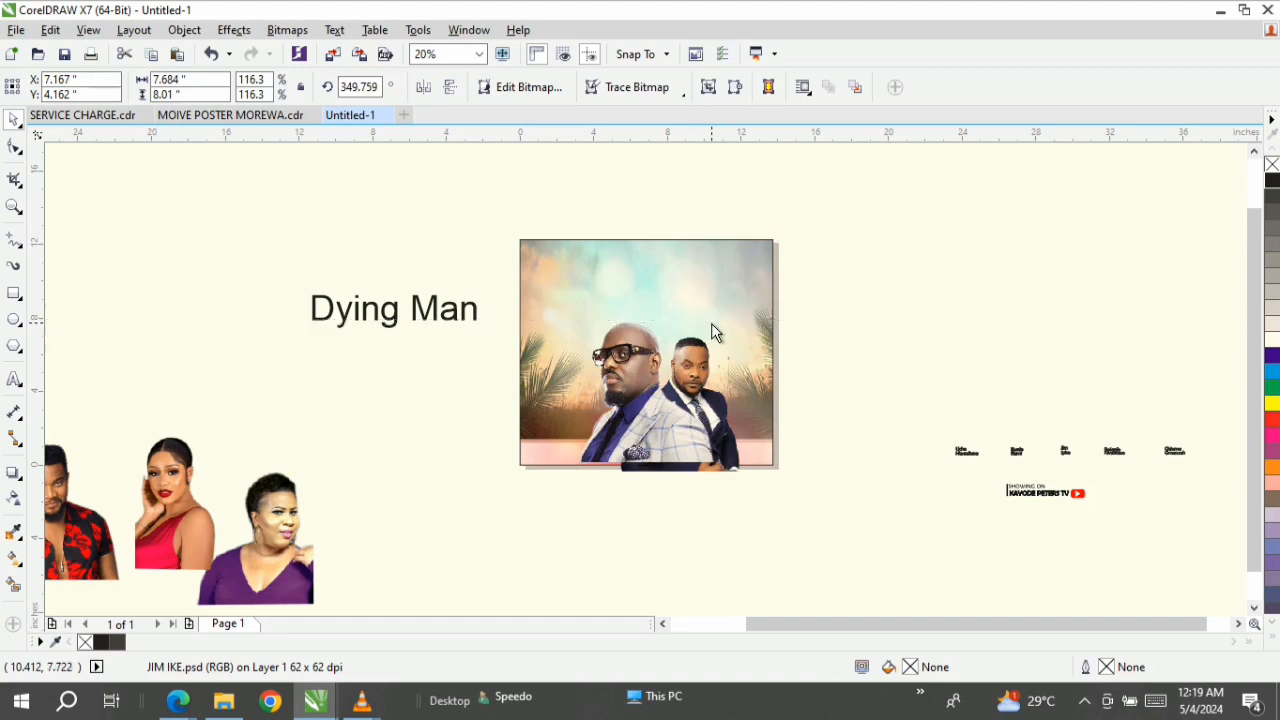
Step: Lower the man in glasses and raise the man in the navy suit so both cut-outs end at the poster's lower edge
key(space)
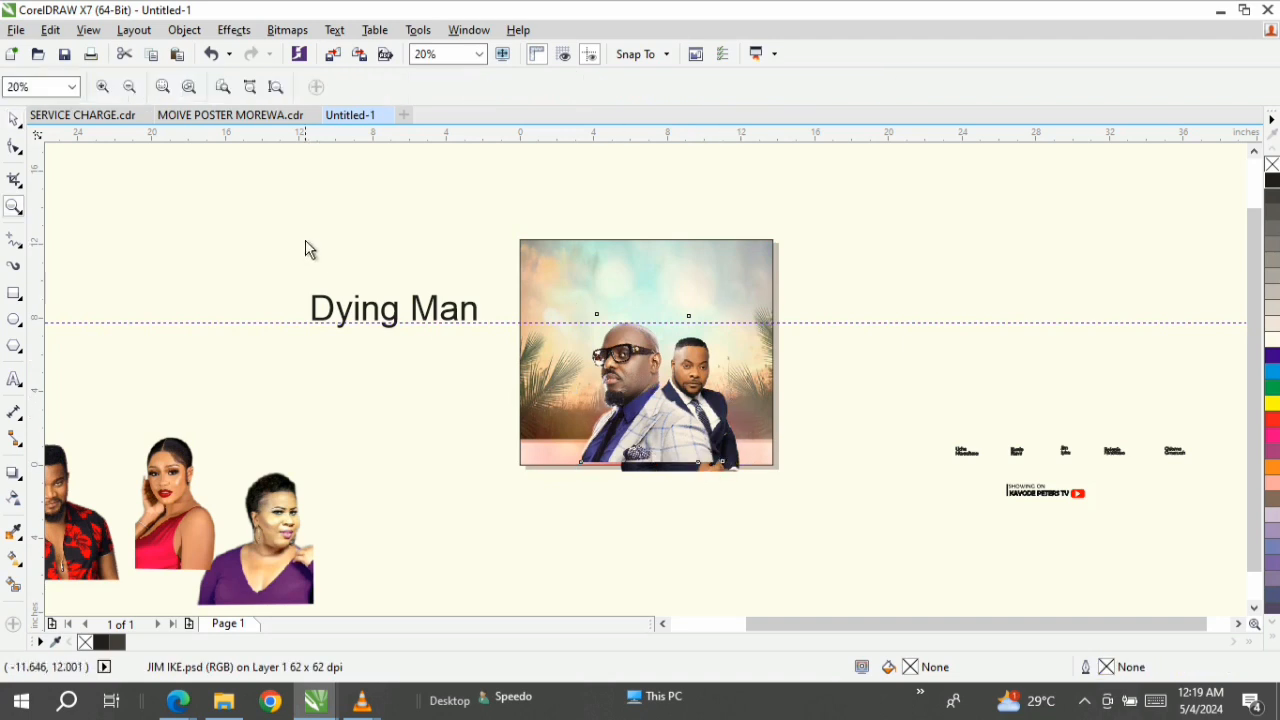
drag(675, 412, 894, 525)
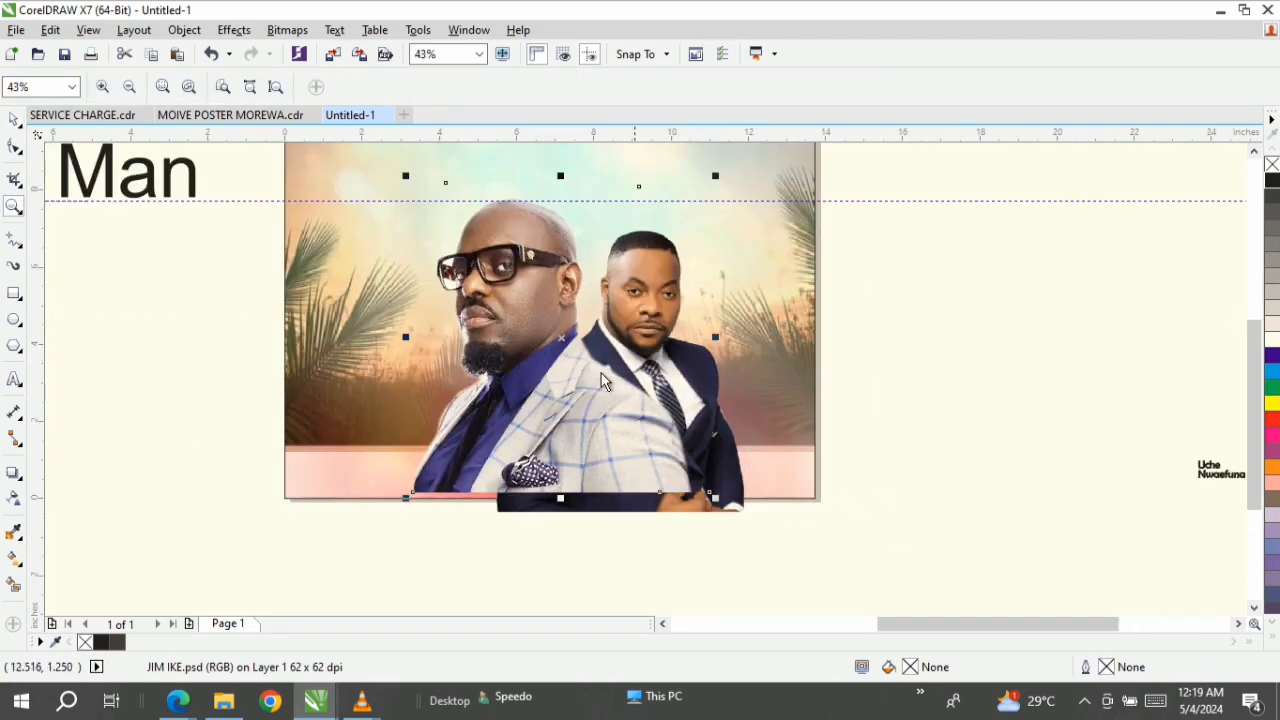
key(space)
drag(513, 392, 518, 388)
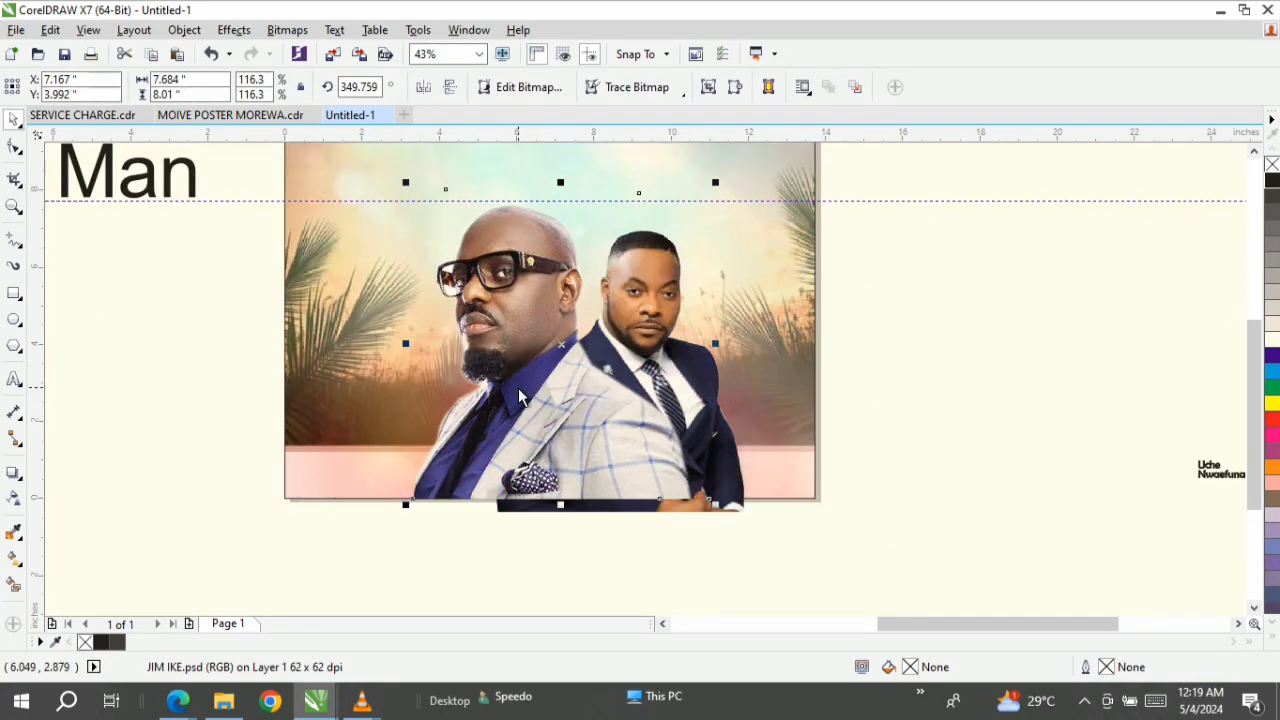
click(713, 426)
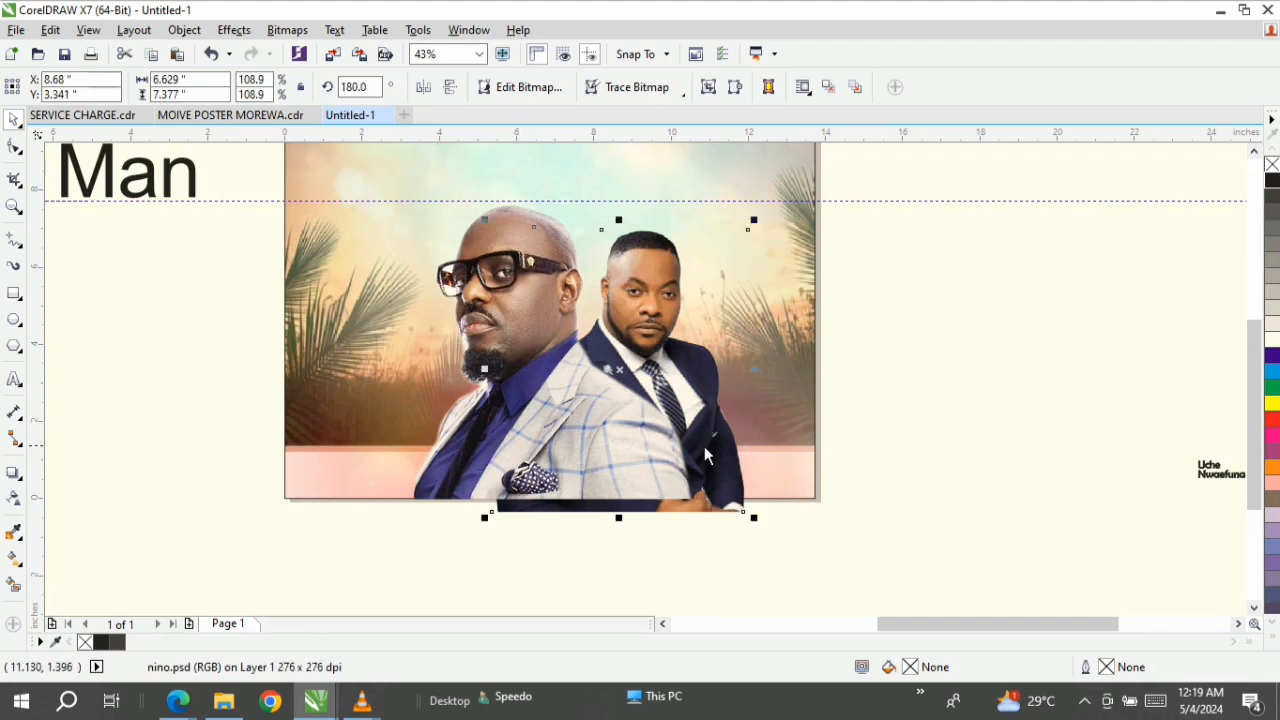
drag(714, 428, 716, 432)
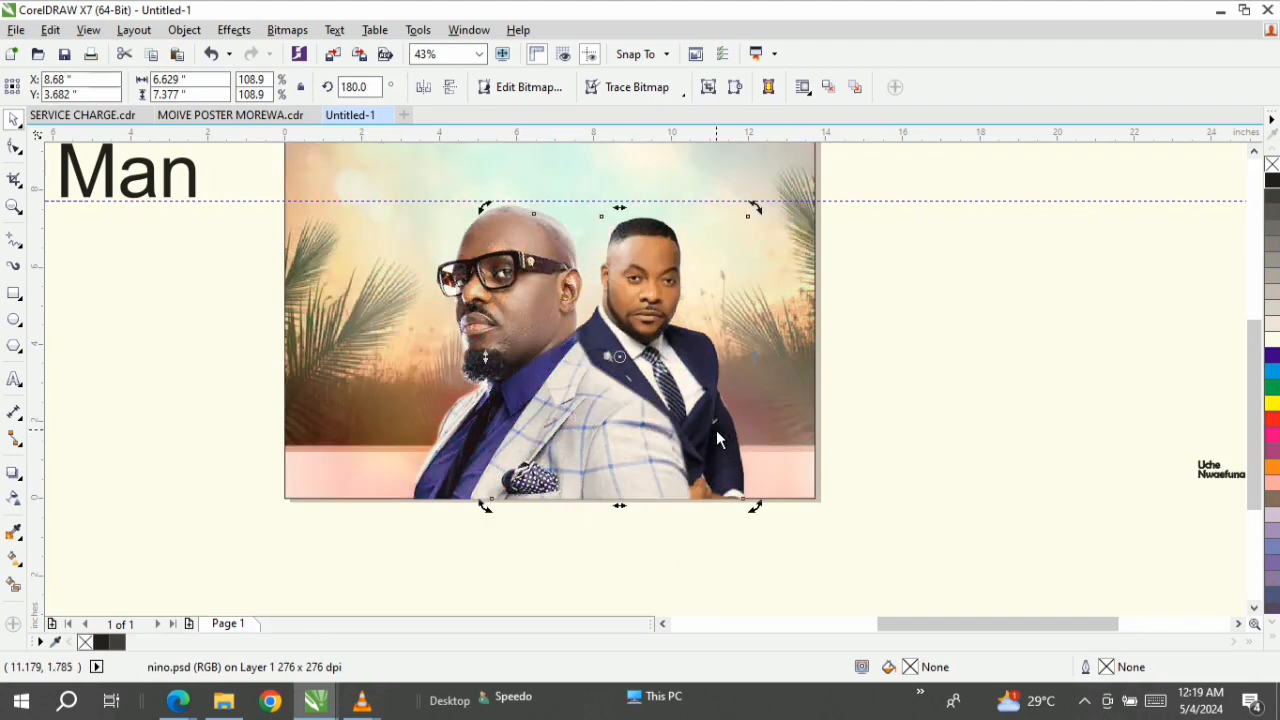
Step: Enlarge the cut-out of the man in the navy suit proportionally to about 6.93 by 7.71 in, keeping its lower edge in place
click(689, 324)
drag(758, 205, 768, 192)
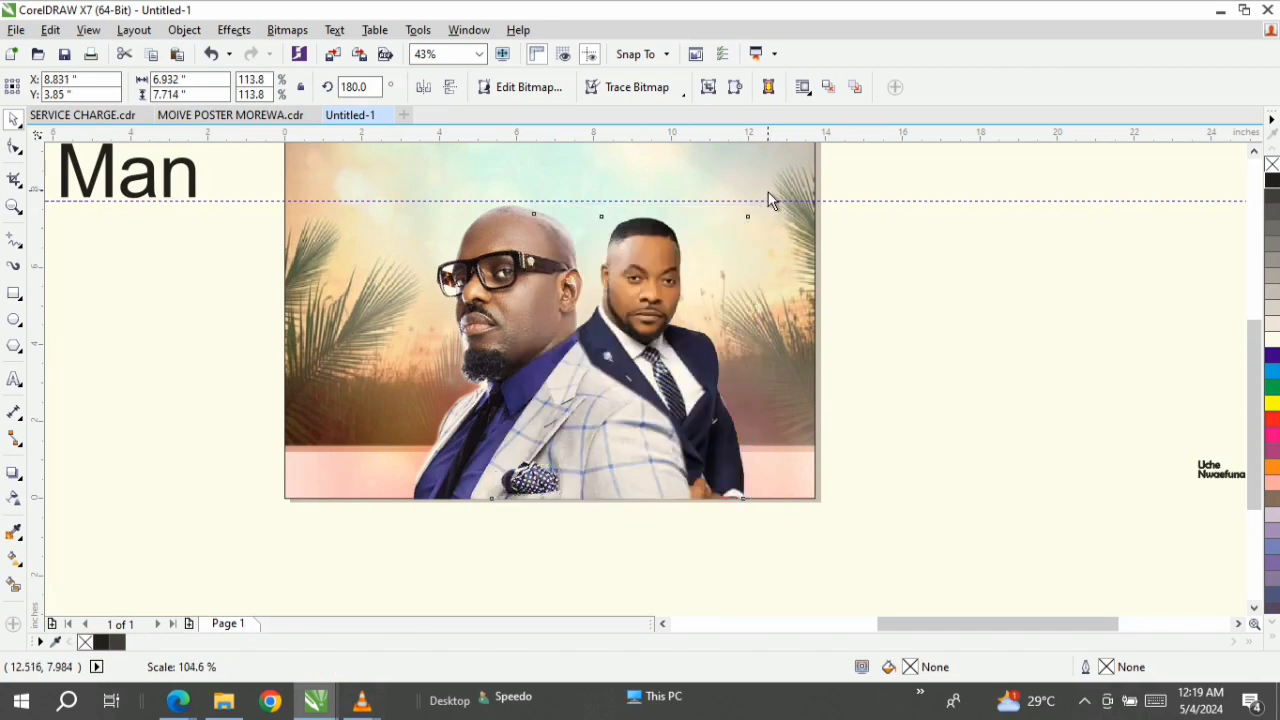
Step: Move the cut-out of the woman in purple onto the poster, behind the left shoulder of the man in the navy suit
key(z)
right_click(636, 287)
key(space)
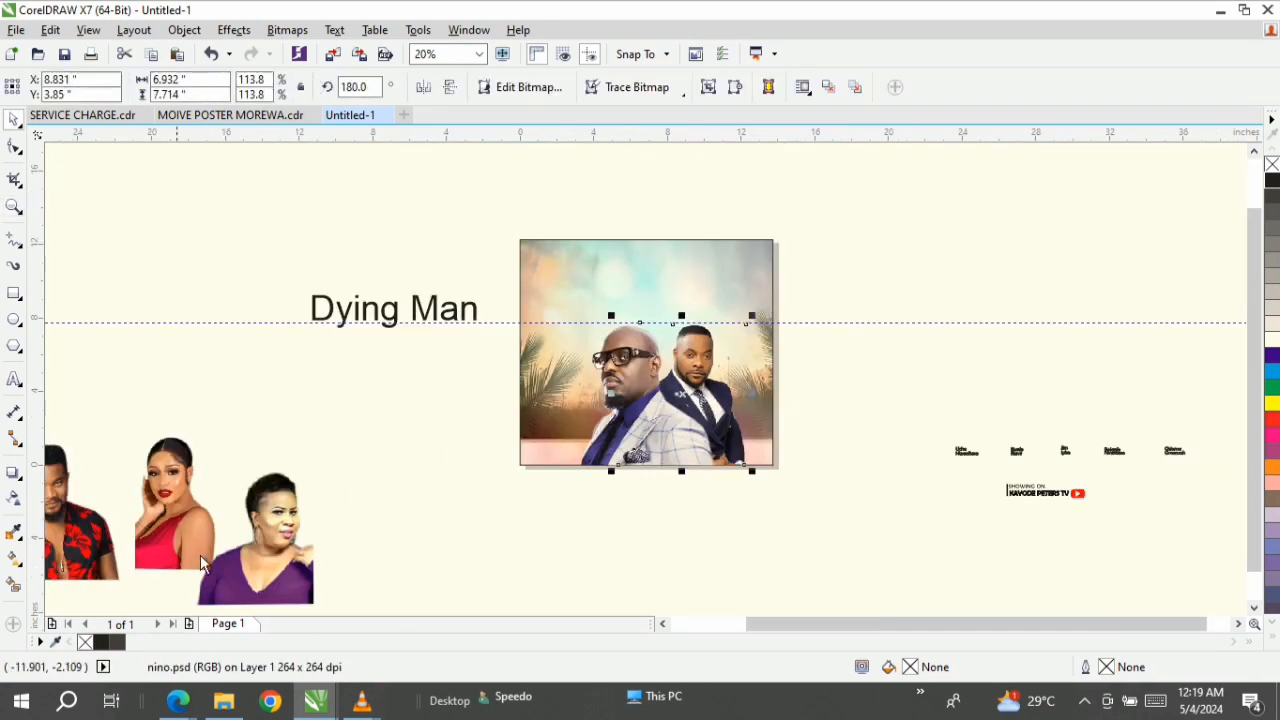
click(285, 563)
drag(285, 563, 761, 422)
key(z)
drag(843, 308, 393, 509)
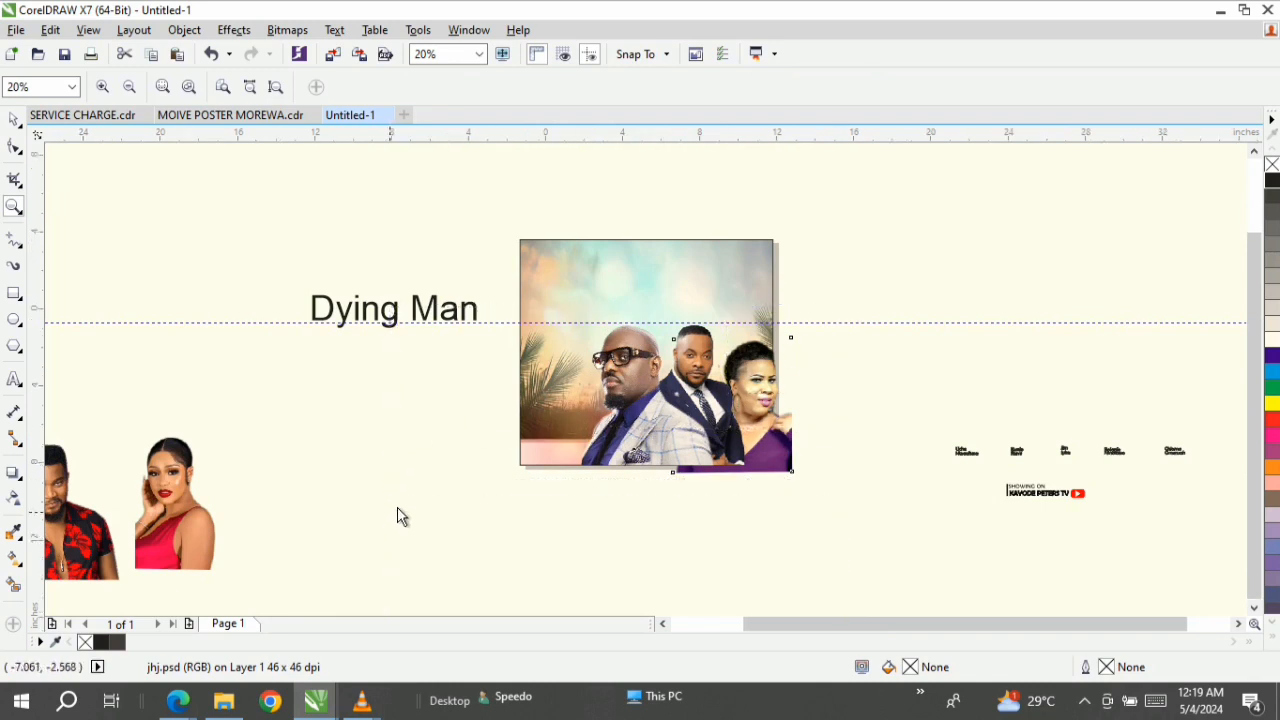
drag(857, 157, 470, 291)
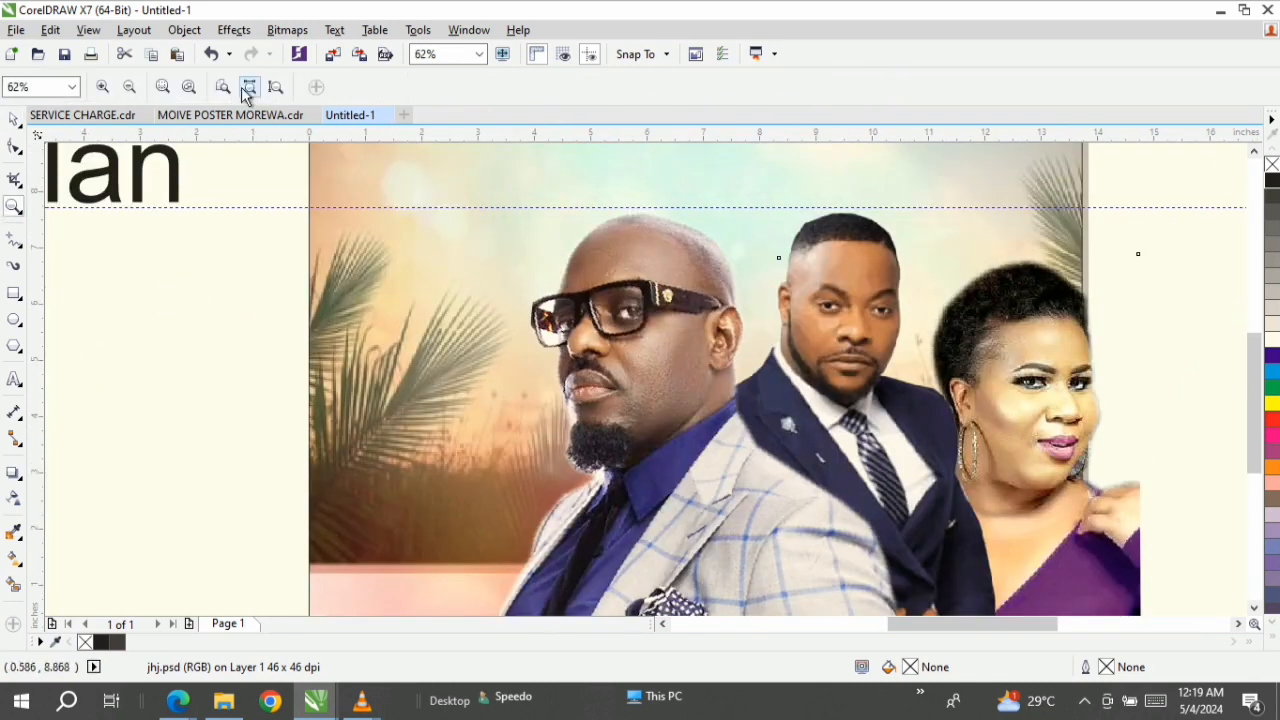
click(275, 86)
key(space)
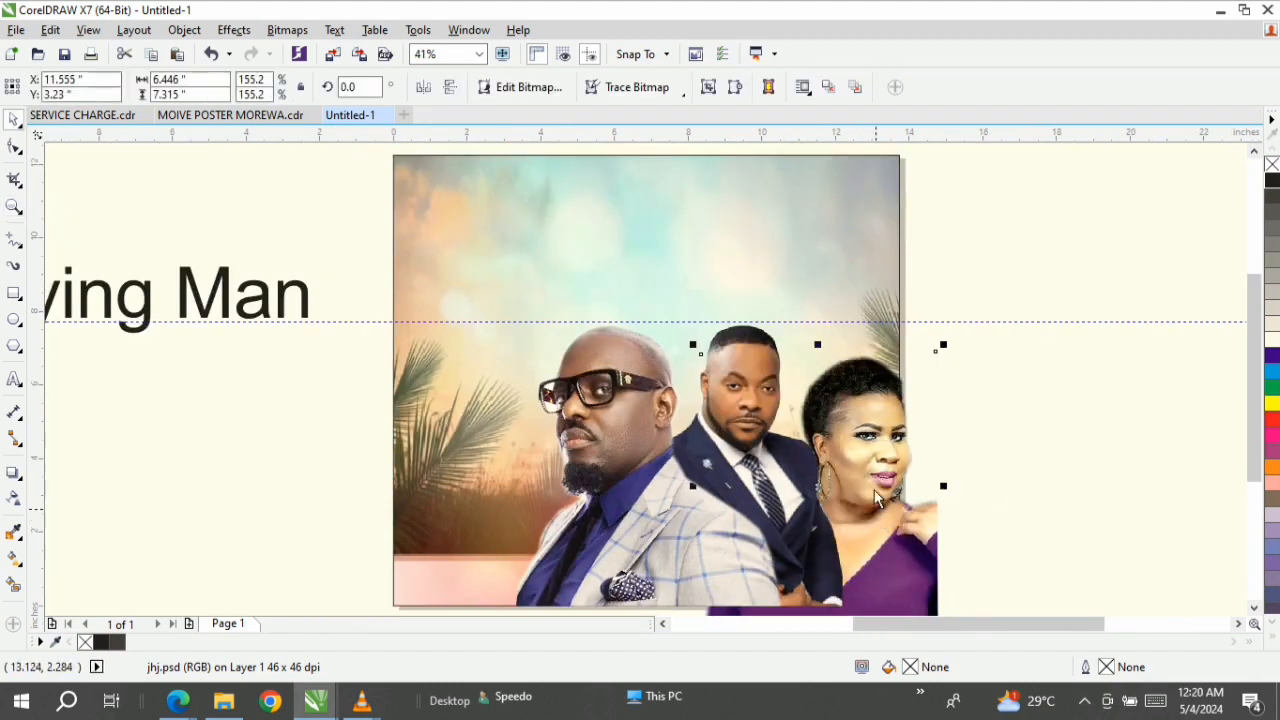
Step: Move the woman in purple up and inward, and align her cut-out's right edge with the poster frame's right edge
drag(864, 433, 841, 419)
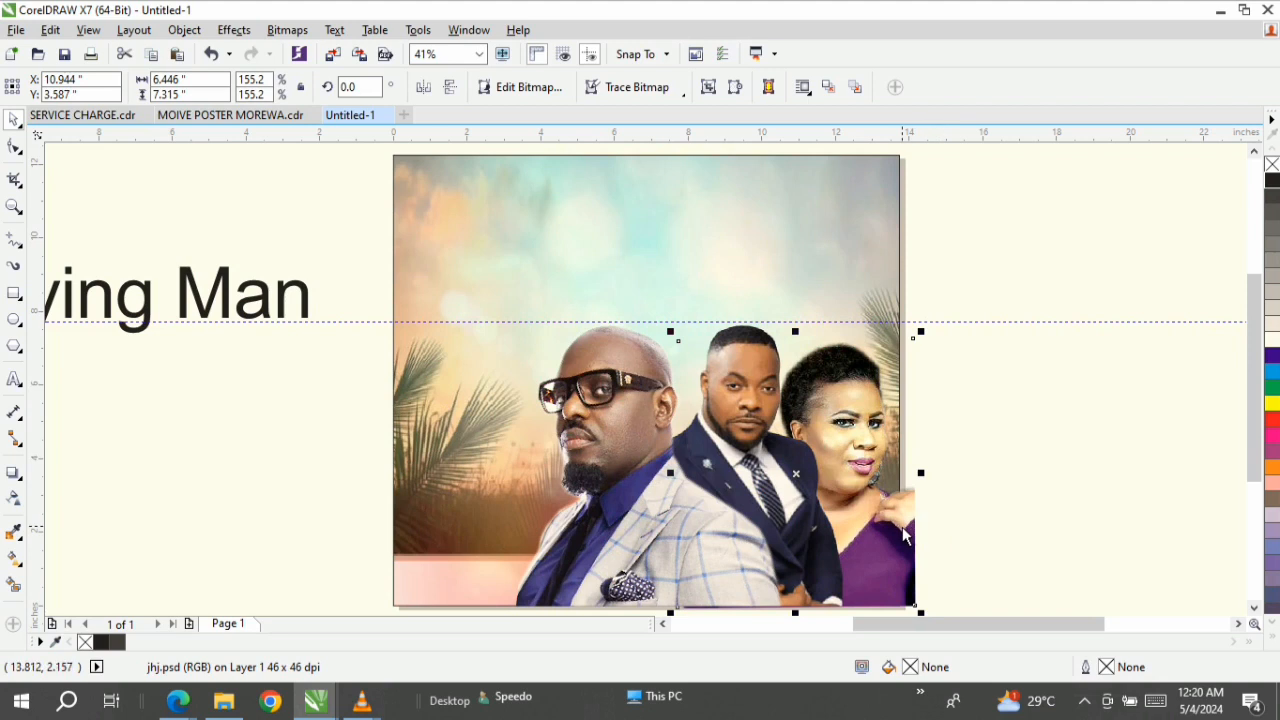
drag(903, 533, 884, 517)
shift+click(873, 240)
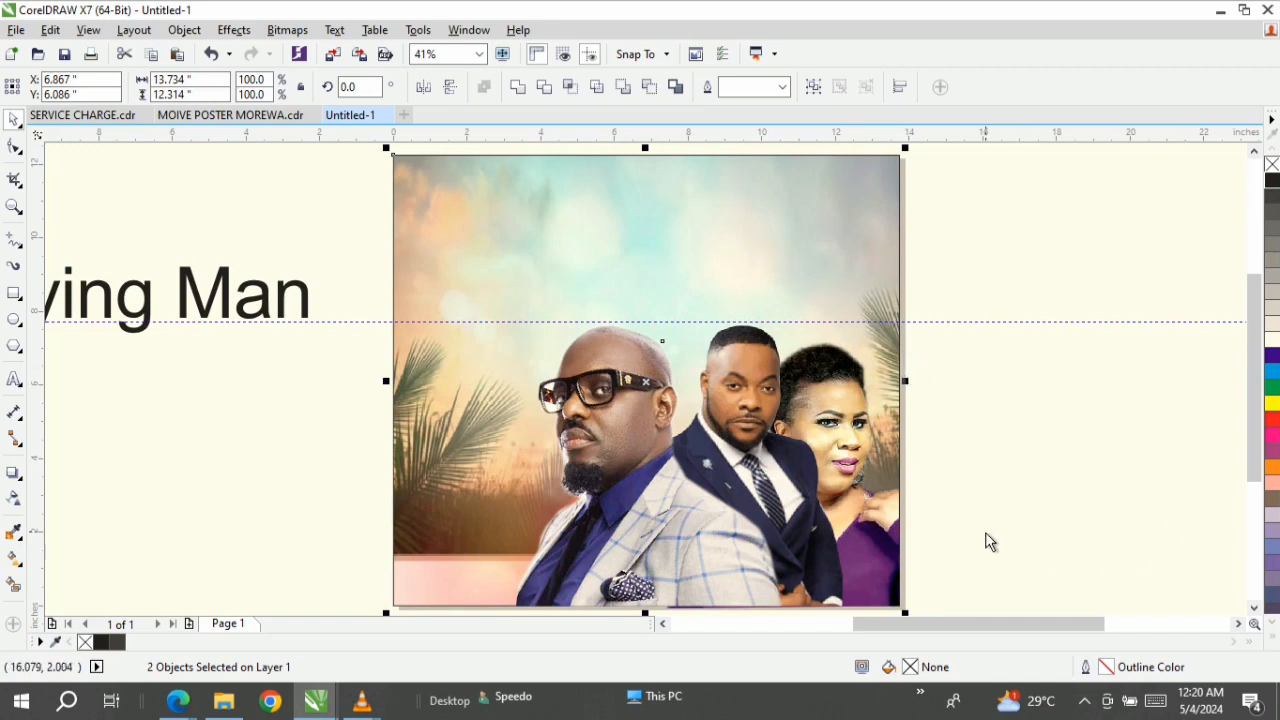
Step: Try the man in the navy suit closer to the man in glasses, and undo a small nudge of the woman in purple
click(760, 450)
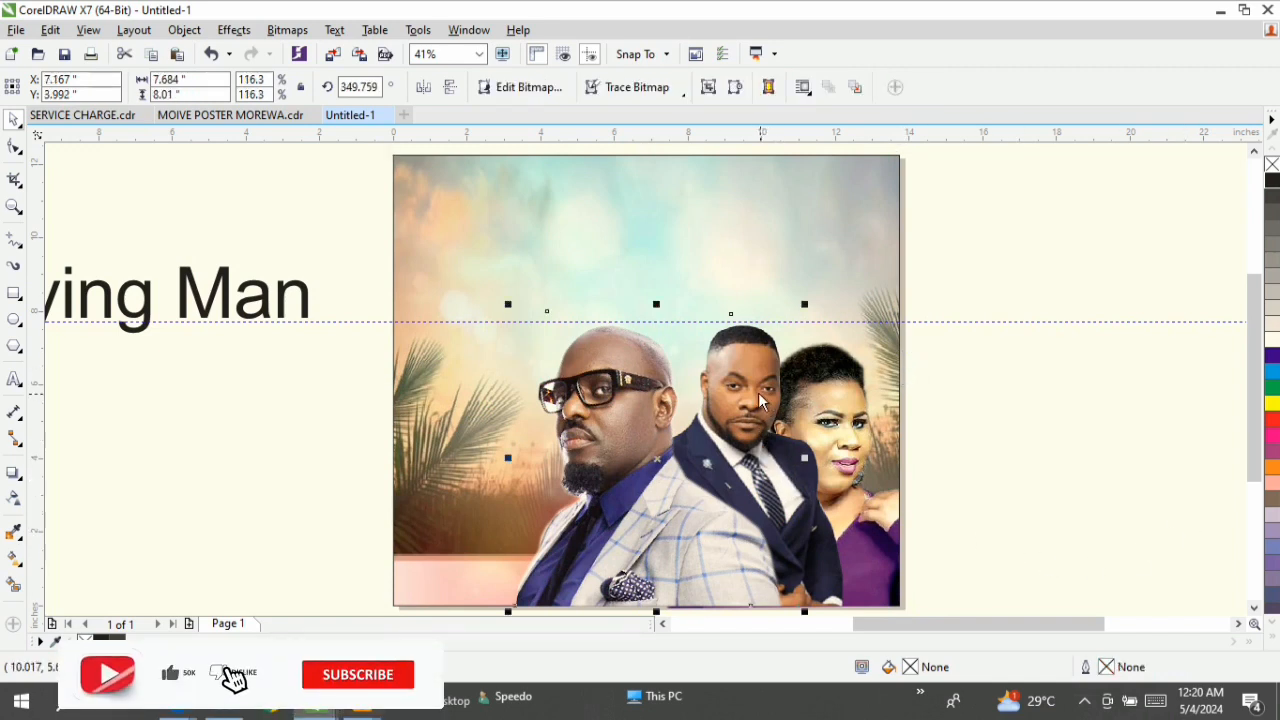
drag(808, 516, 783, 523)
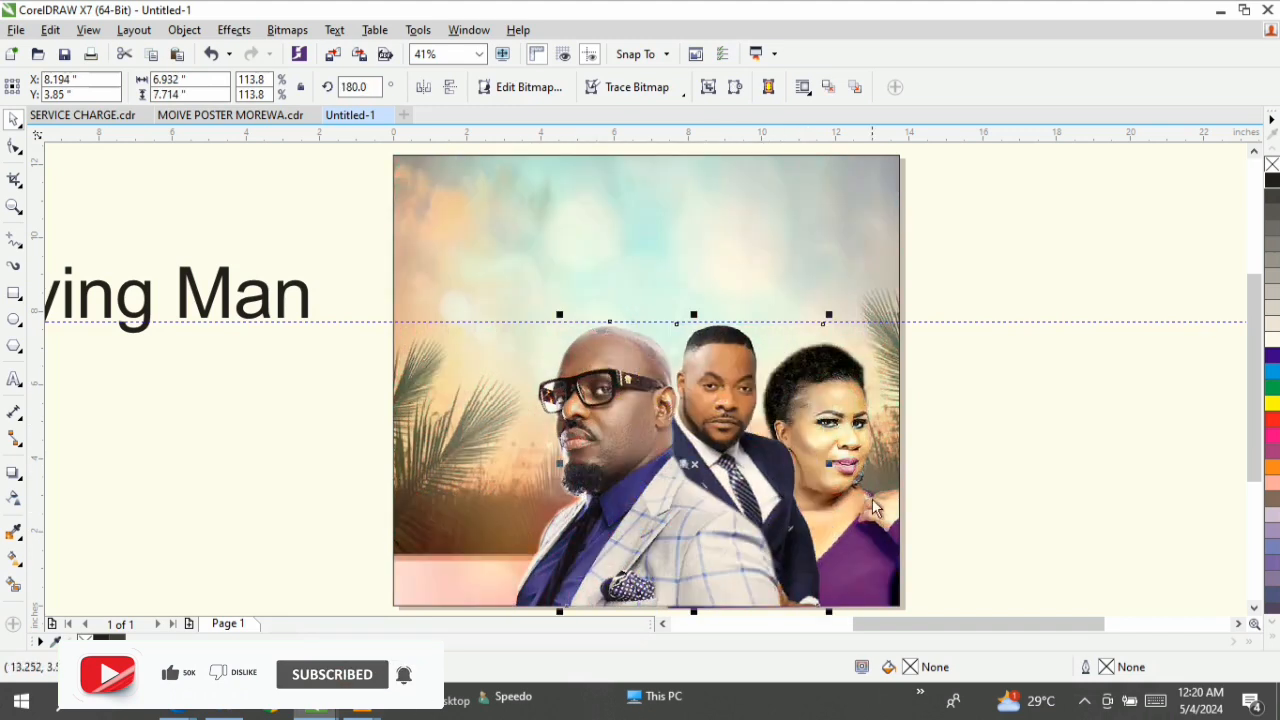
click(888, 541)
drag(888, 543, 884, 543)
key(ctrl+z)
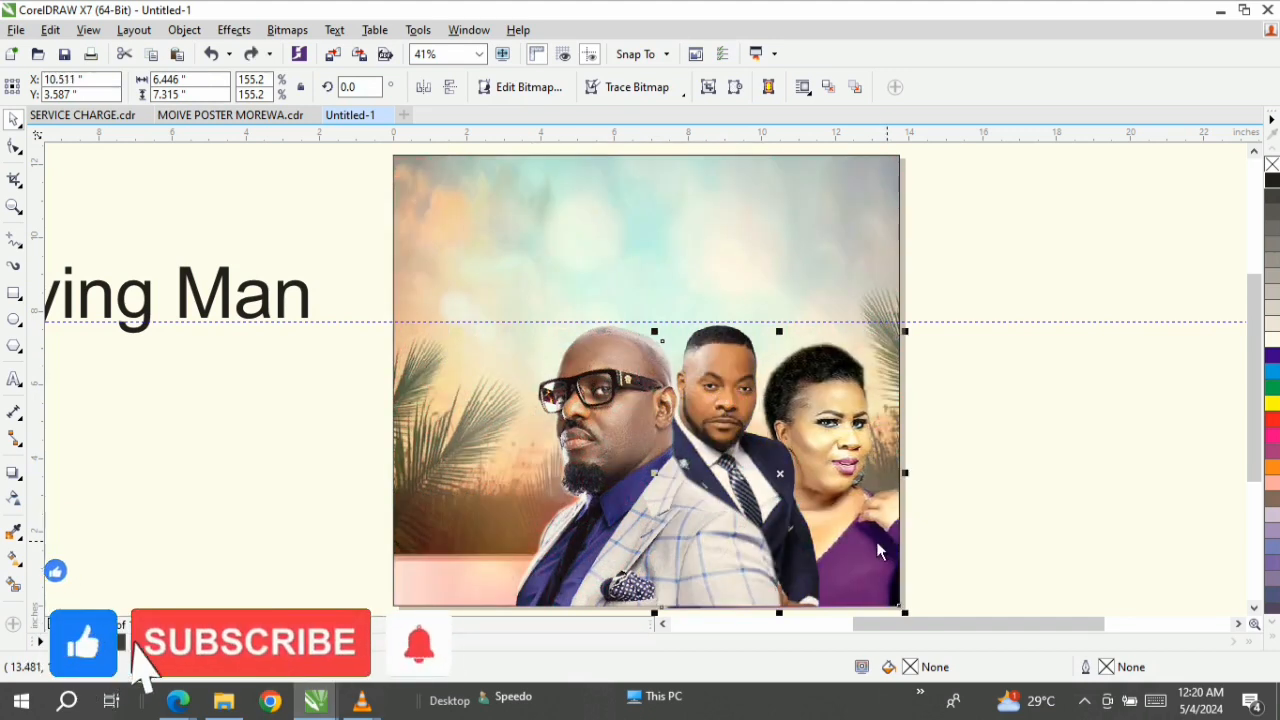
Step: Shift the man in the navy suit toward the woman in purple, and move the man in glasses about 0.5 in to the right
click(669, 540)
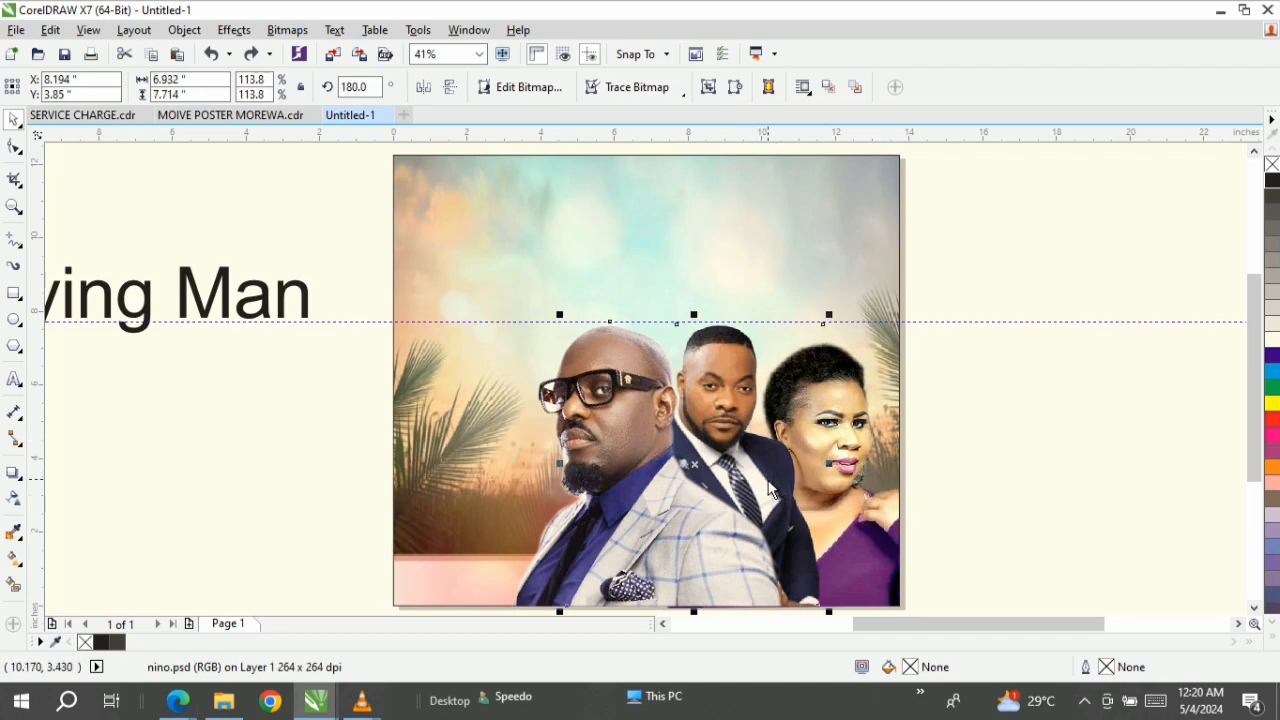
drag(780, 497, 806, 483)
key(ctrl+z)
click(769, 350)
mouse_move(763, 343)
mouse_down()
mouse_move(775, 342)
mouse_move(769, 355)
mouse_up()
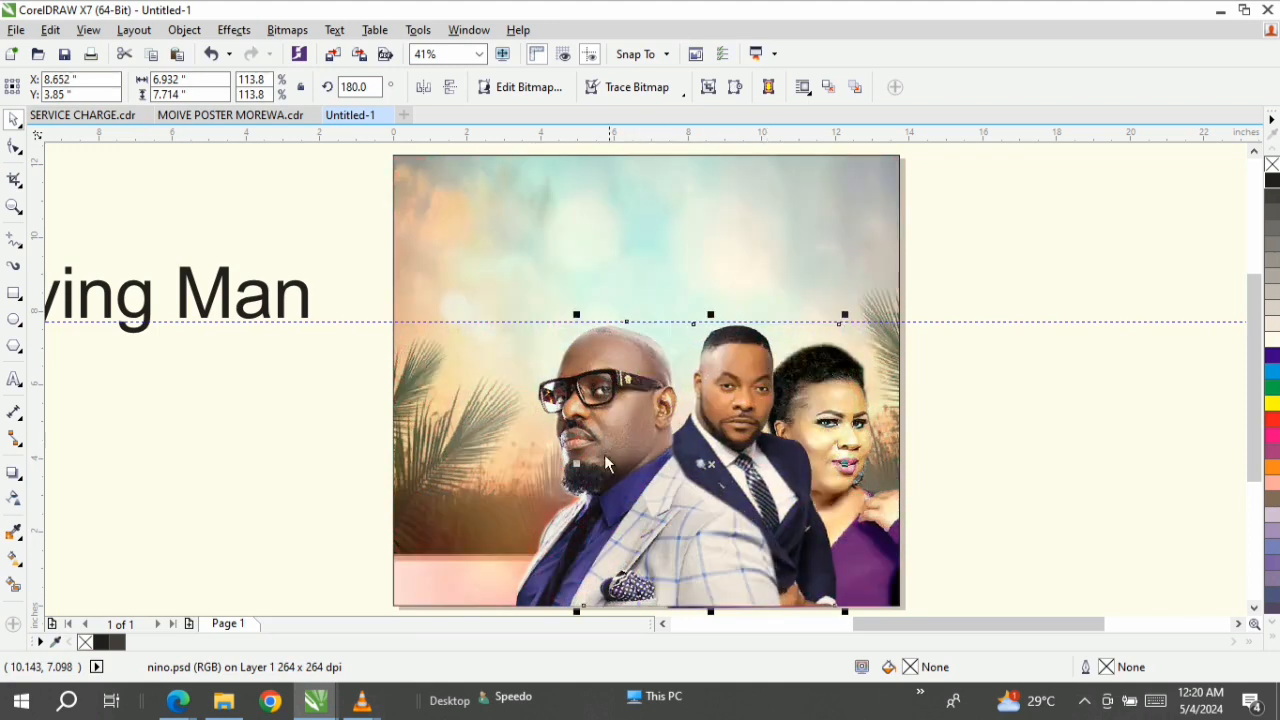
click(606, 397)
drag(606, 397, 629, 397)
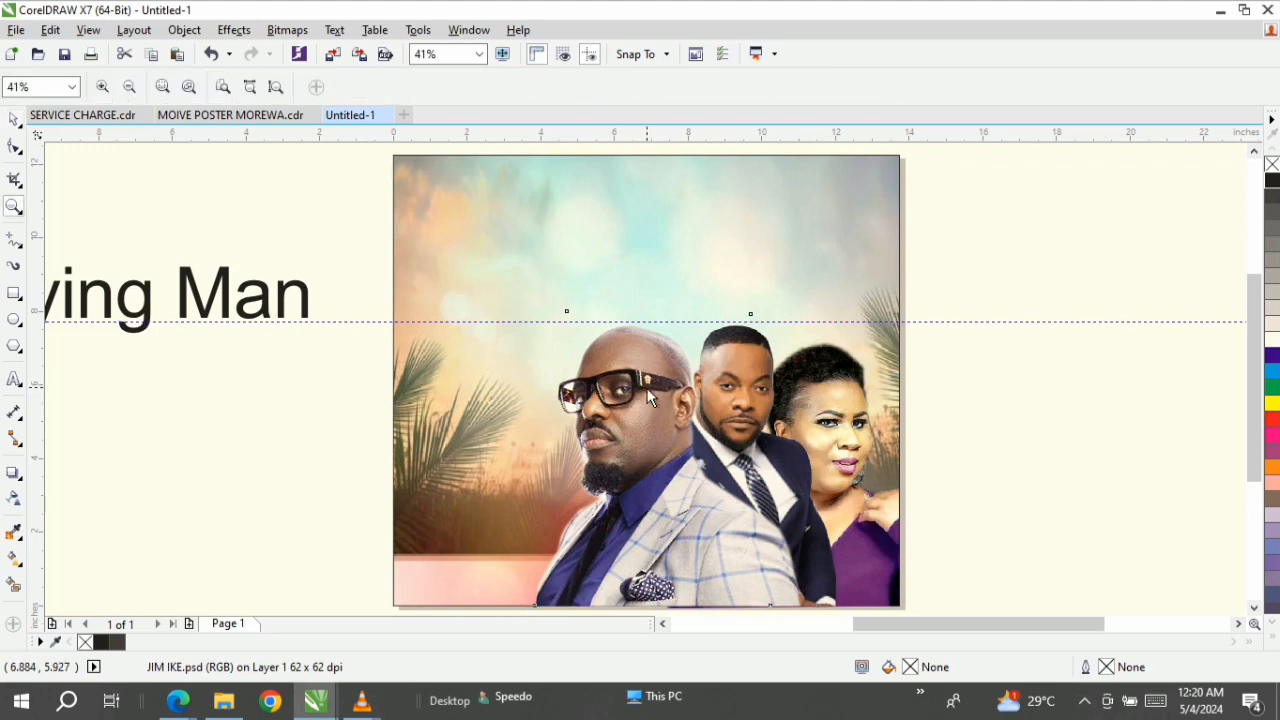
Step: Move the cut-out of the man in the red floral shirt onto the poster's left side, behind the man in glasses
scroll(629, 397, down, 2)
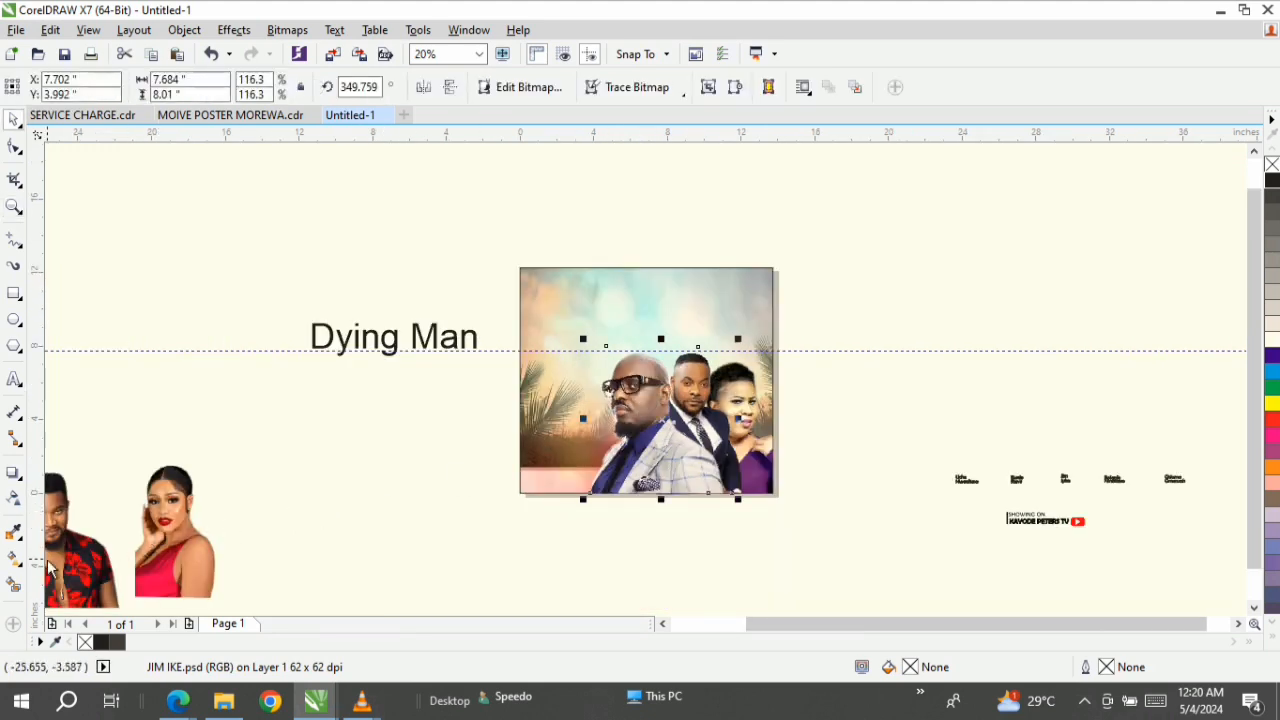
drag(47, 559, 532, 448)
key(F2)
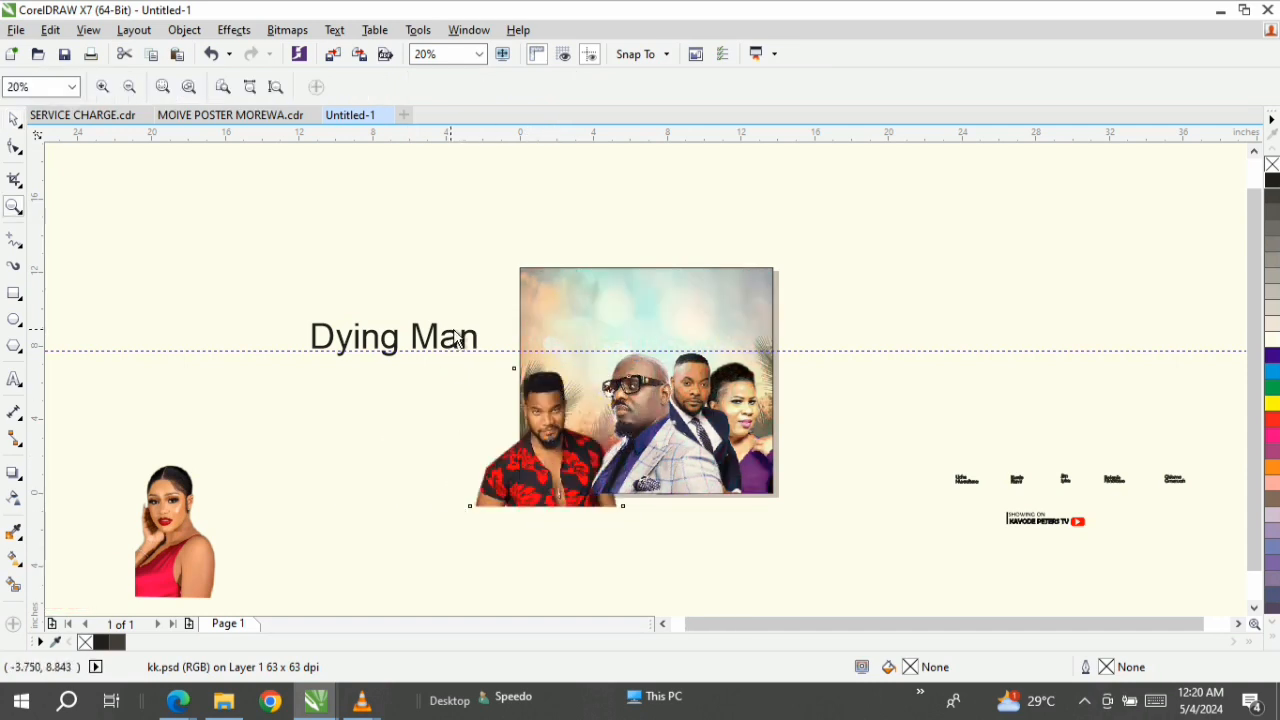
drag(455, 331, 851, 514)
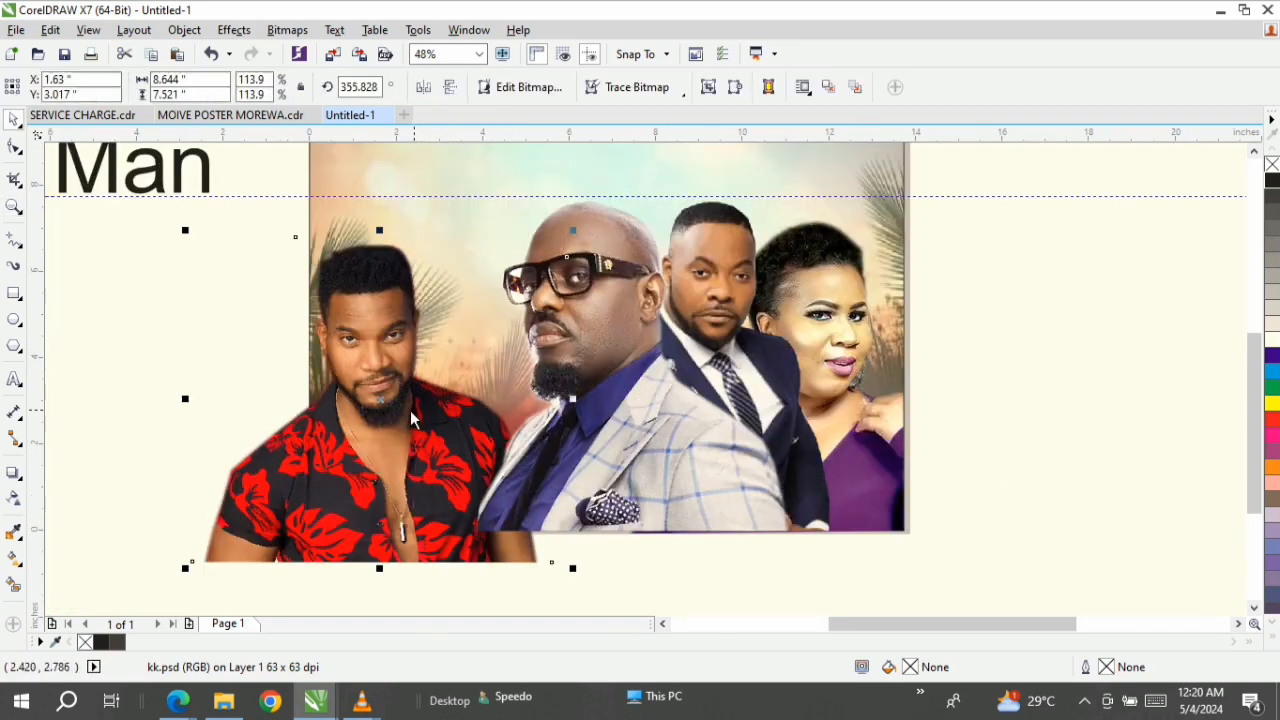
Step: Shift the man in the floral shirt up and right, beside the man in glasses, with his lower edge on the poster's lower edge
drag(412, 420, 477, 373)
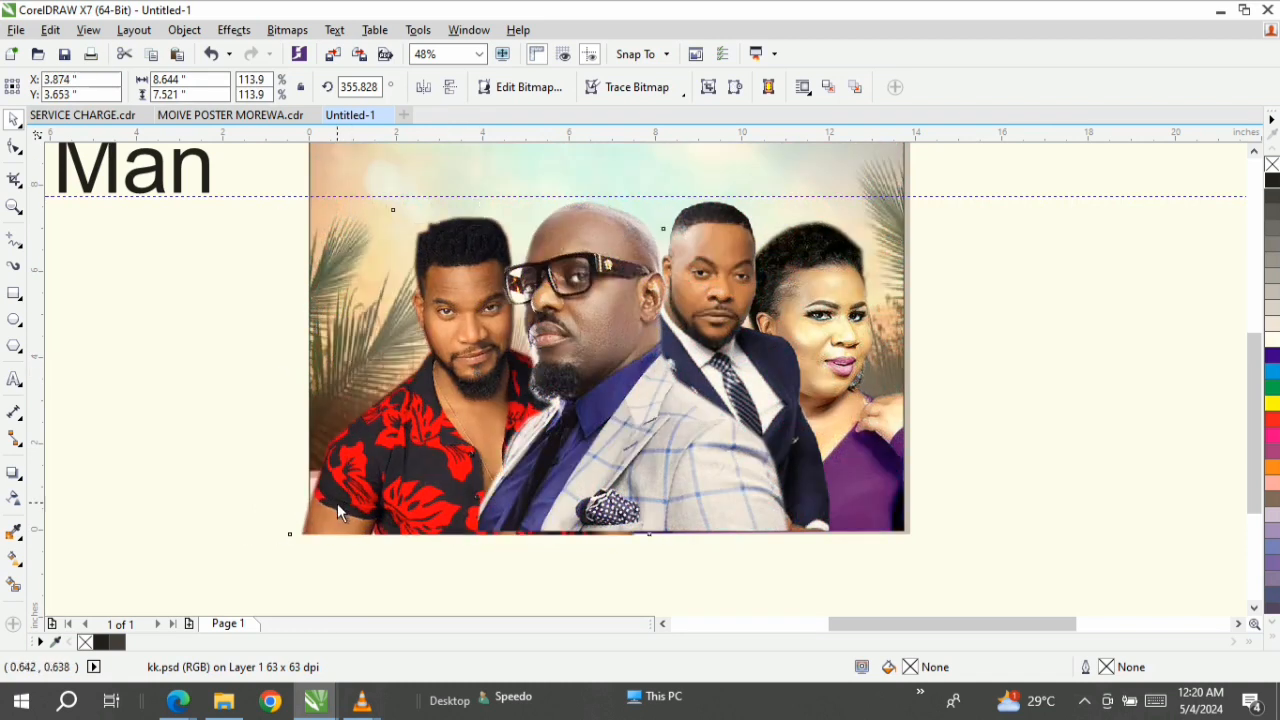
drag(337, 503, 374, 503)
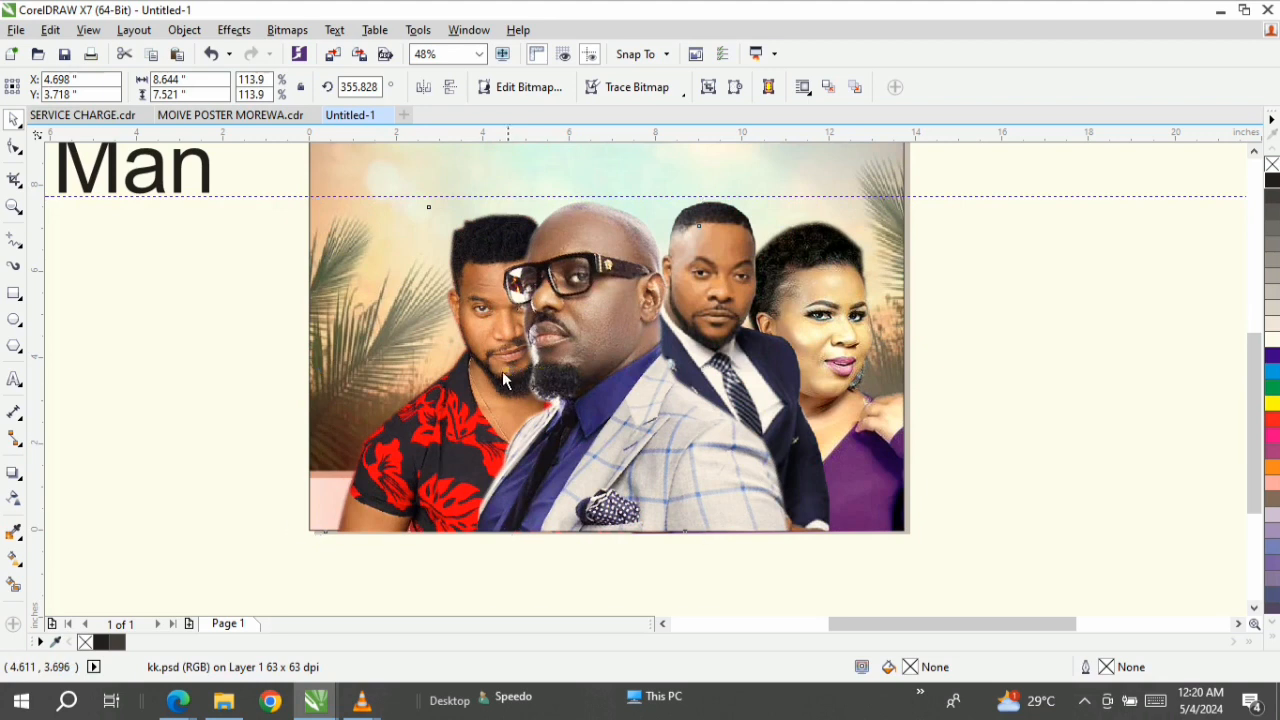
drag(502, 371, 464, 369)
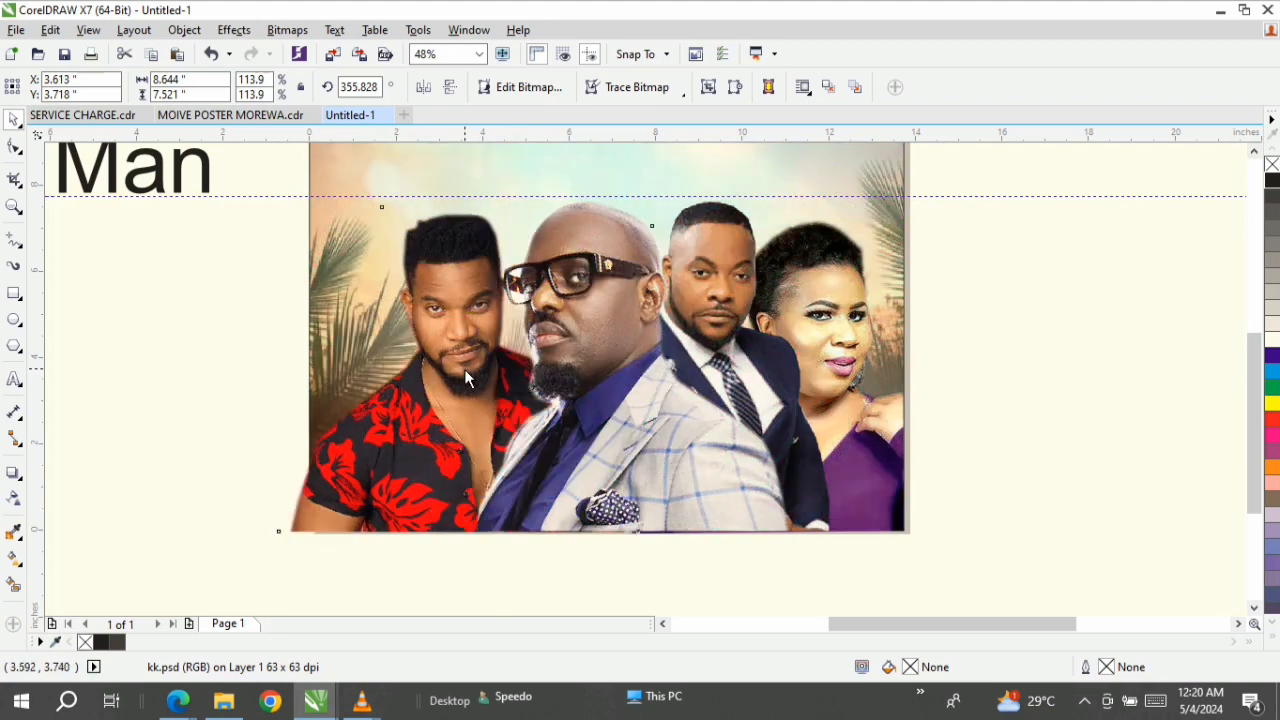
drag(464, 369, 468, 369)
Step: Move the cut-out of the woman in the red dress onto the poster's left side, behind the man in the floral shirt
key(z)
key(F4)
key(space)
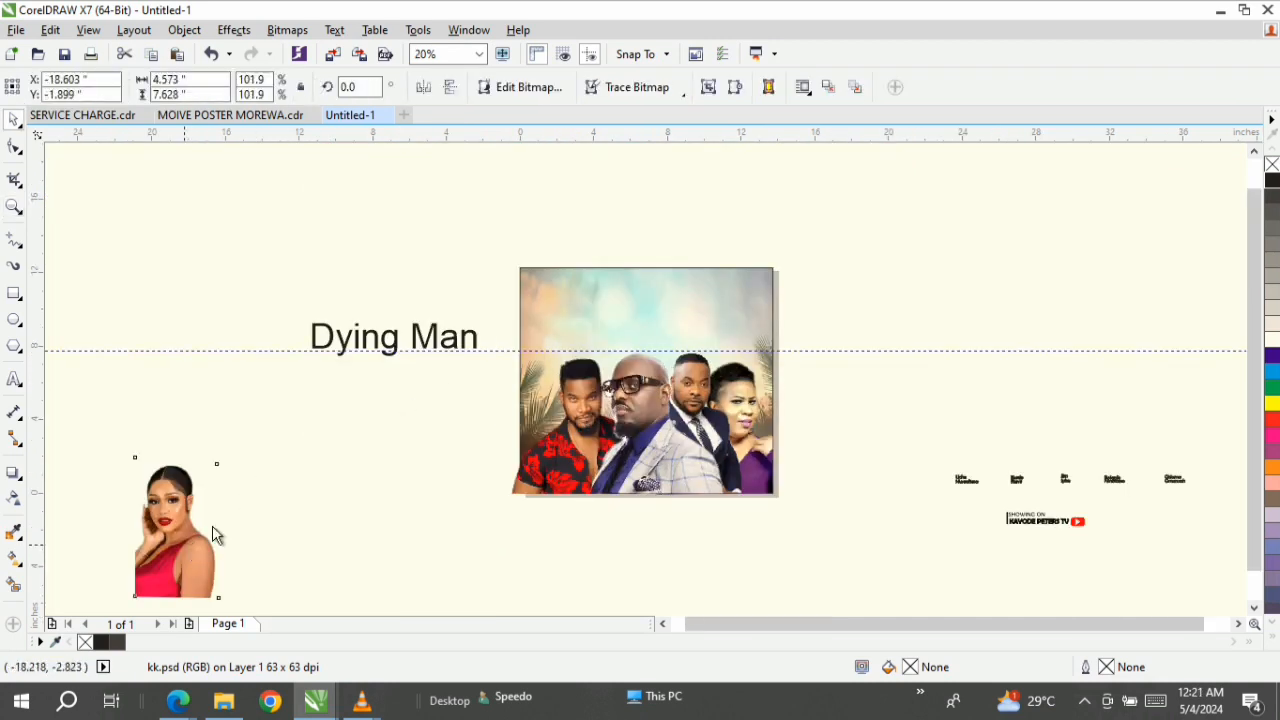
drag(210, 540, 835, 536)
key(space)
key(space)
drag(241, 399, 347, 352)
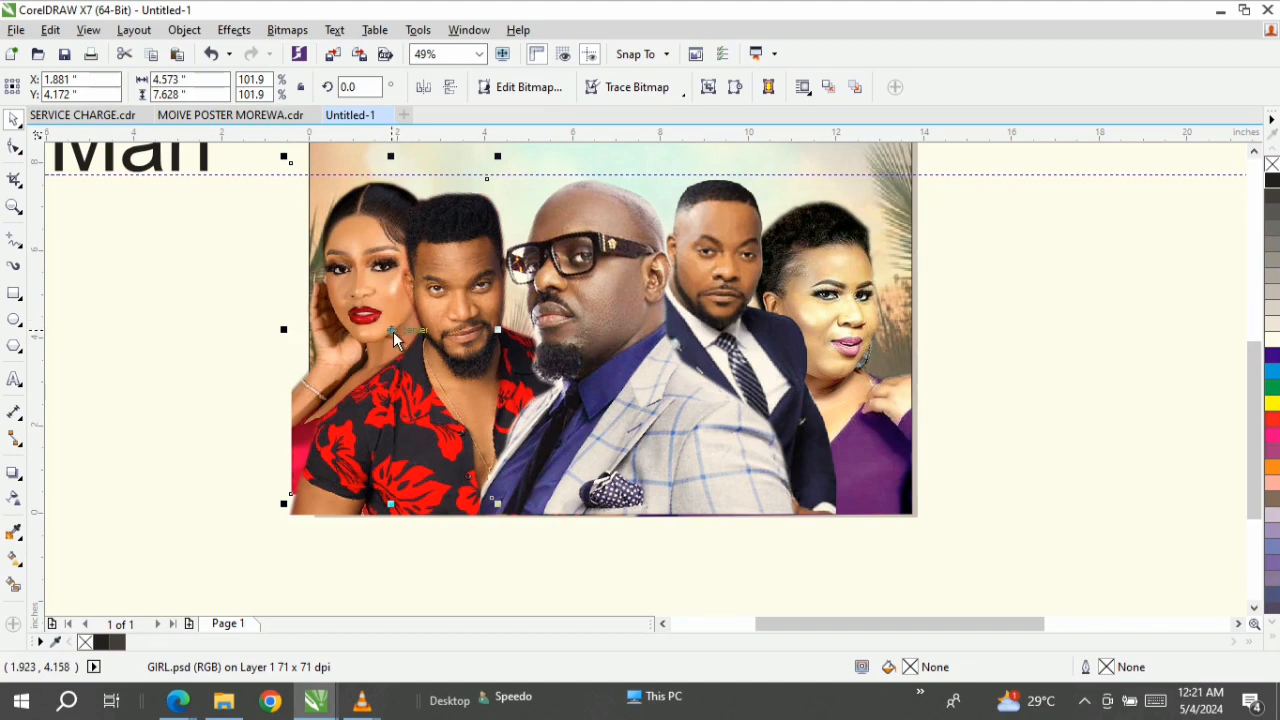
Step: Shift the man in glasses slightly to the right and the man in the floral shirt about 0.5 in to the right
click(447, 350)
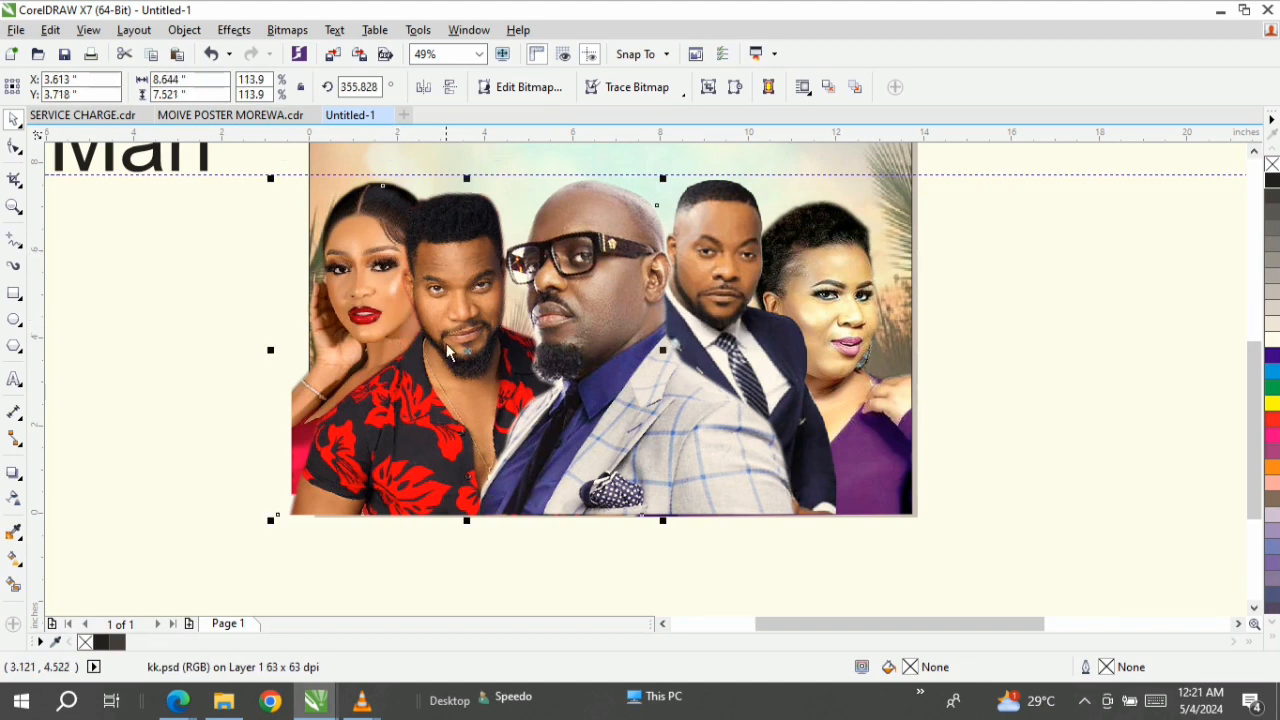
click(563, 481)
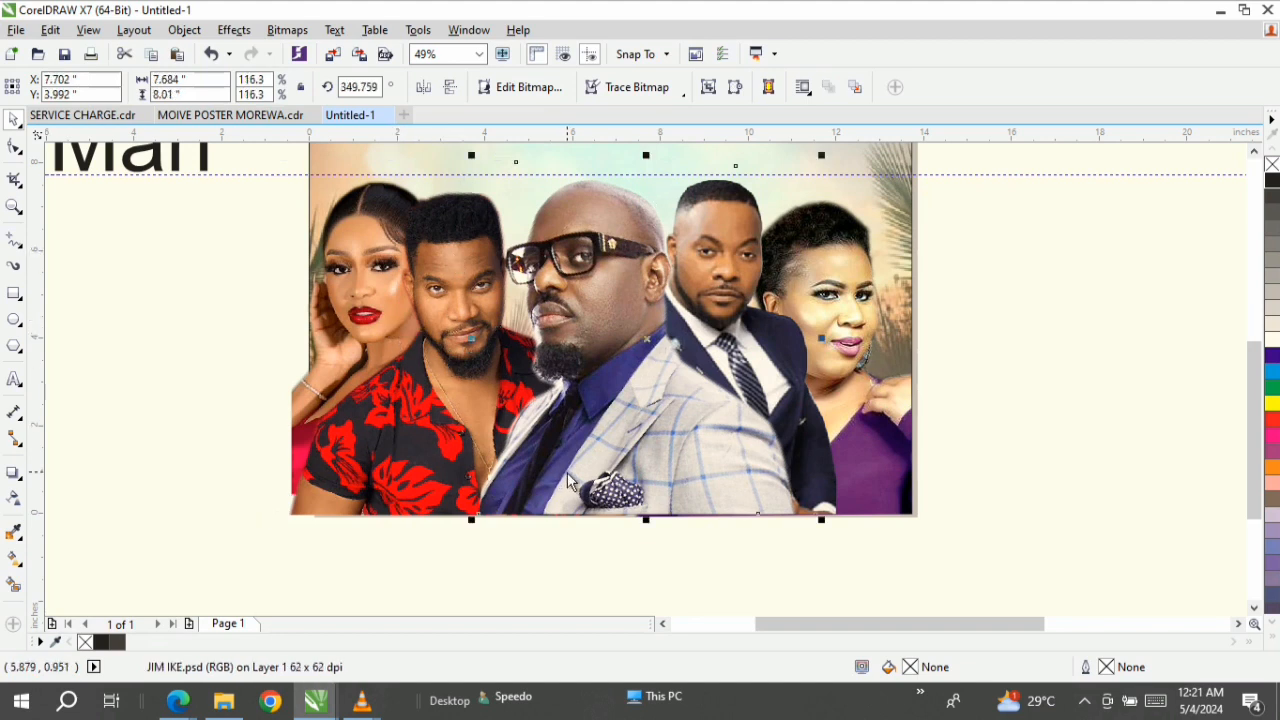
drag(597, 469, 603, 469)
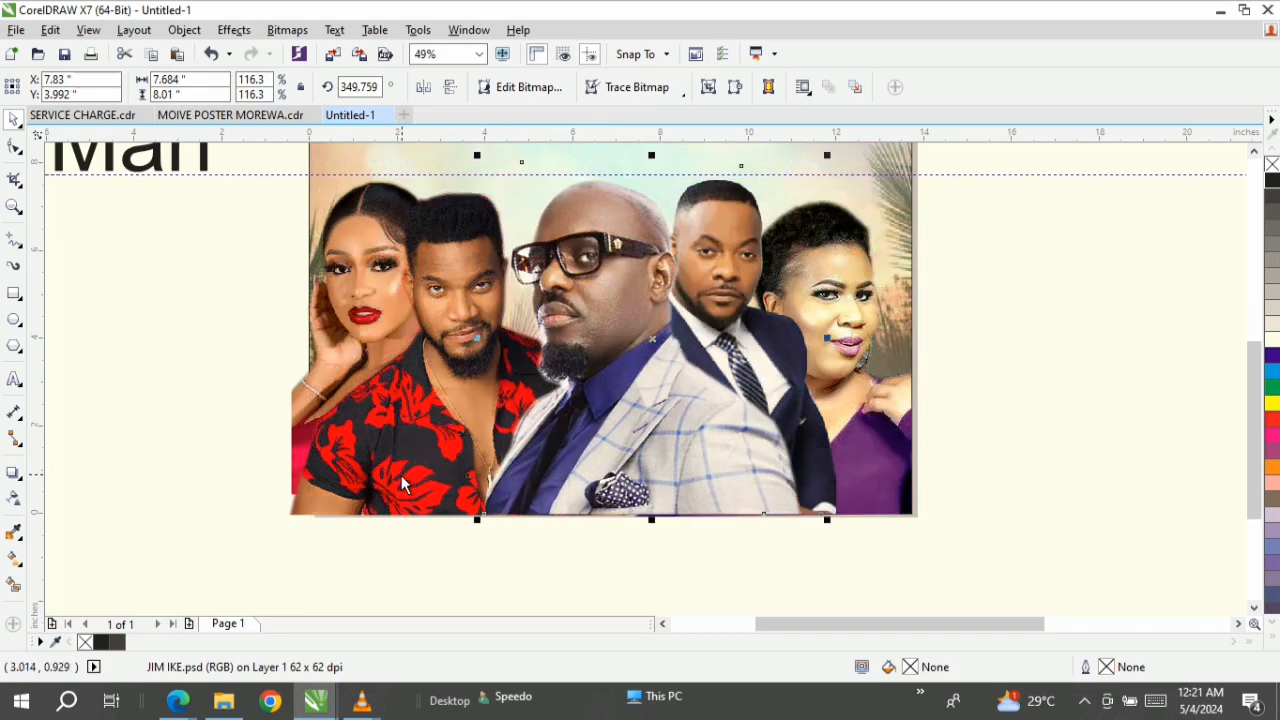
click(371, 476)
drag(352, 474, 398, 470)
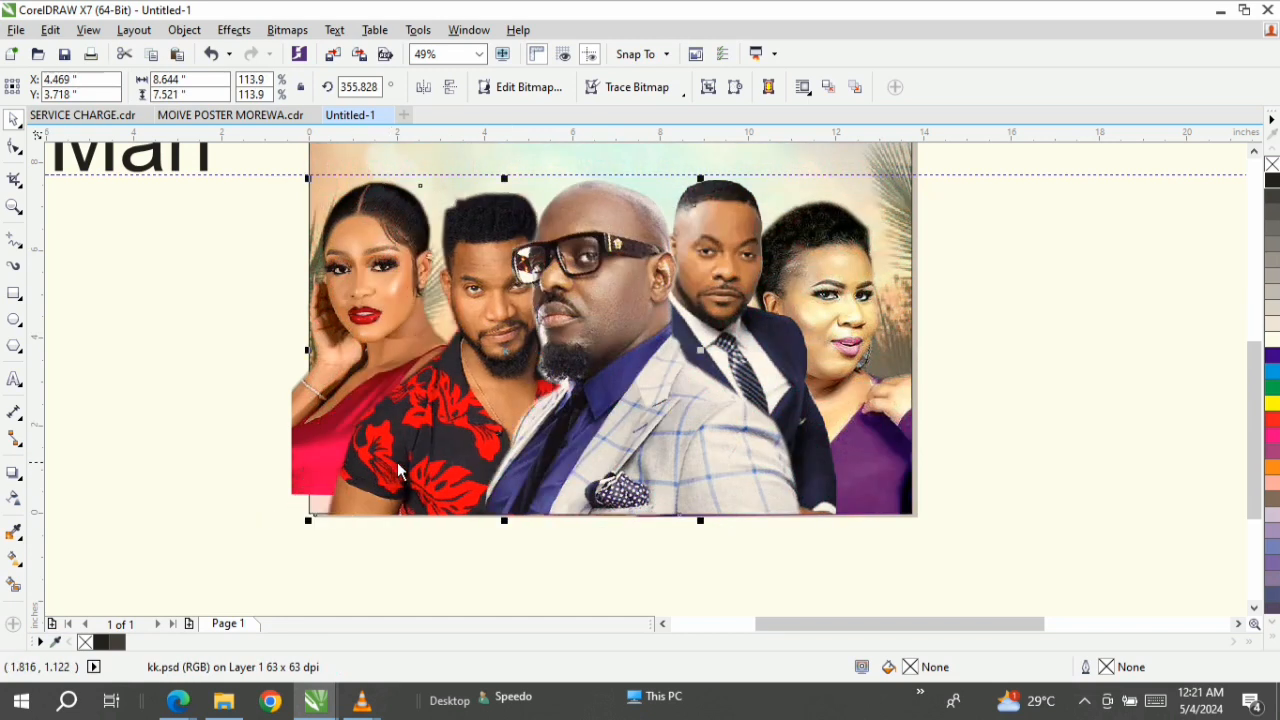
drag(500, 343, 490, 357)
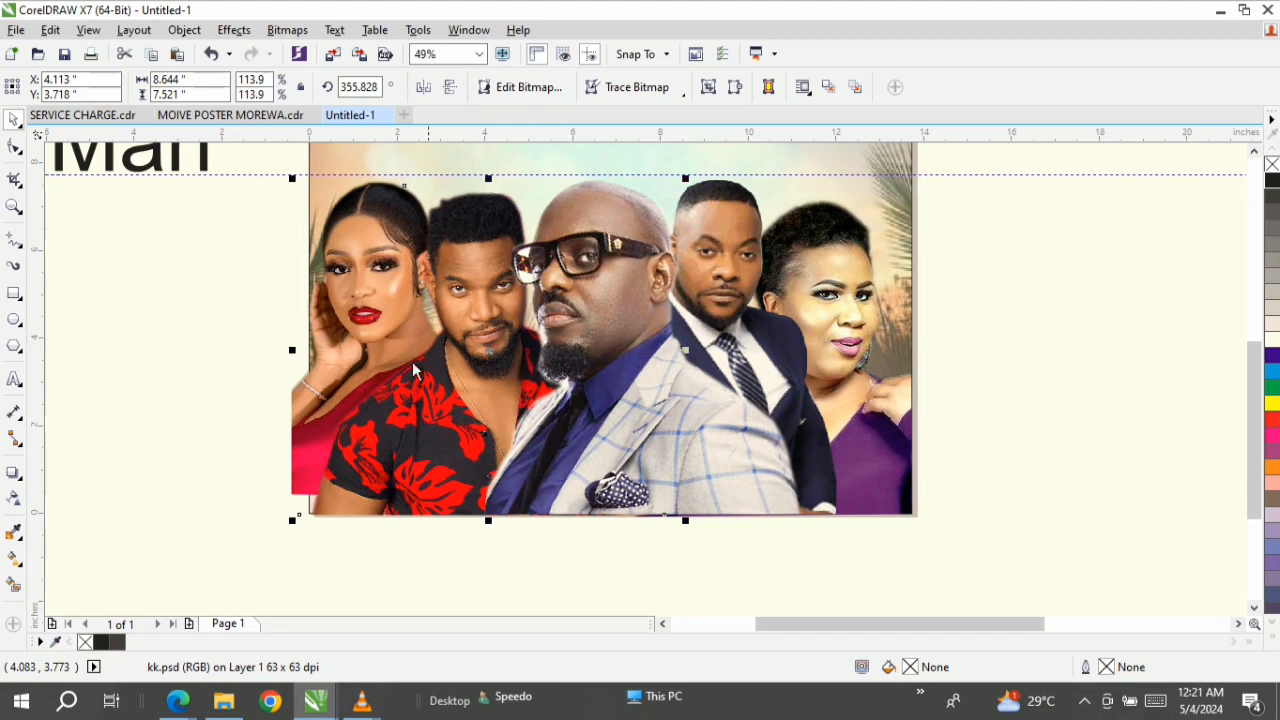
Step: Lower the woman in the red dress to the poster's lower edge and enlarge her cut-out to about 4.66 by 7.78 in
click(350, 275)
drag(307, 397, 320, 428)
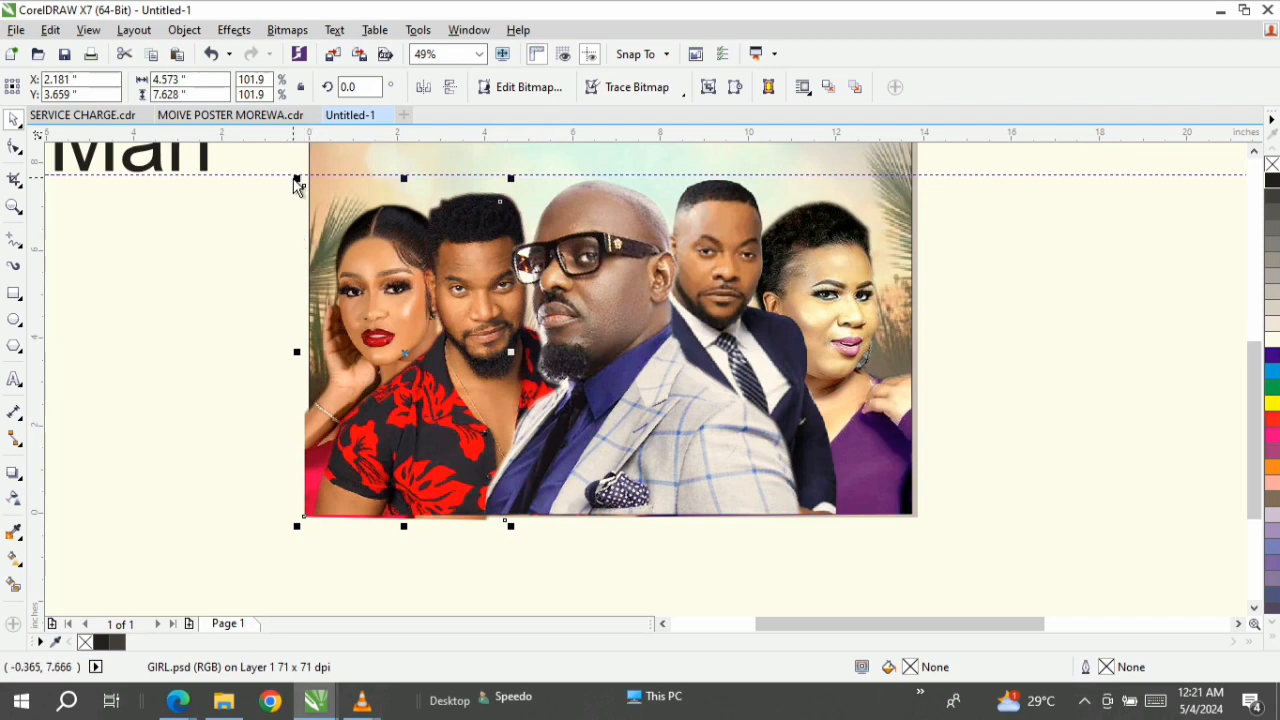
drag(514, 182, 517, 171)
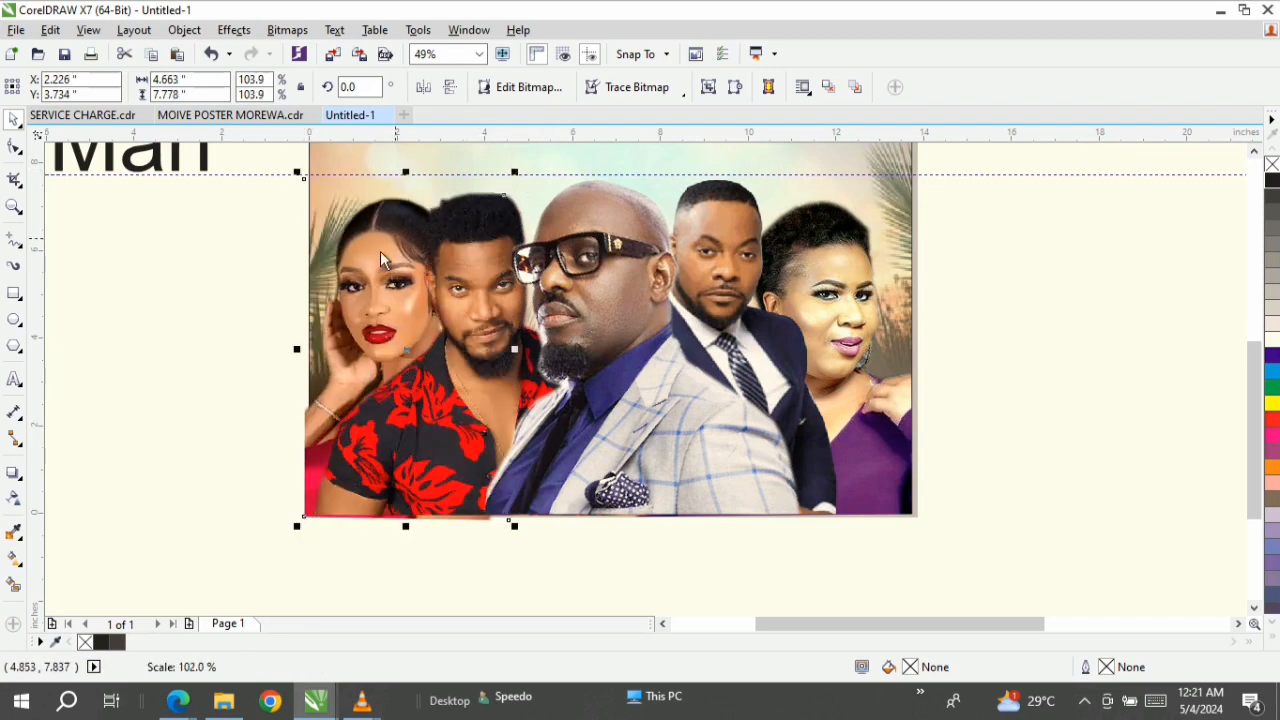
drag(409, 352, 400, 343)
click(190, 299)
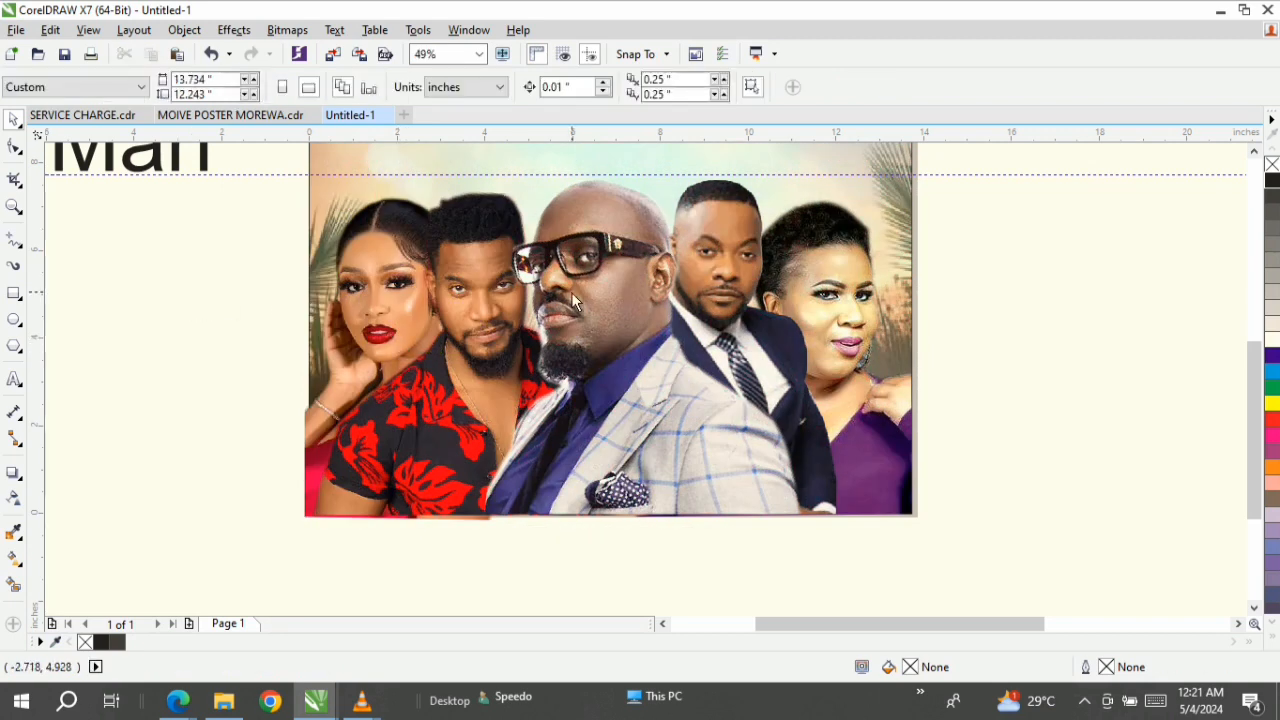
Step: Scale the cut-out of the man in glasses down proportionally to about 7.45 by 7.76 in, keeping its lower edge in place
key(z)
key(space)
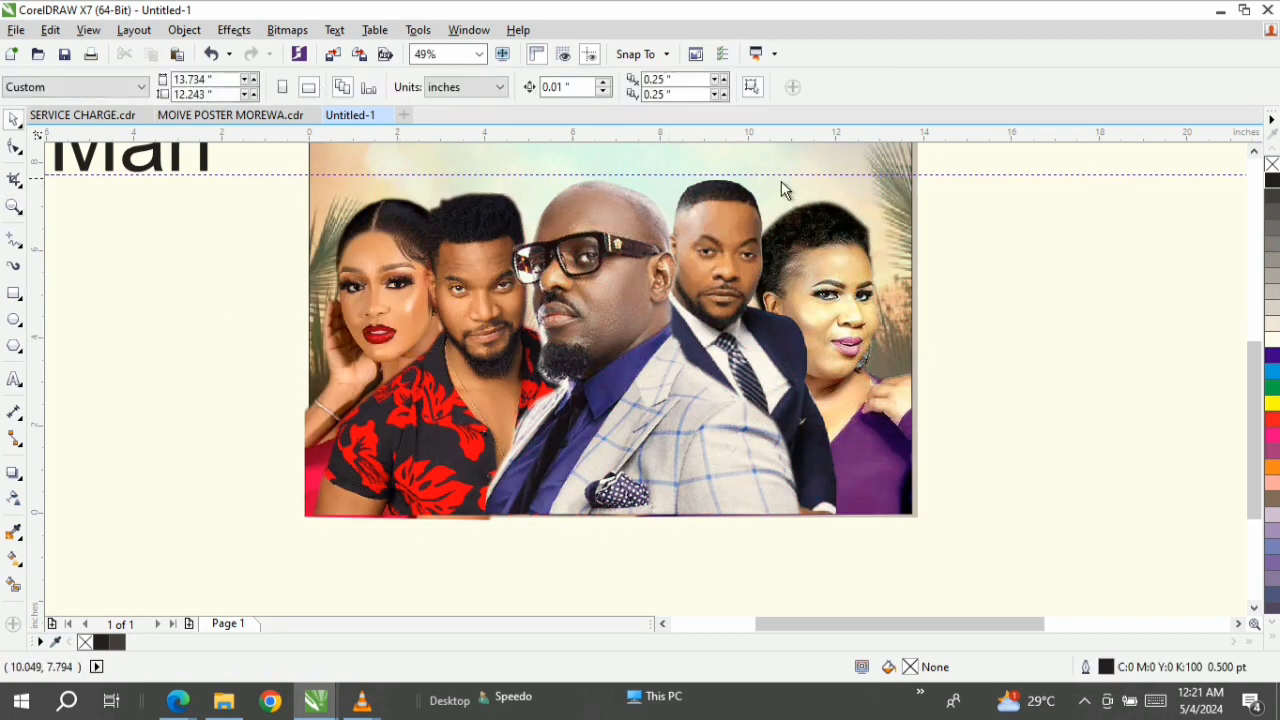
click(831, 222)
click(855, 224)
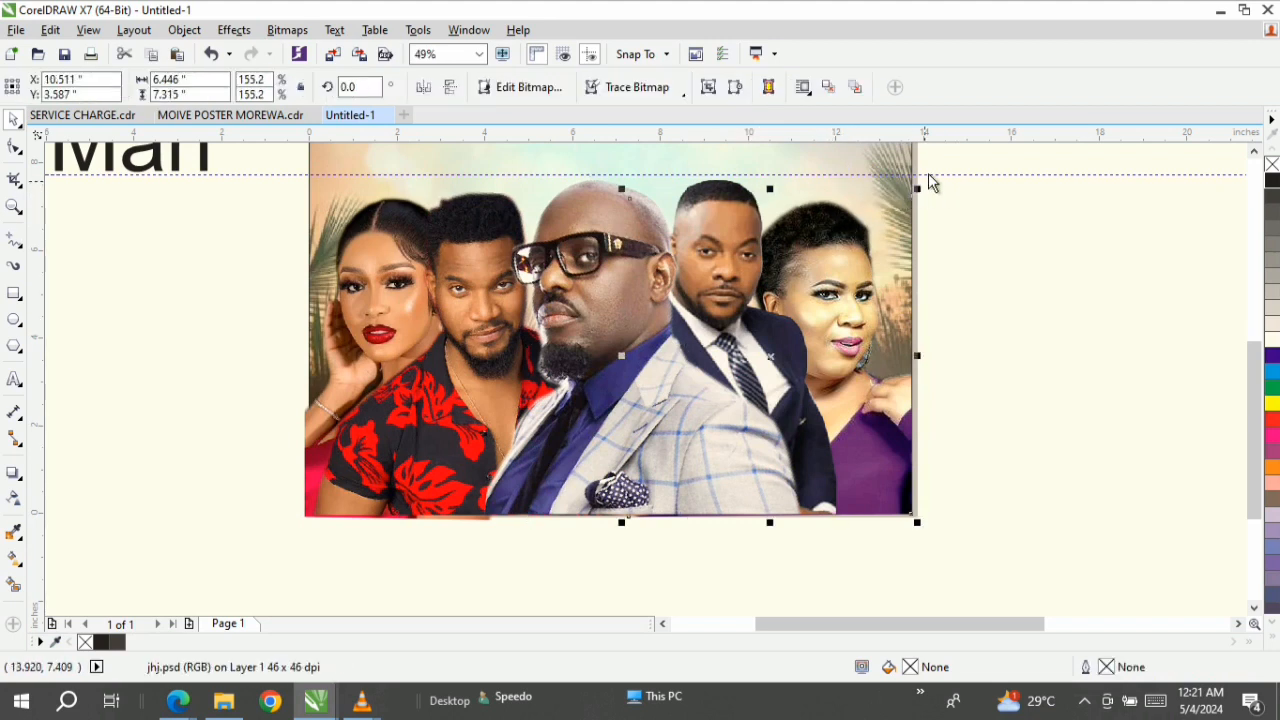
click(618, 268)
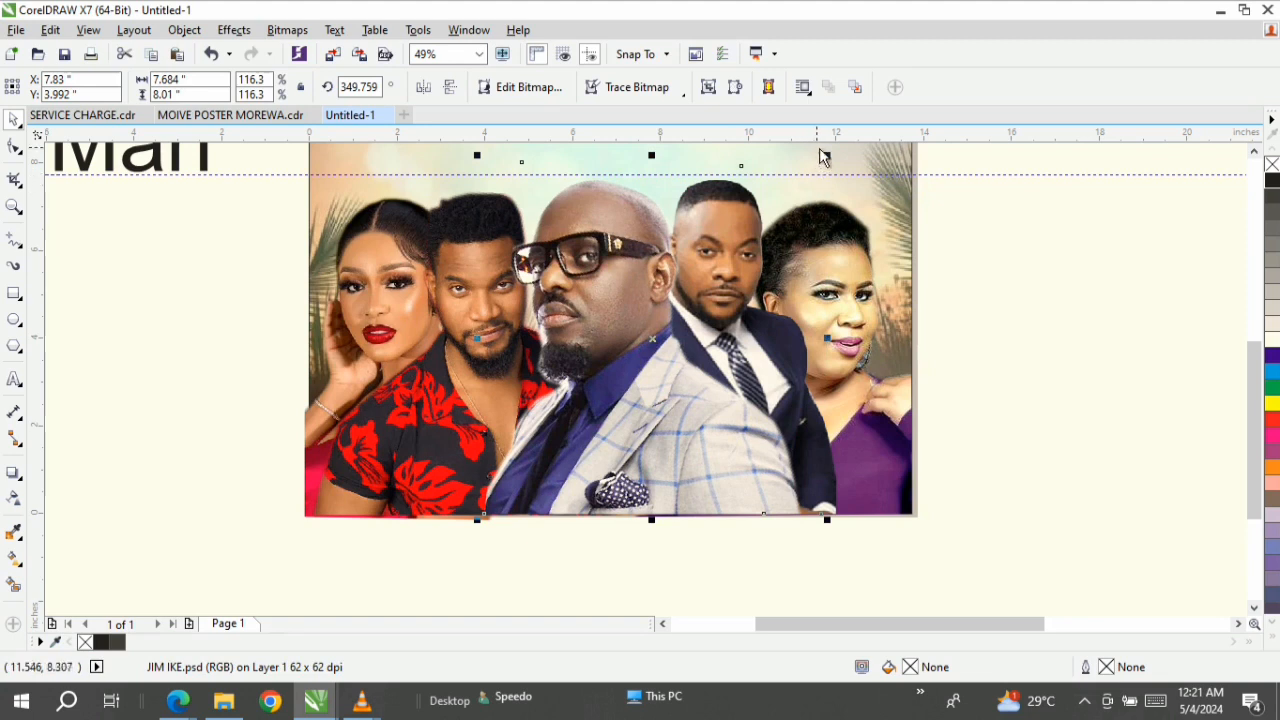
drag(828, 159, 826, 180)
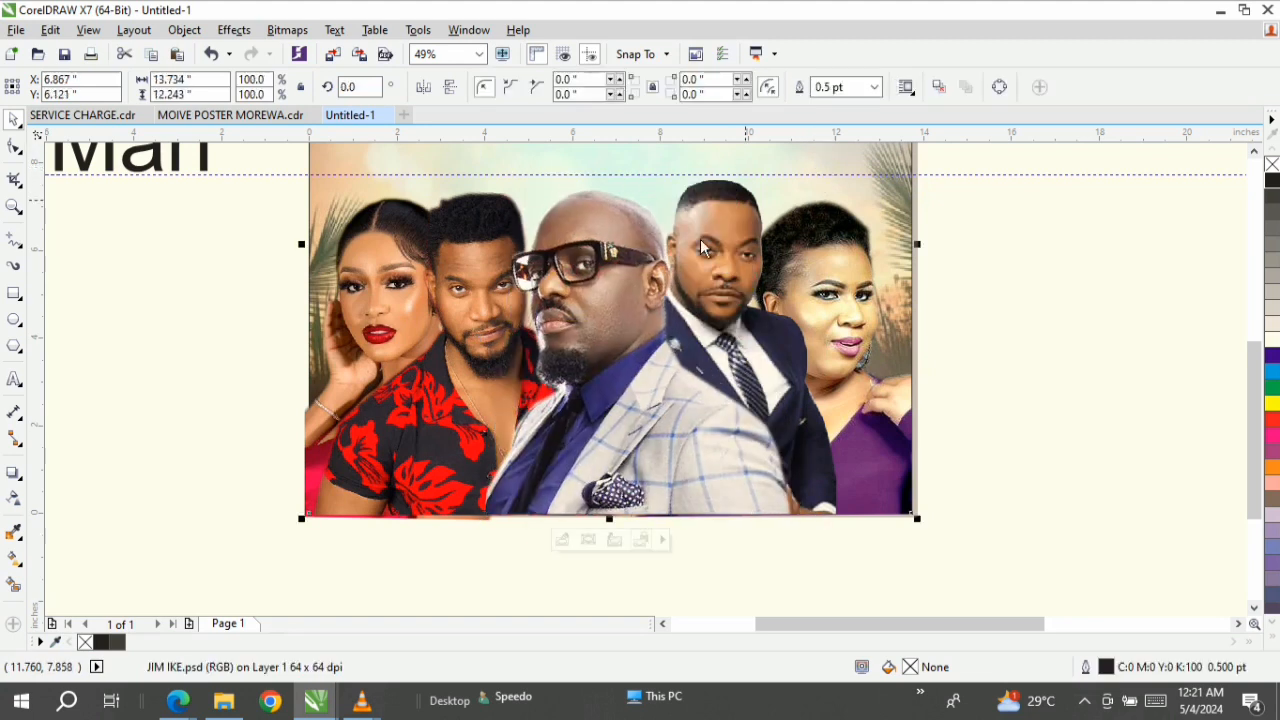
Step: Lower the horizontal guideline to about 7.32 in, level with the top of the head of the man in glasses
click(672, 175)
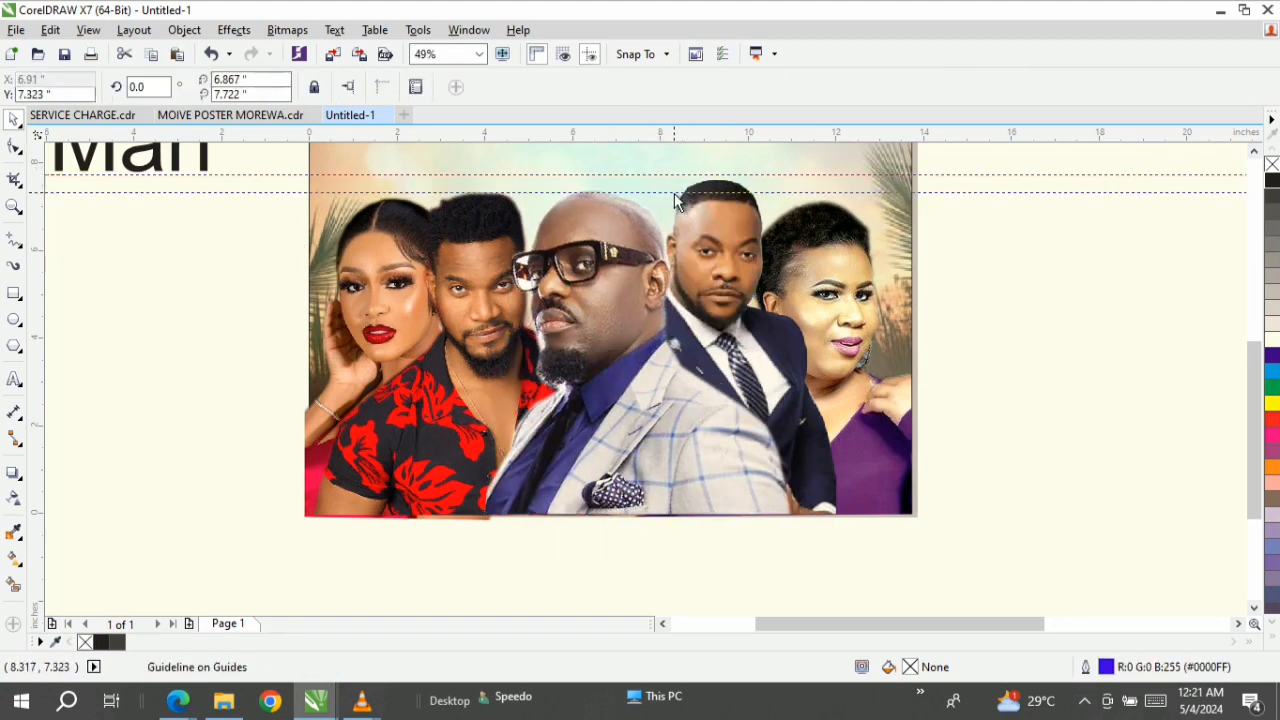
drag(674, 175, 675, 191)
click(671, 238)
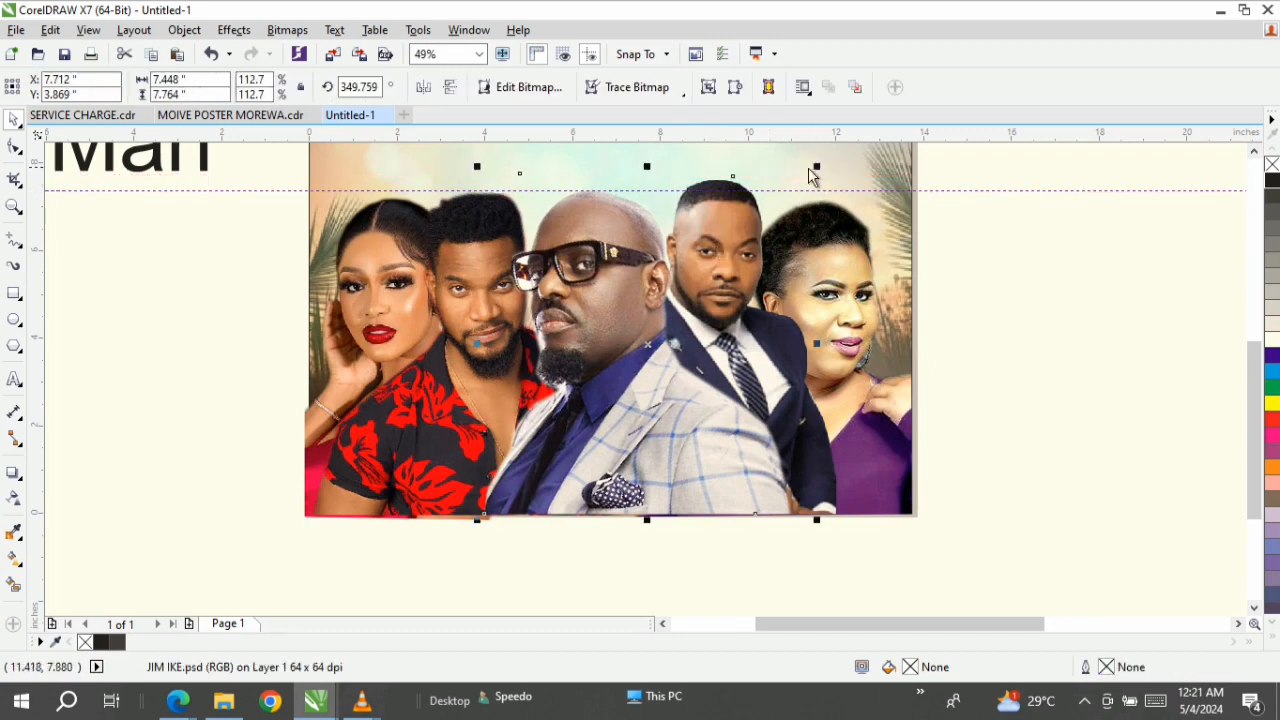
Step: Scale the cut-out of the man in the dark suit down to about 6.70 by 7.46 in, level with the guideline
click(811, 187)
mouse_move(817, 168)
mouse_down()
mouse_move(811, 187)
mouse_move(846, 176)
mouse_move(836, 180)
mouse_up()
key(ctrl+z)
click(792, 341)
click(823, 345)
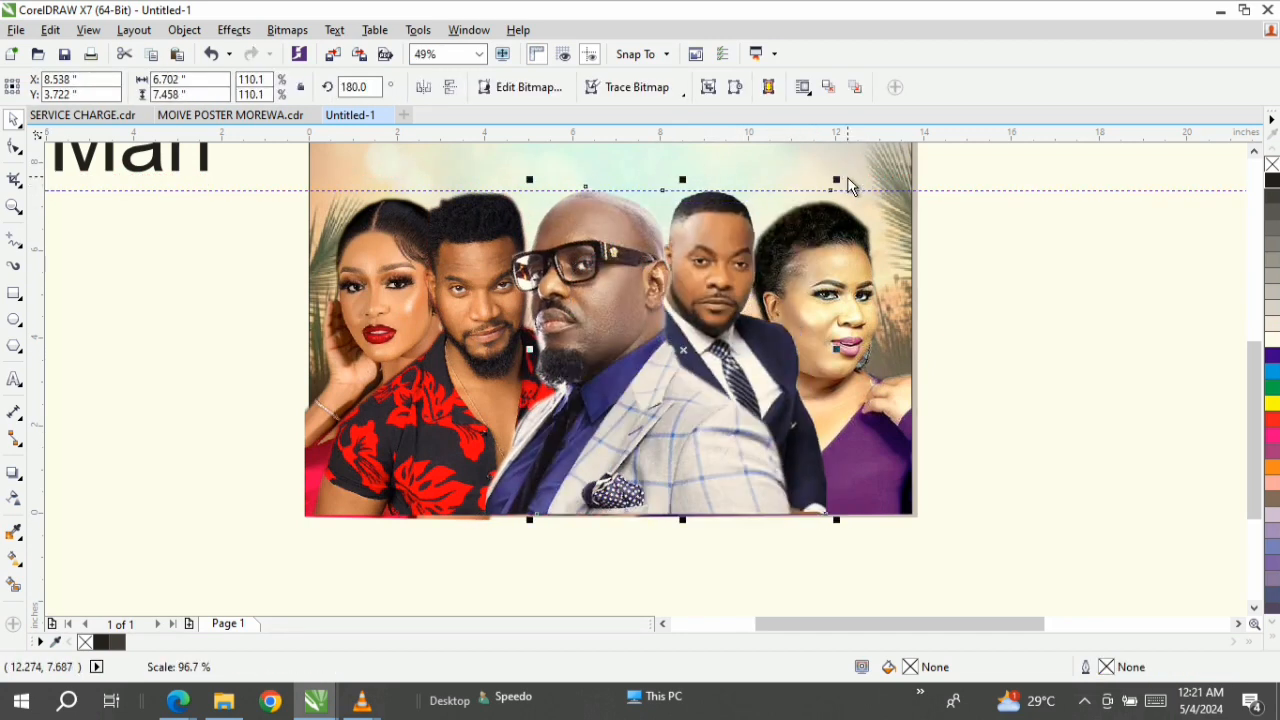
Step: Enlarge the cut-out of the woman in the red dress to about 4.73 by 7.89 in, with her head near the guideline
click(463, 247)
click(345, 253)
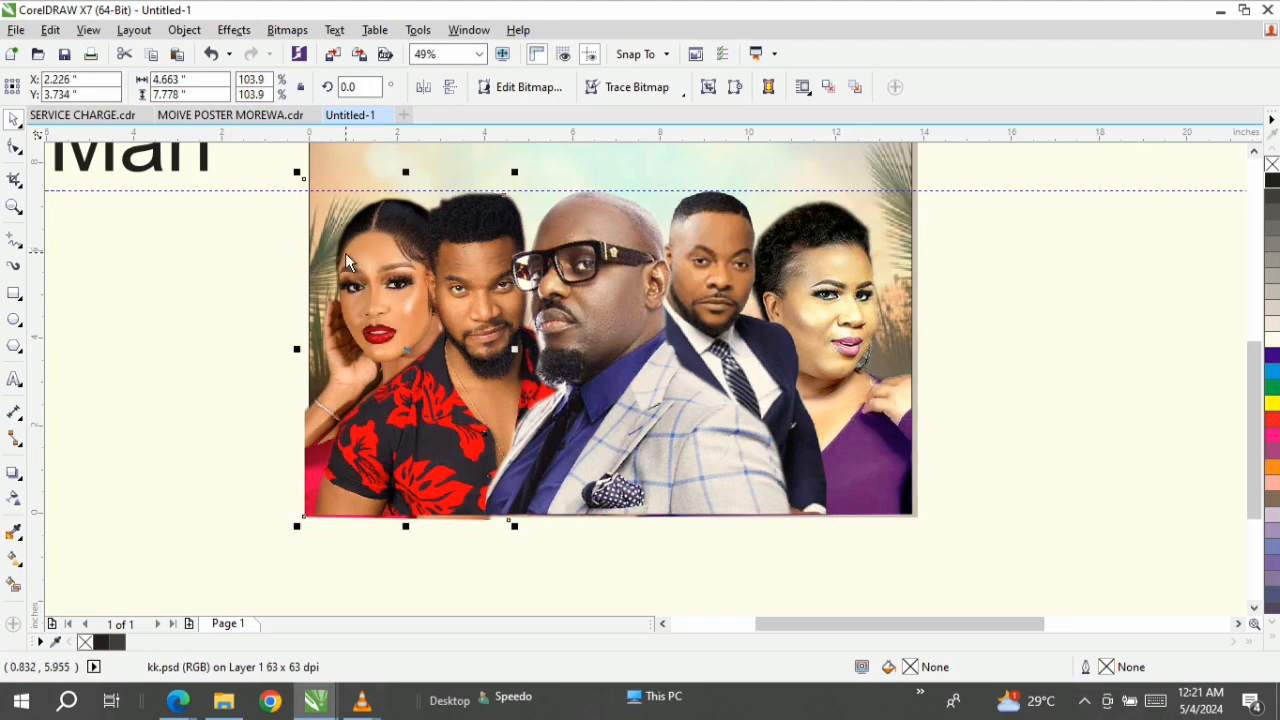
click(345, 253)
click(346, 215)
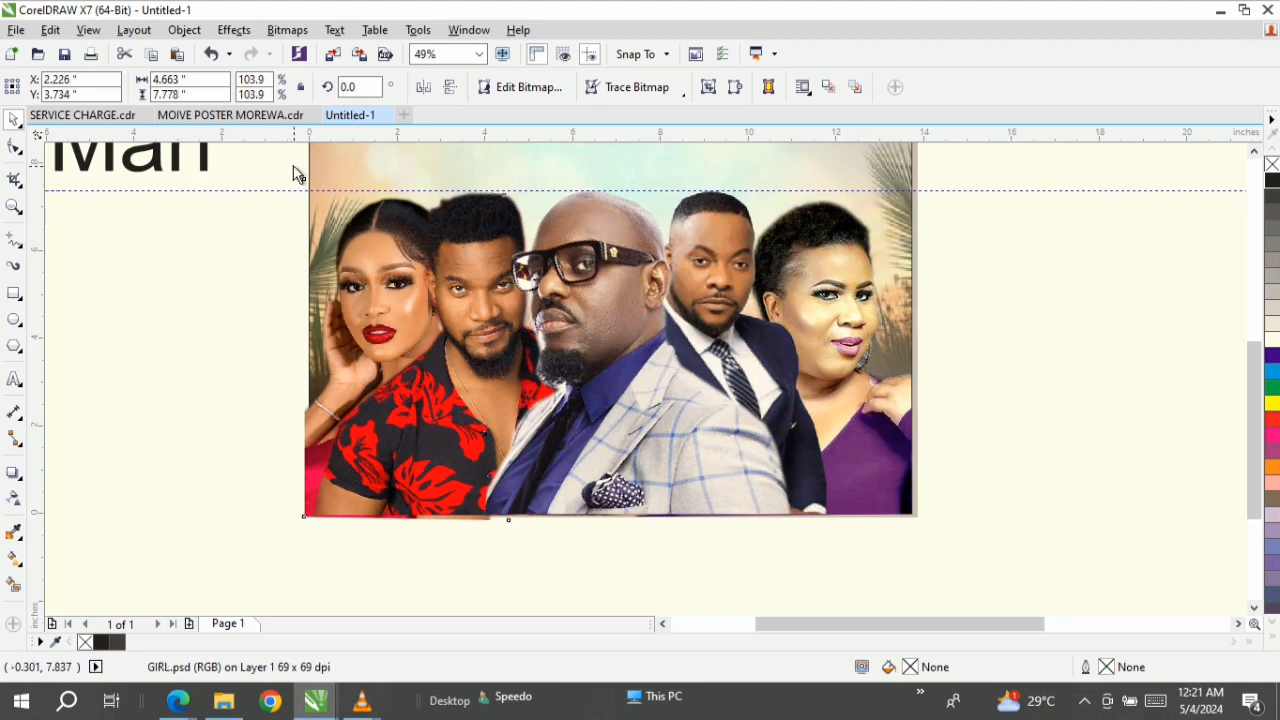
scroll(285, 165, up, 2)
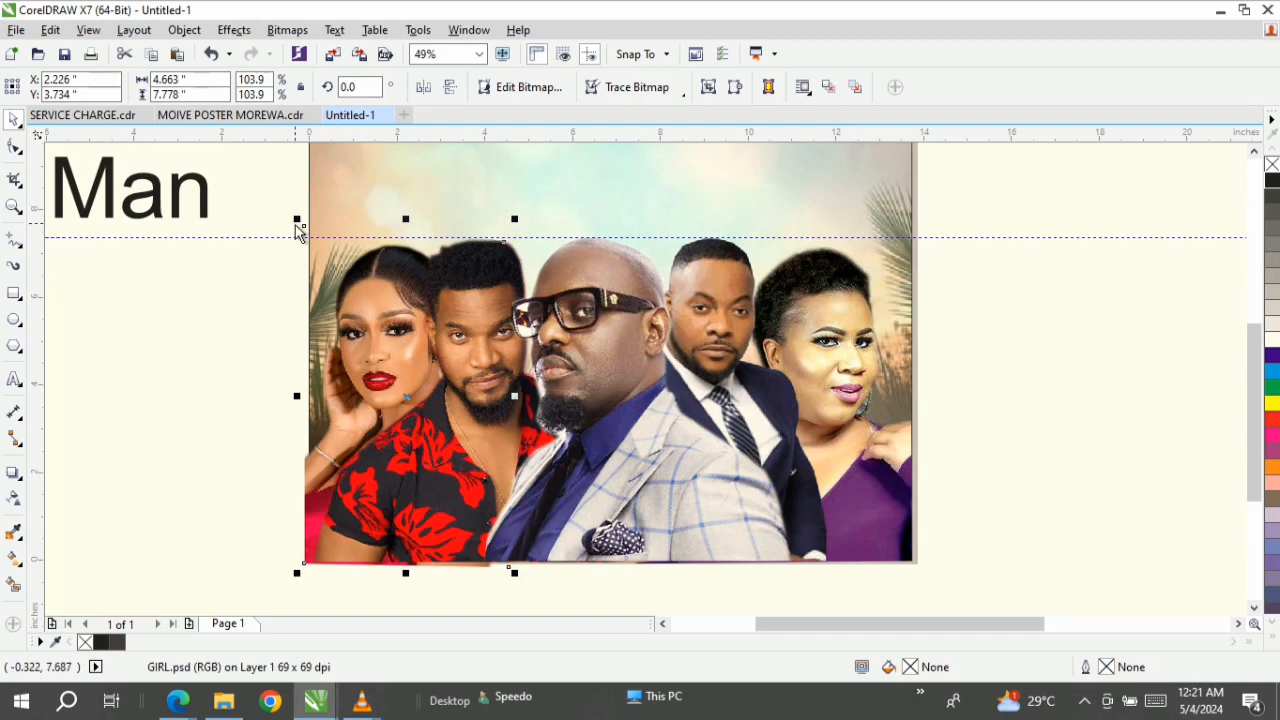
click(285, 380)
click(303, 447)
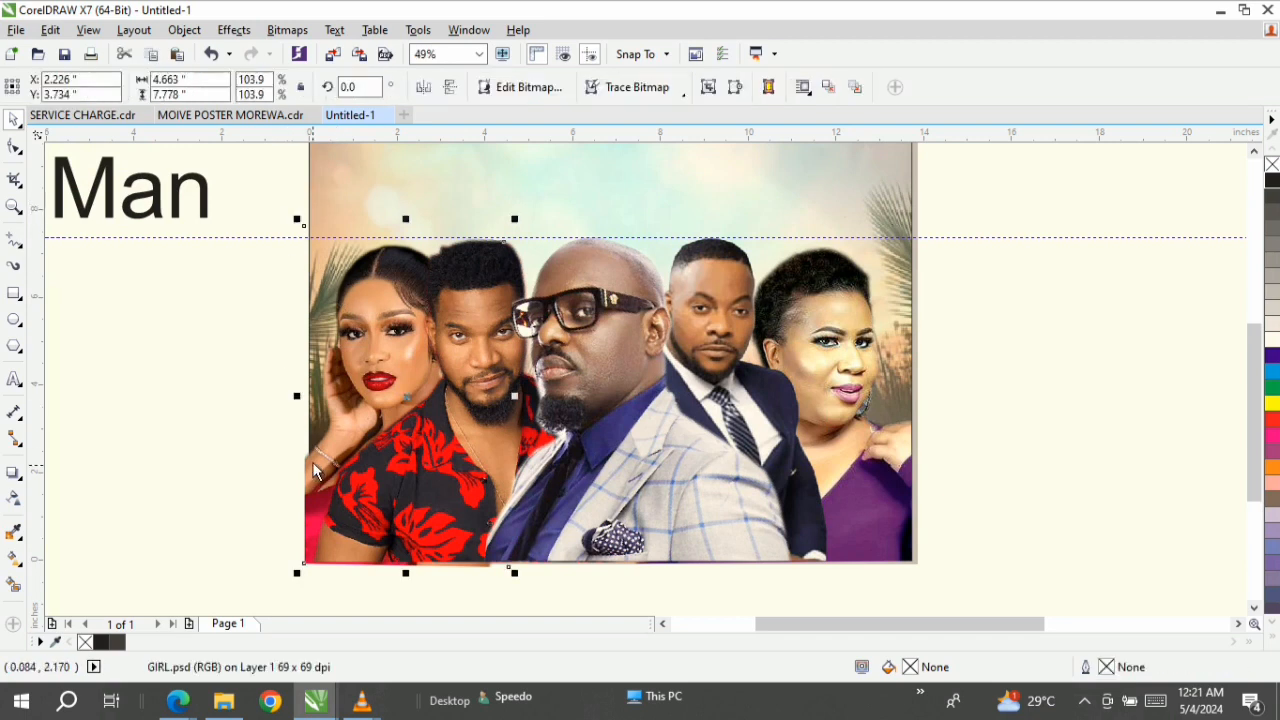
drag(300, 228, 288, 211)
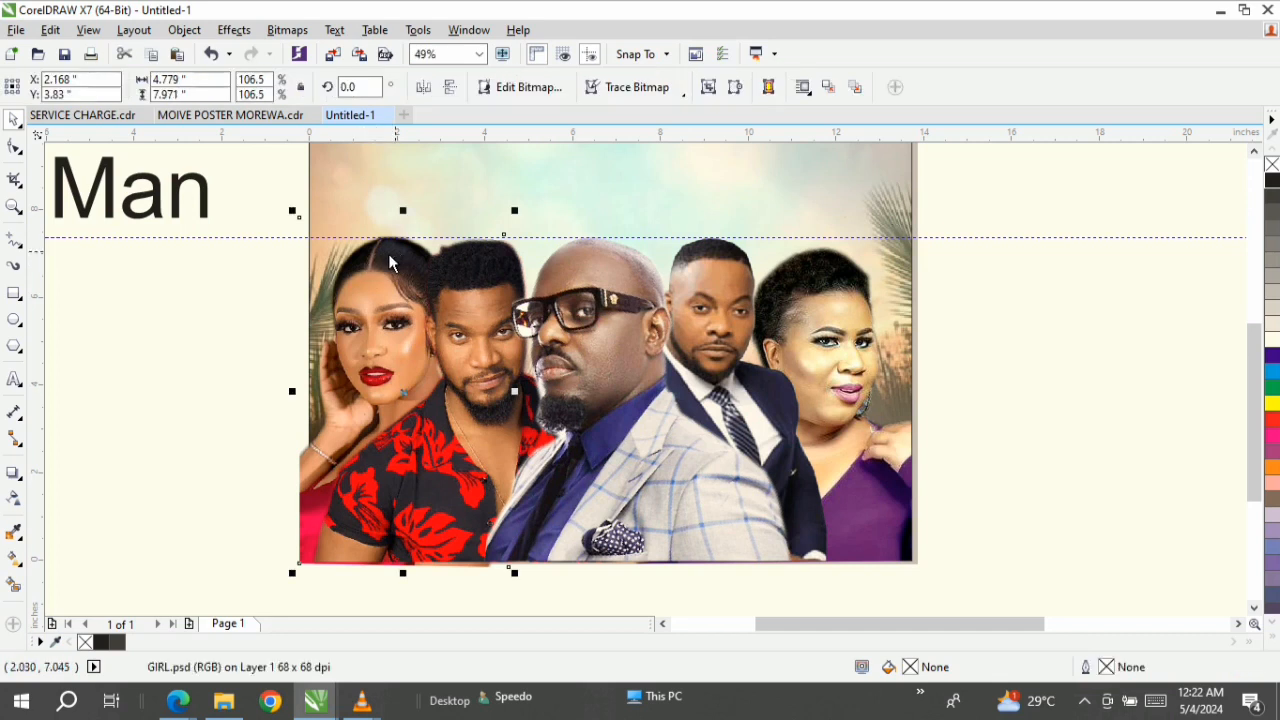
mouse_move(298, 213)
mouse_down()
mouse_move(300, 229)
mouse_move(293, 215)
mouse_up()
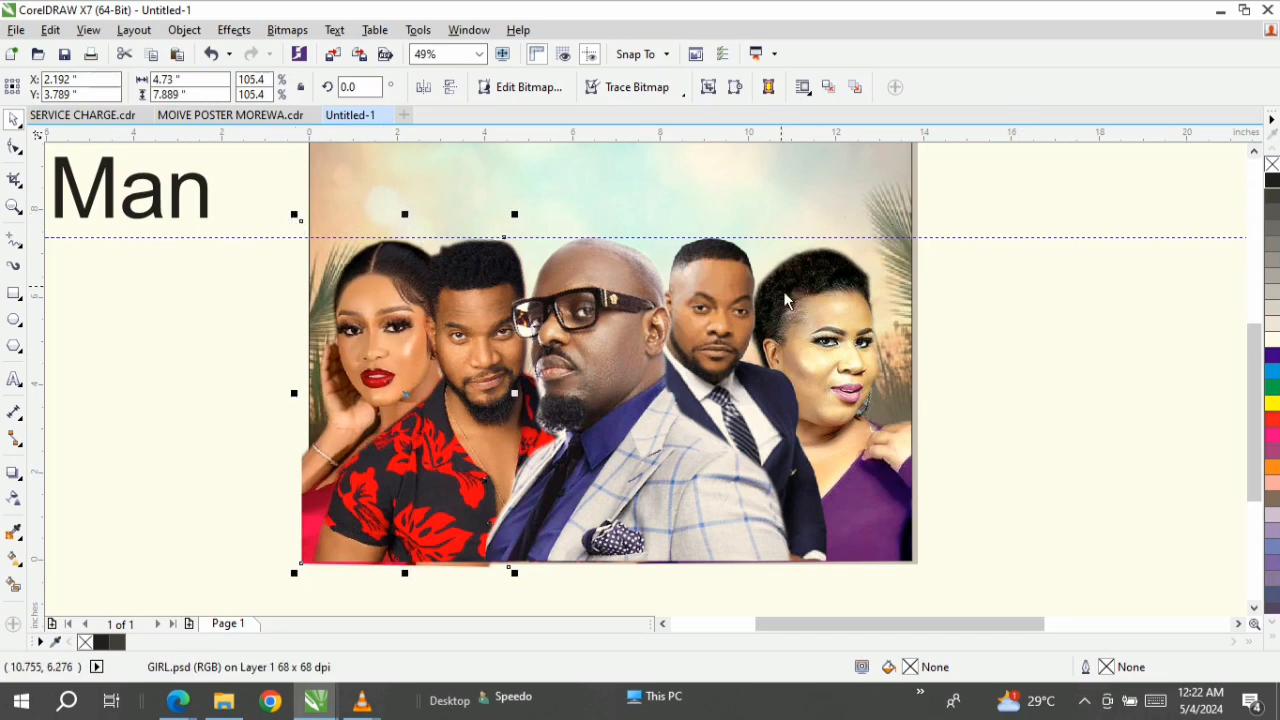
Step: Enlarge the cut-out of the woman in purple proportionally to about 6.59 by 7.48 in
click(822, 317)
click(838, 339)
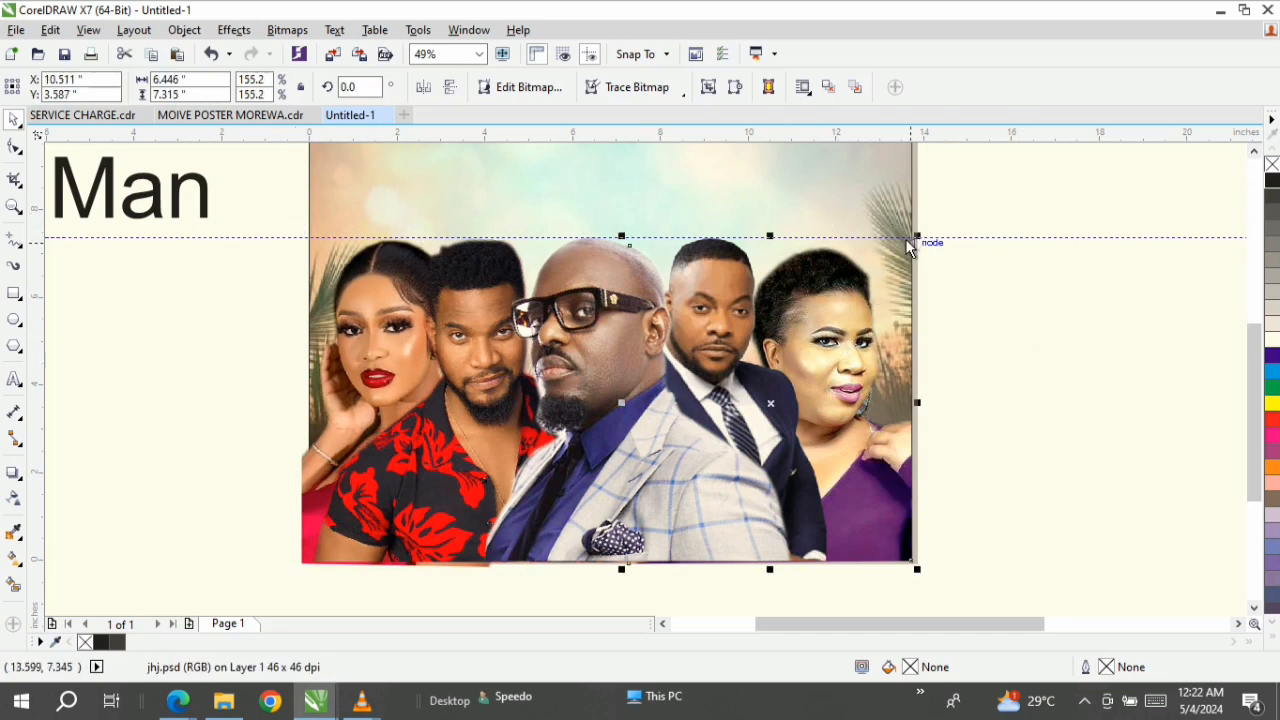
drag(916, 238, 924, 231)
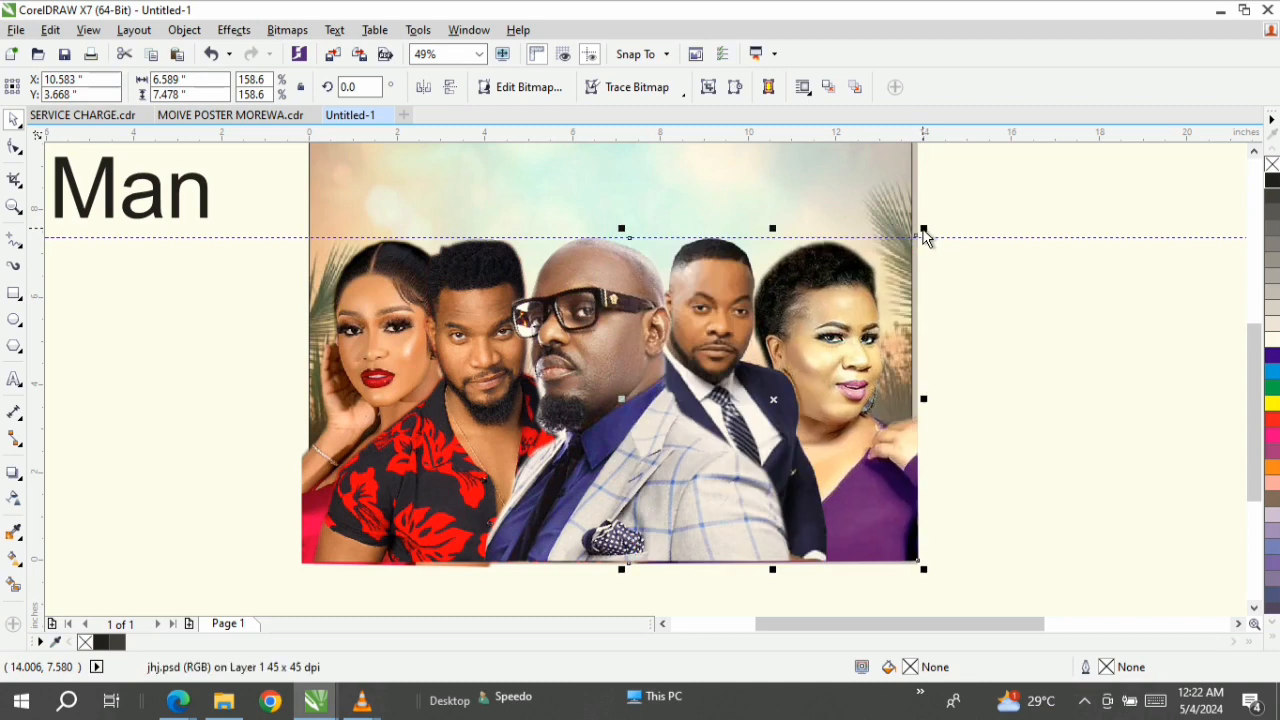
Step: Trim the outer sides of both women's cut-outs to the poster's edges, and the lower edge of the woman in red as well
click(17, 151)
click(15, 148)
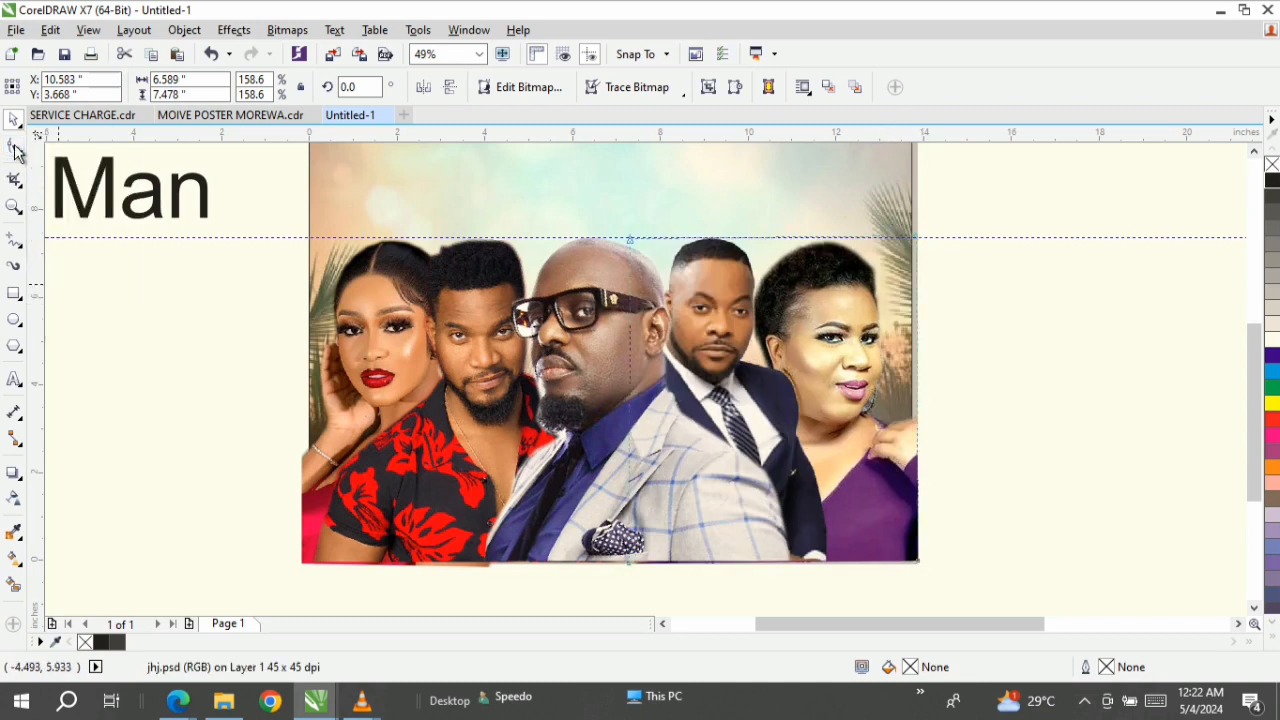
drag(918, 456, 910, 457)
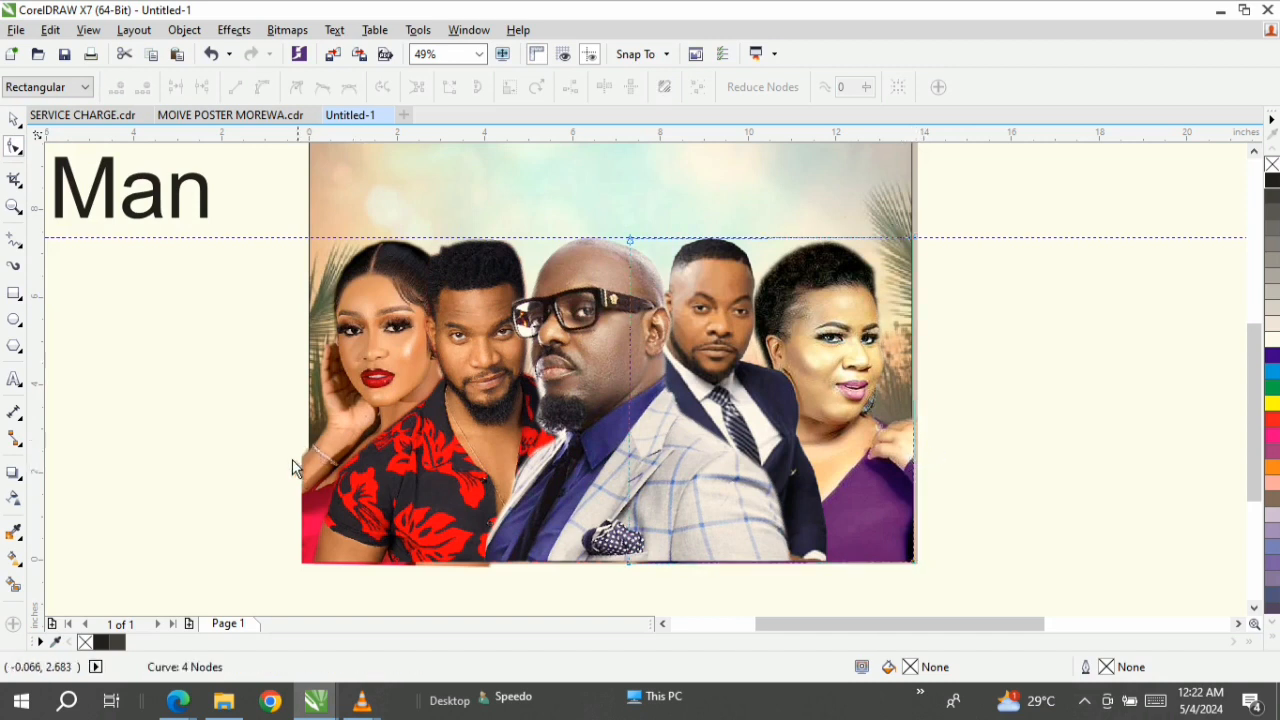
drag(292, 460, 299, 473)
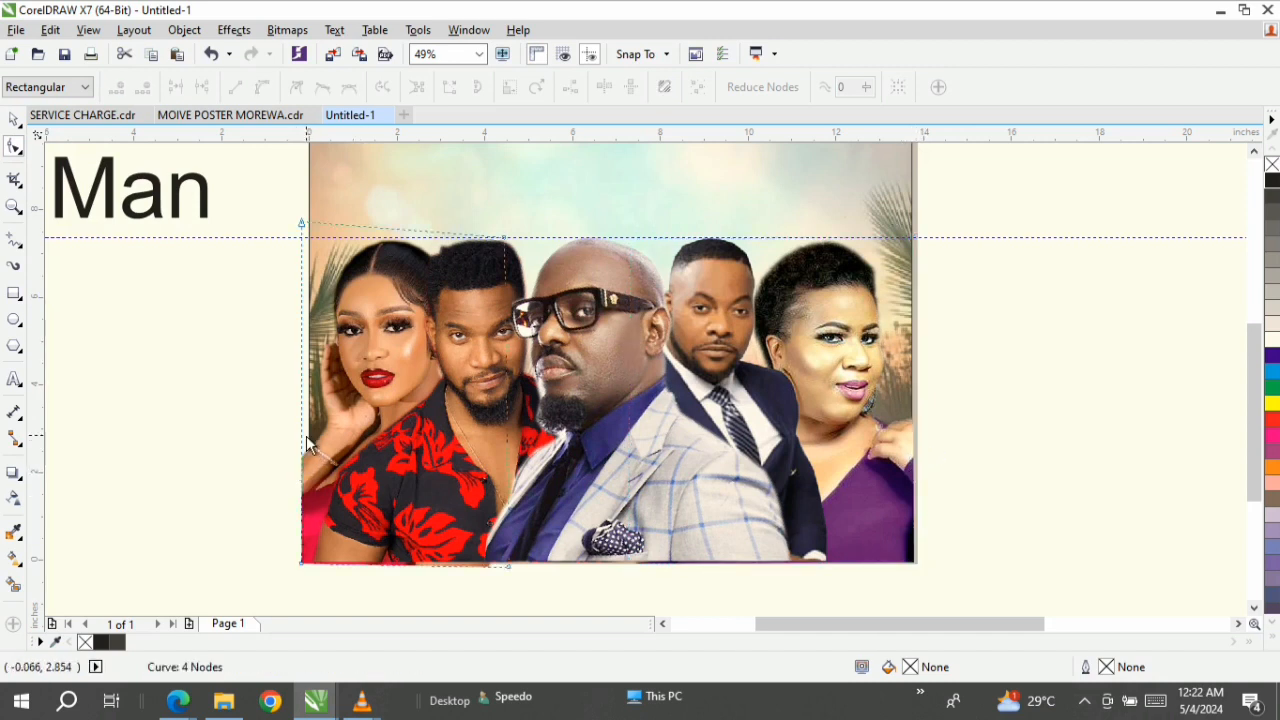
drag(301, 432, 308, 427)
drag(368, 561, 366, 562)
Step: Align the lower edge of the man in glasses with that of the woman in purple
click(611, 509)
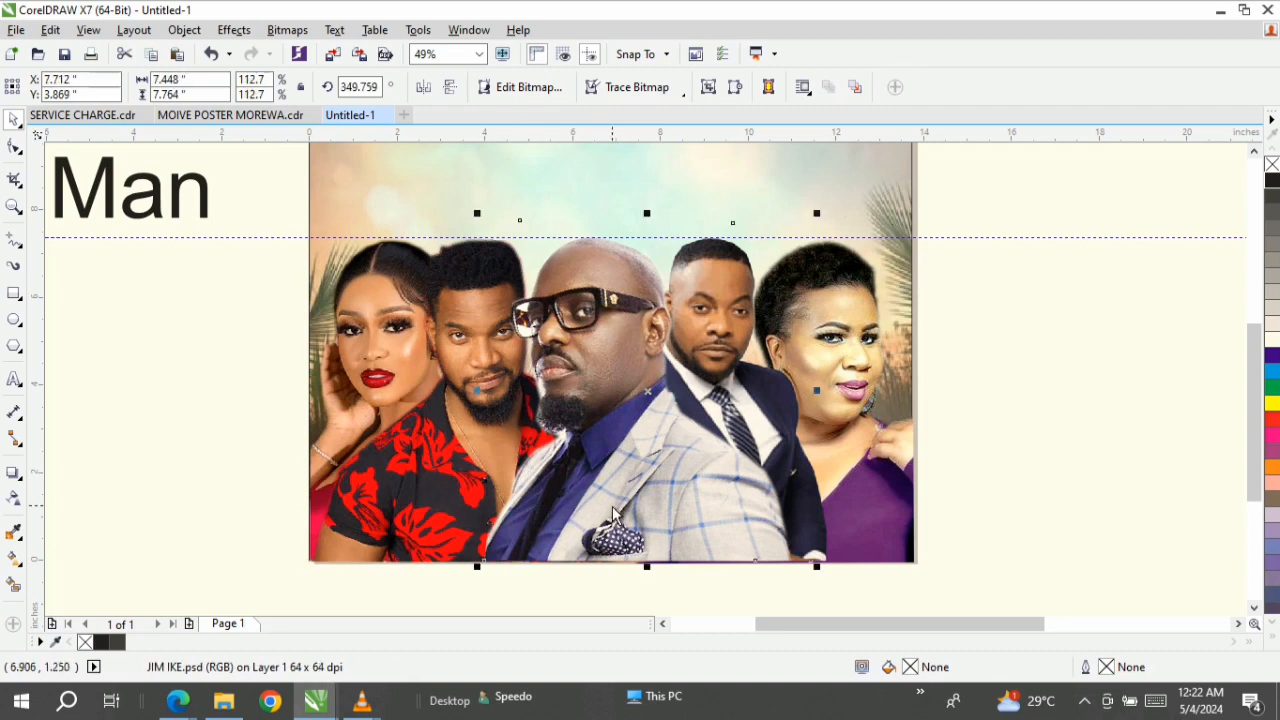
shift+click(897, 525)
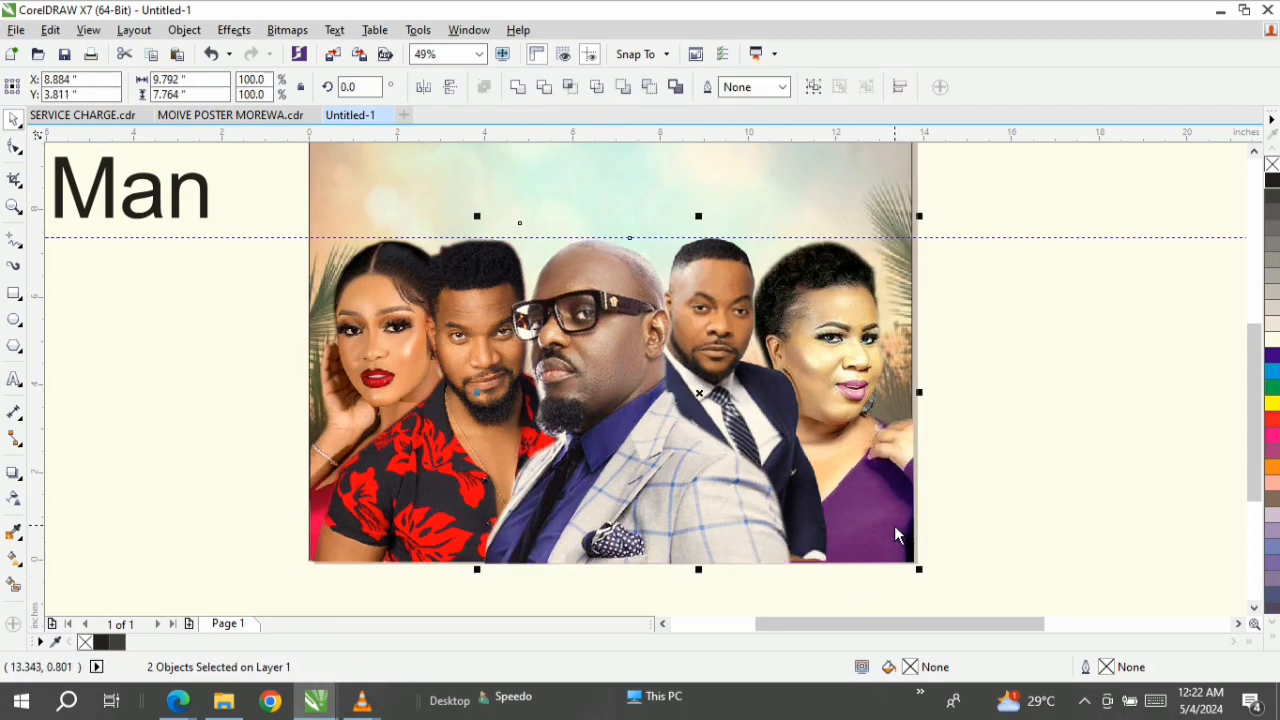
Step: Draw a rectangle about 13.78 by 2.17 in across the poster's lower edge and fill it with black
key(z)
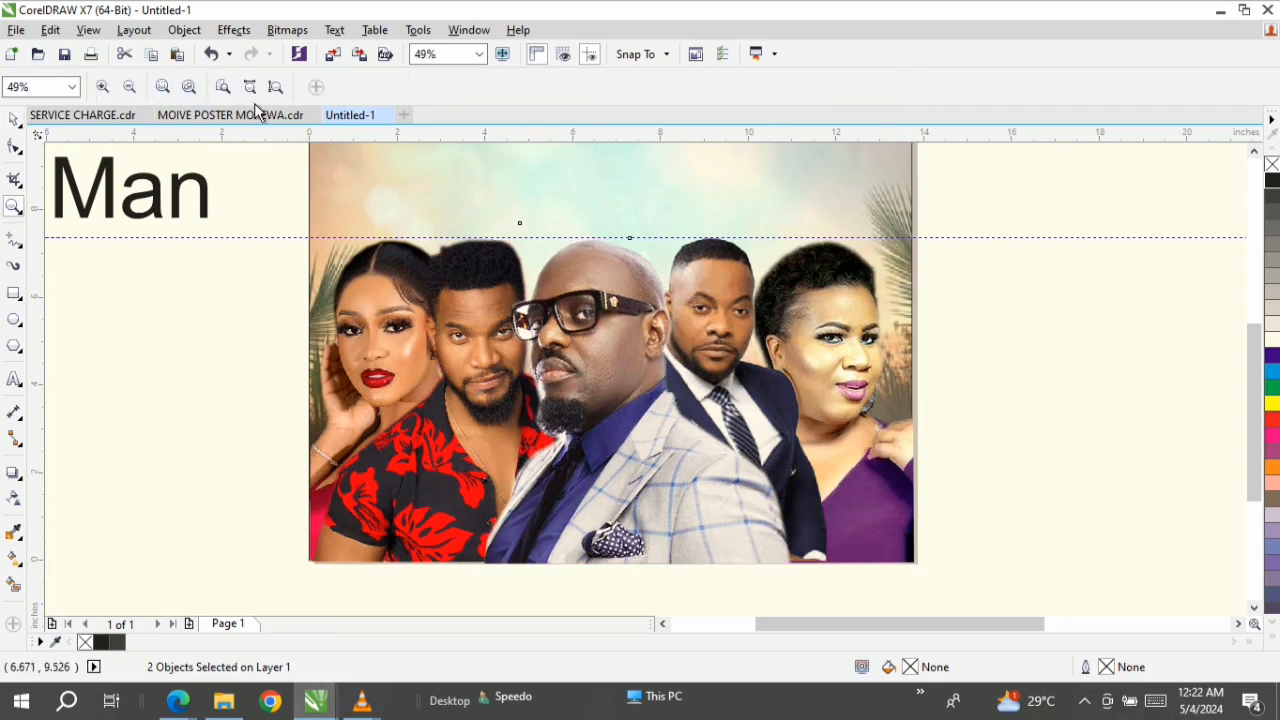
click(276, 86)
key(space)
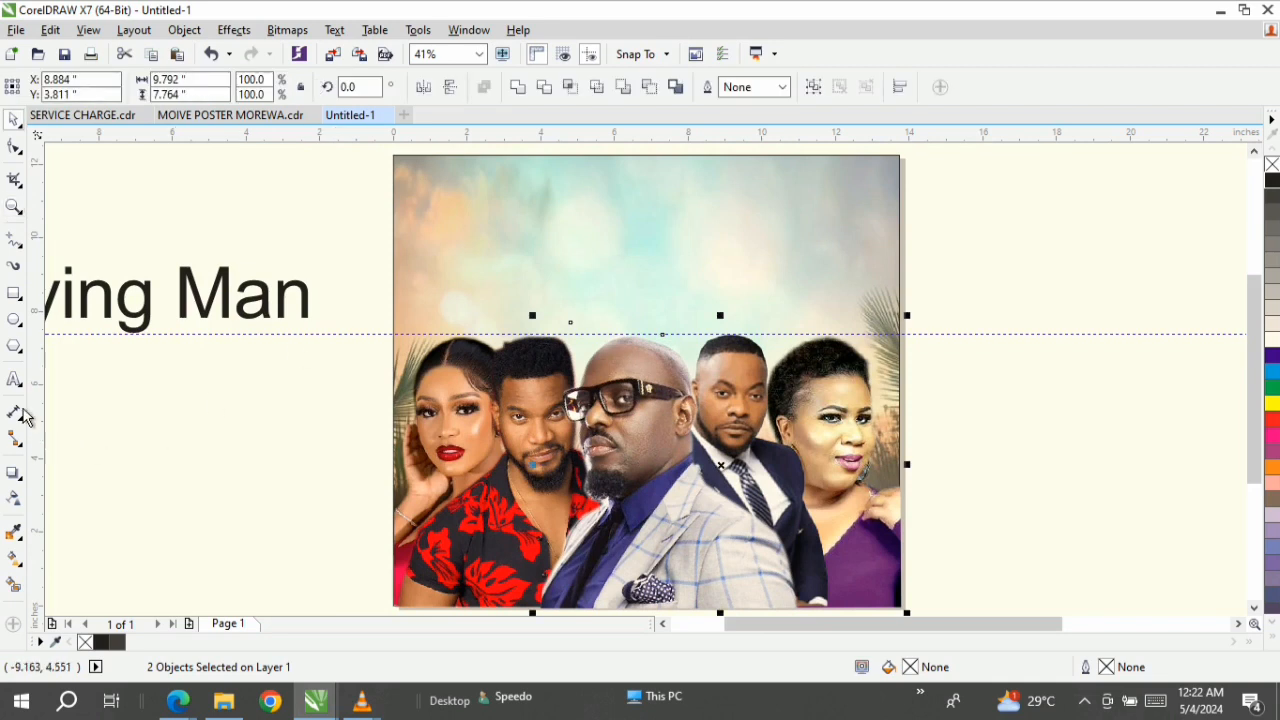
click(15, 293)
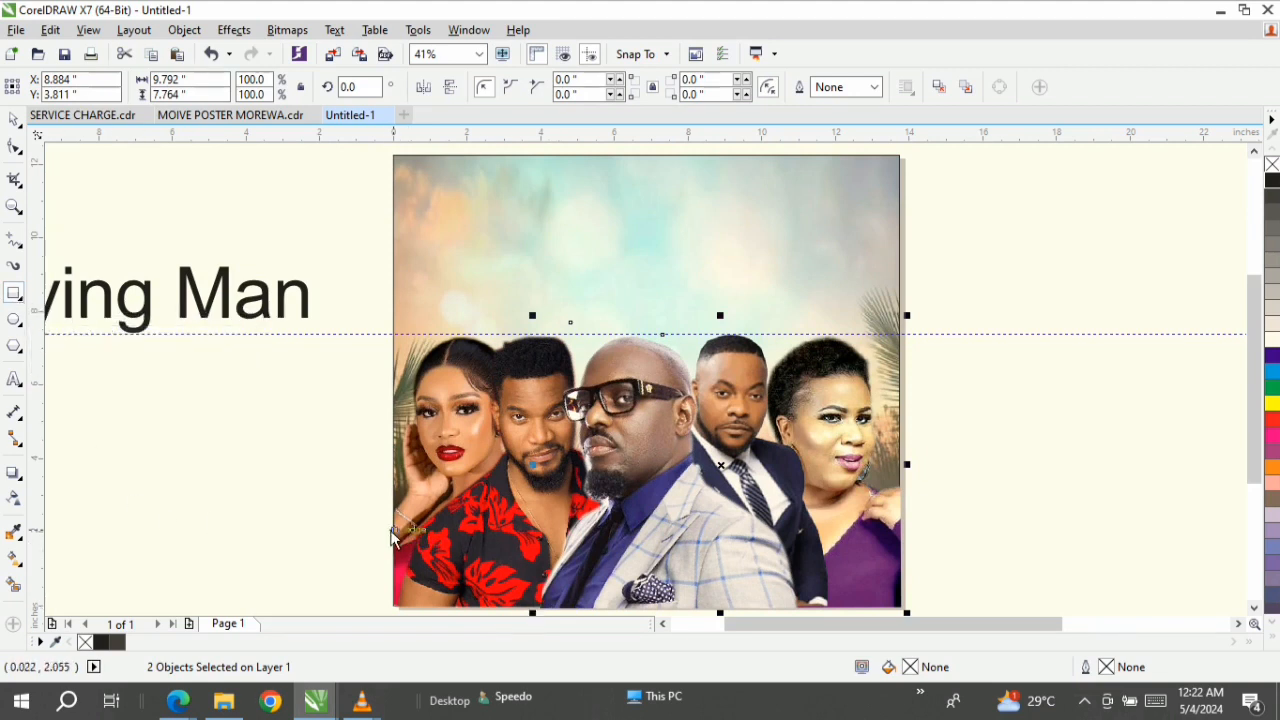
drag(393, 527, 906, 574)
key(space)
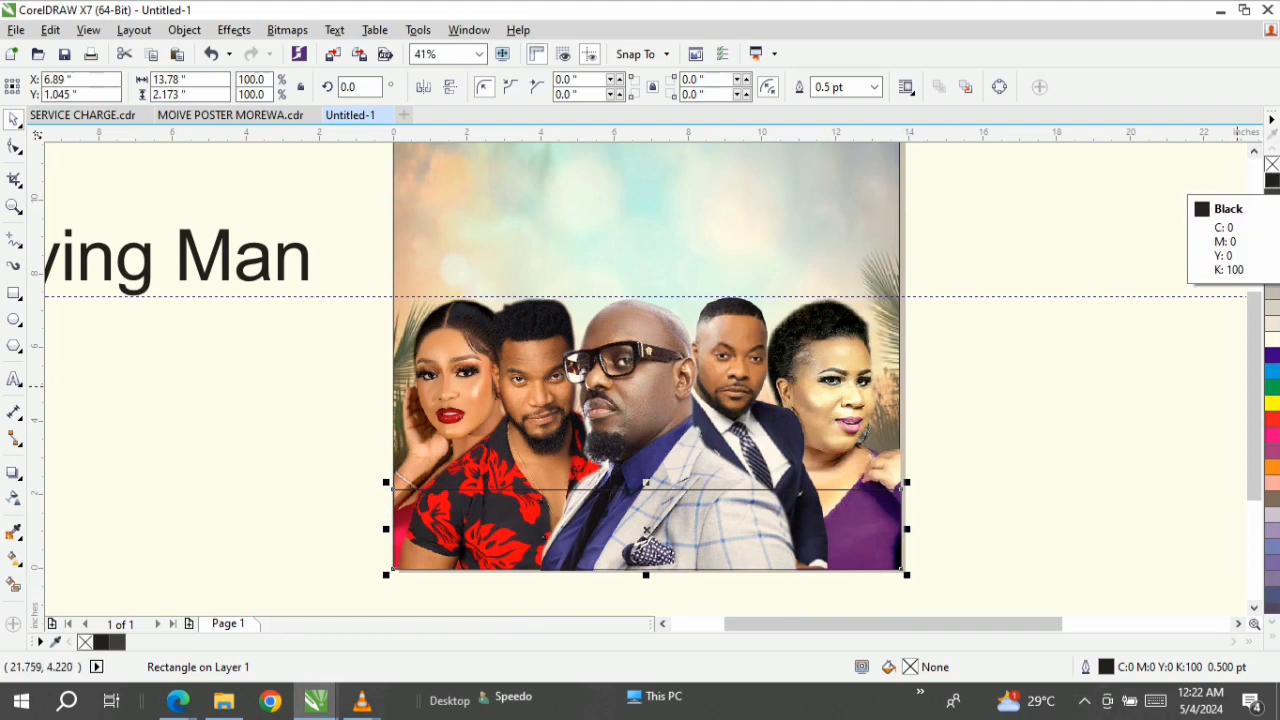
click(1273, 181)
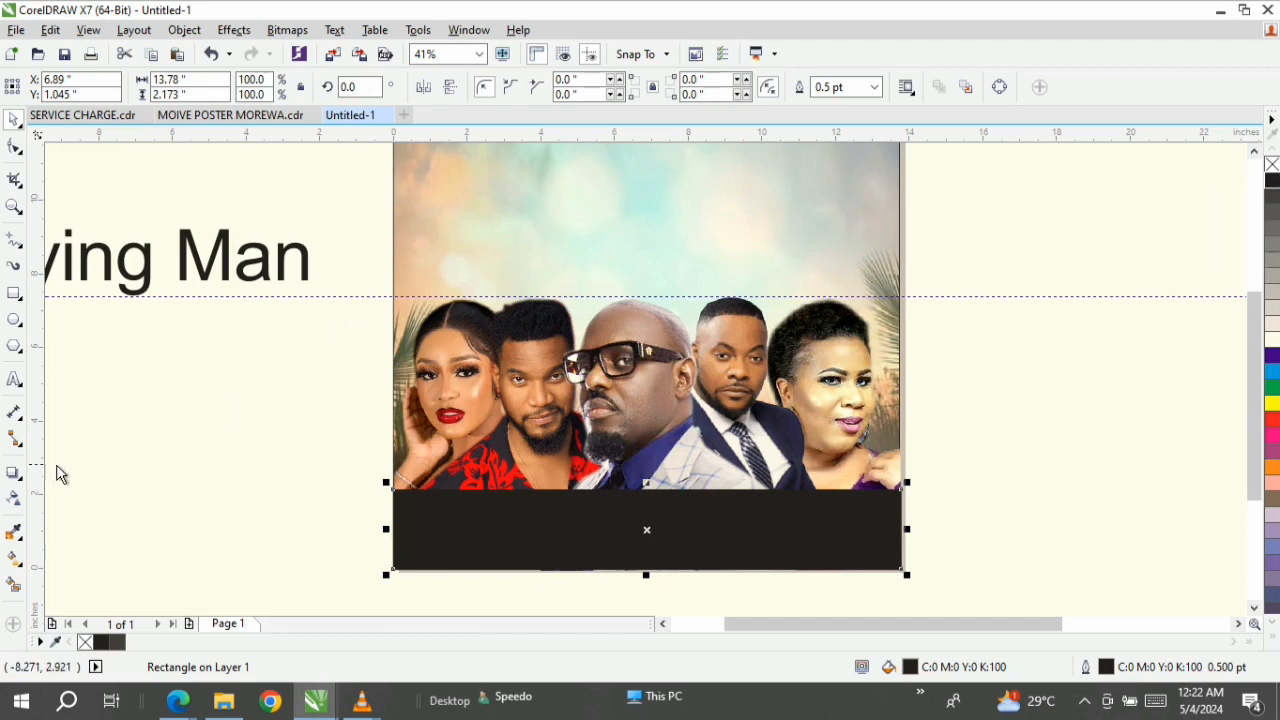
Step: Fade the black rectangle upward with a linear transparency and stretch its height to about 3.19 in
click(12, 498)
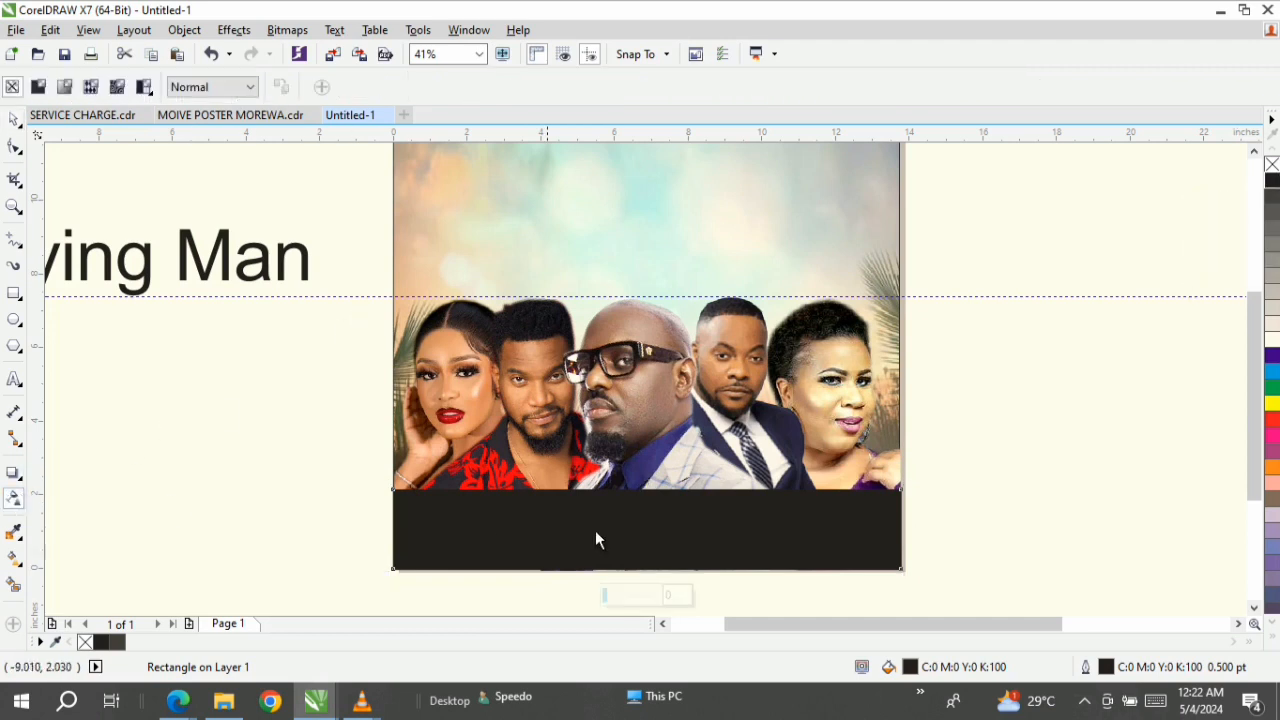
drag(636, 550, 636, 490)
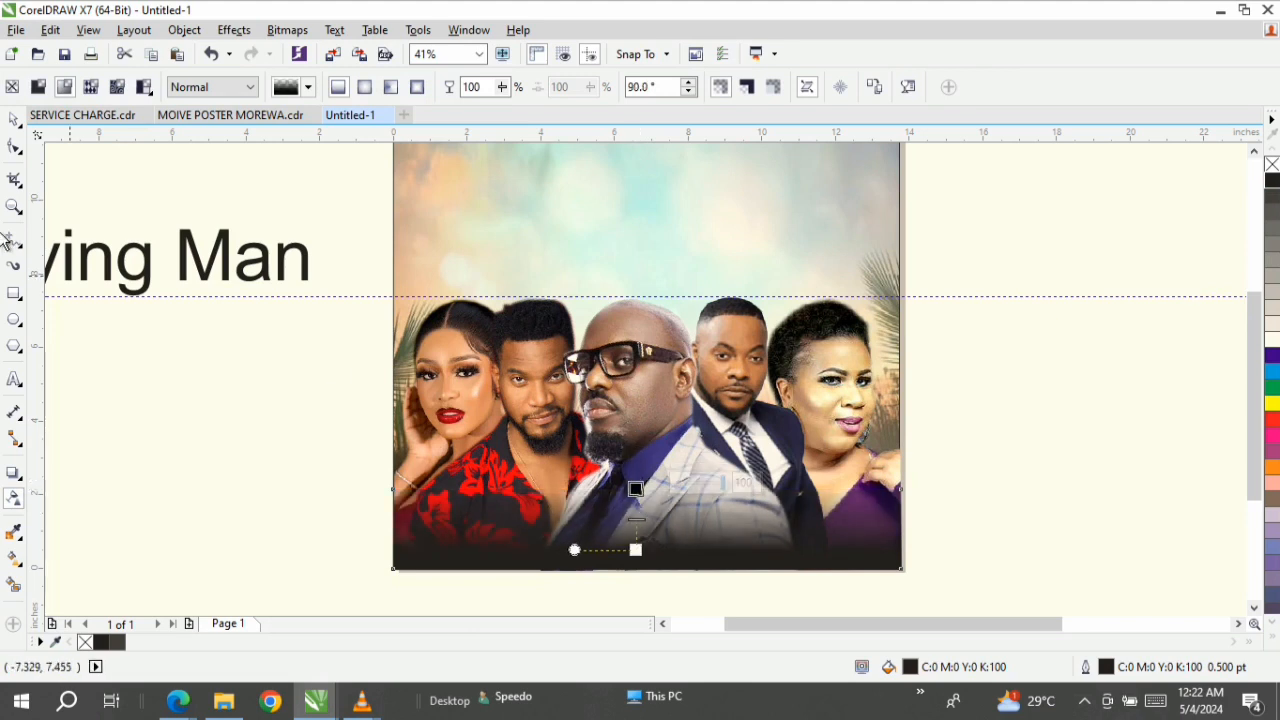
click(13, 121)
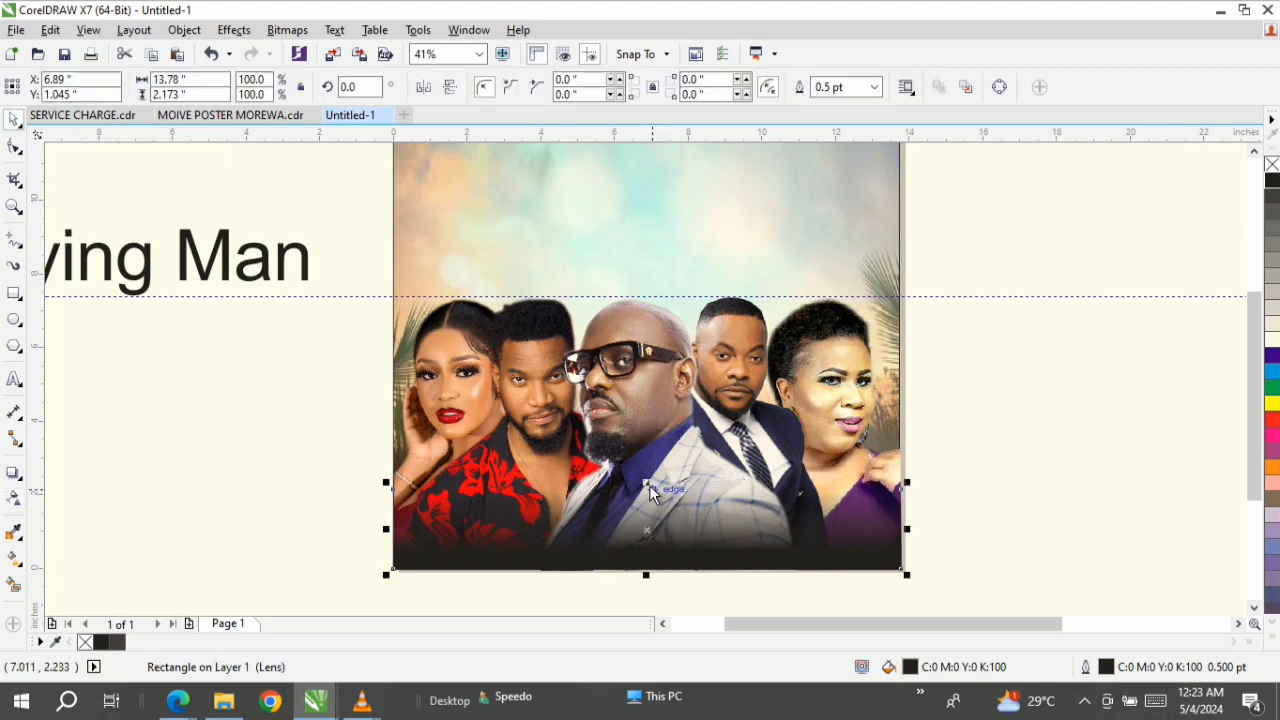
drag(649, 485, 647, 440)
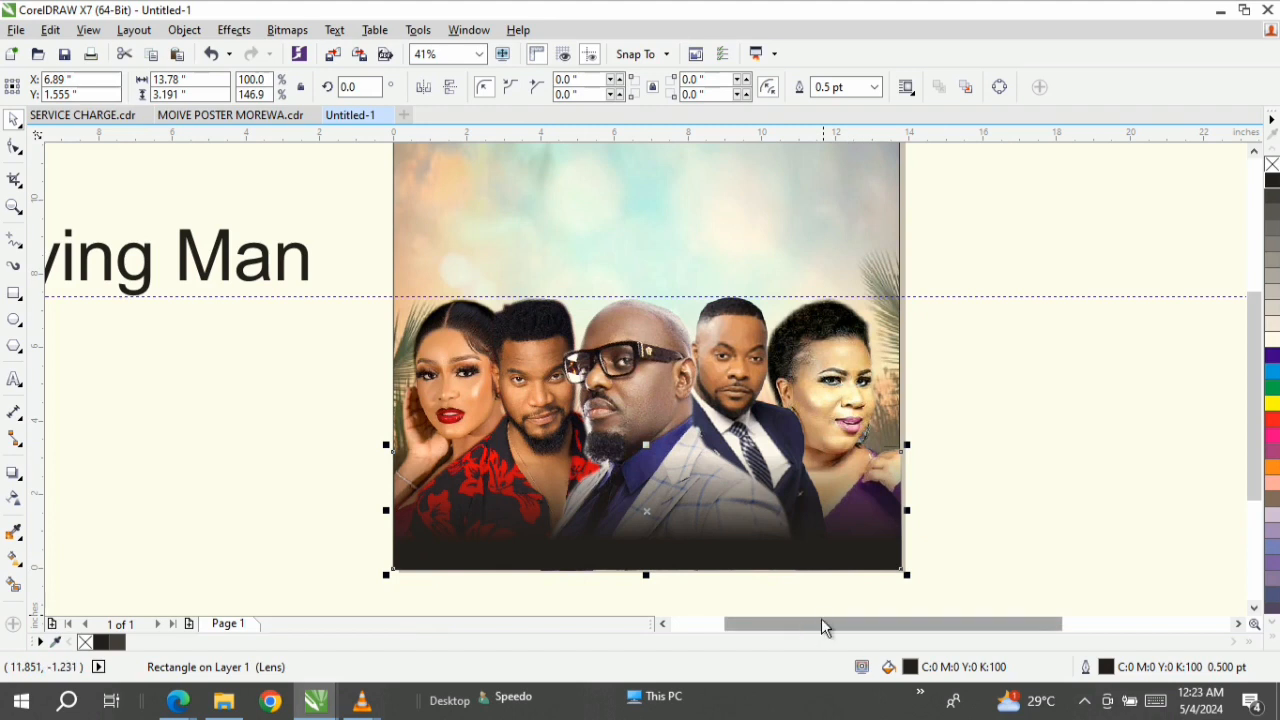
Step: Move the row of five cast names onto the dark band at the poster's lower edge and fill the text with white
drag(823, 623, 968, 643)
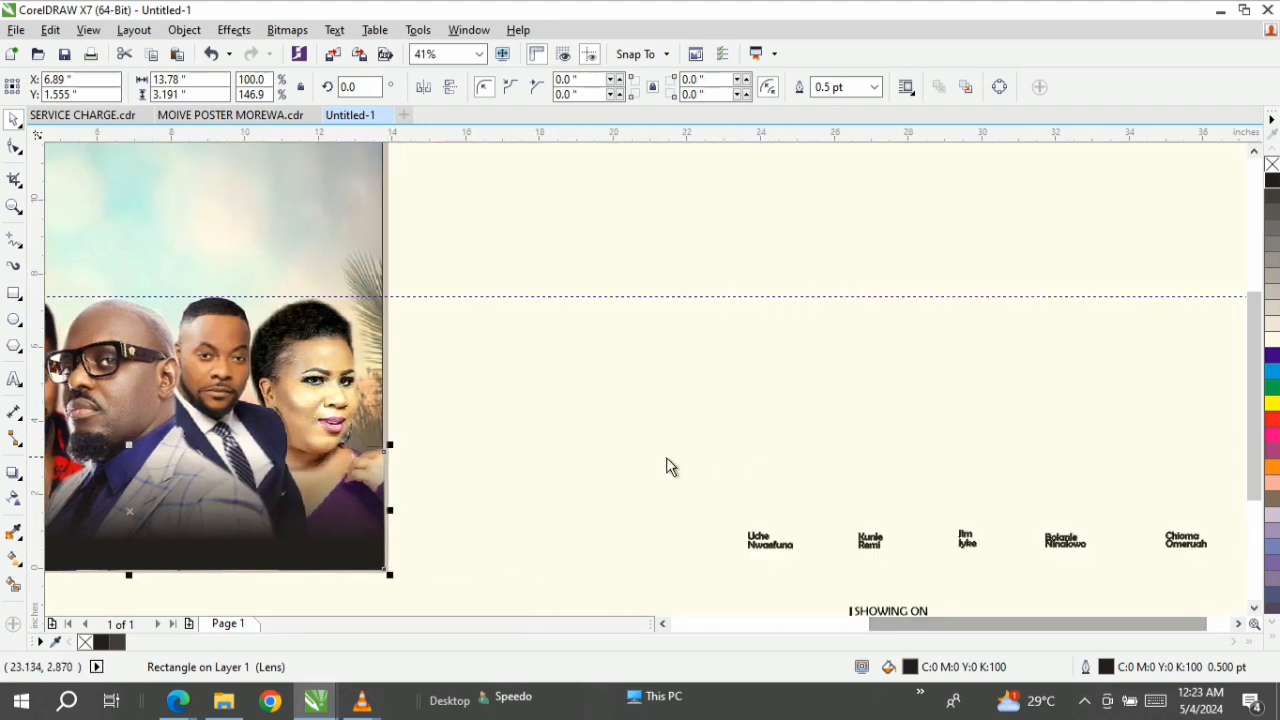
drag(663, 457, 1237, 570)
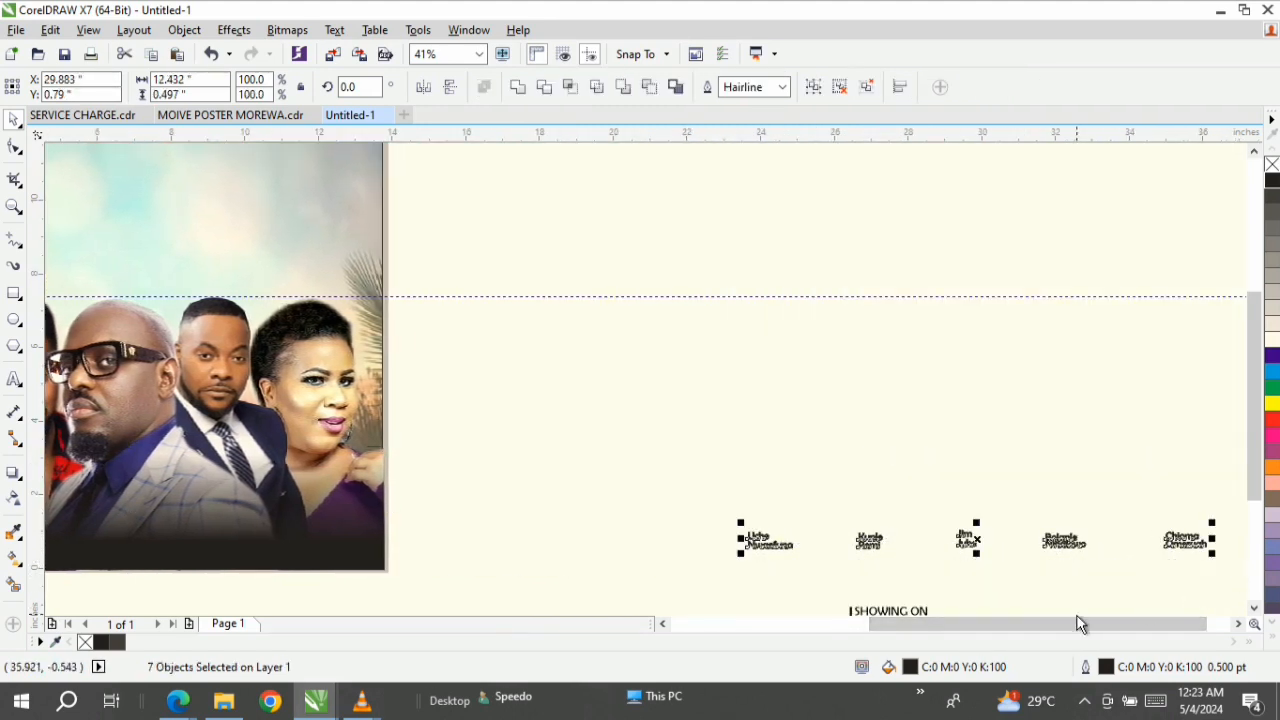
drag(1077, 623, 988, 634)
drag(1033, 556, 166, 549)
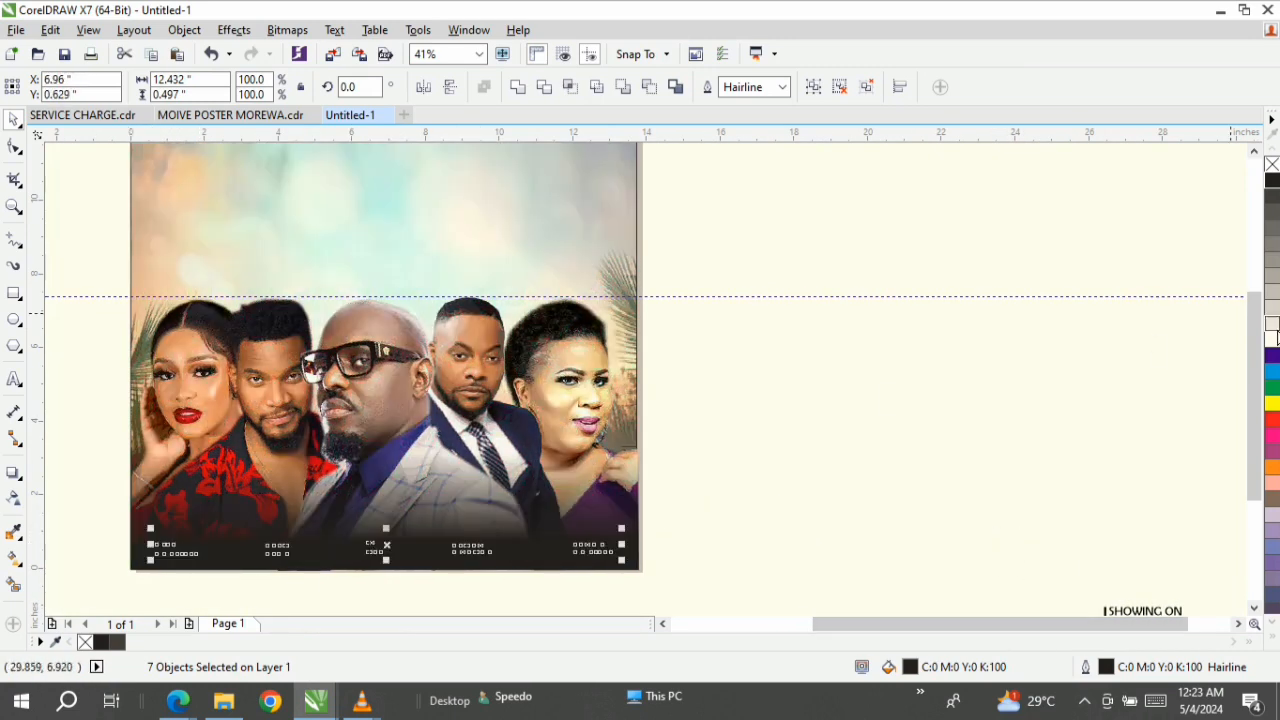
click(1273, 344)
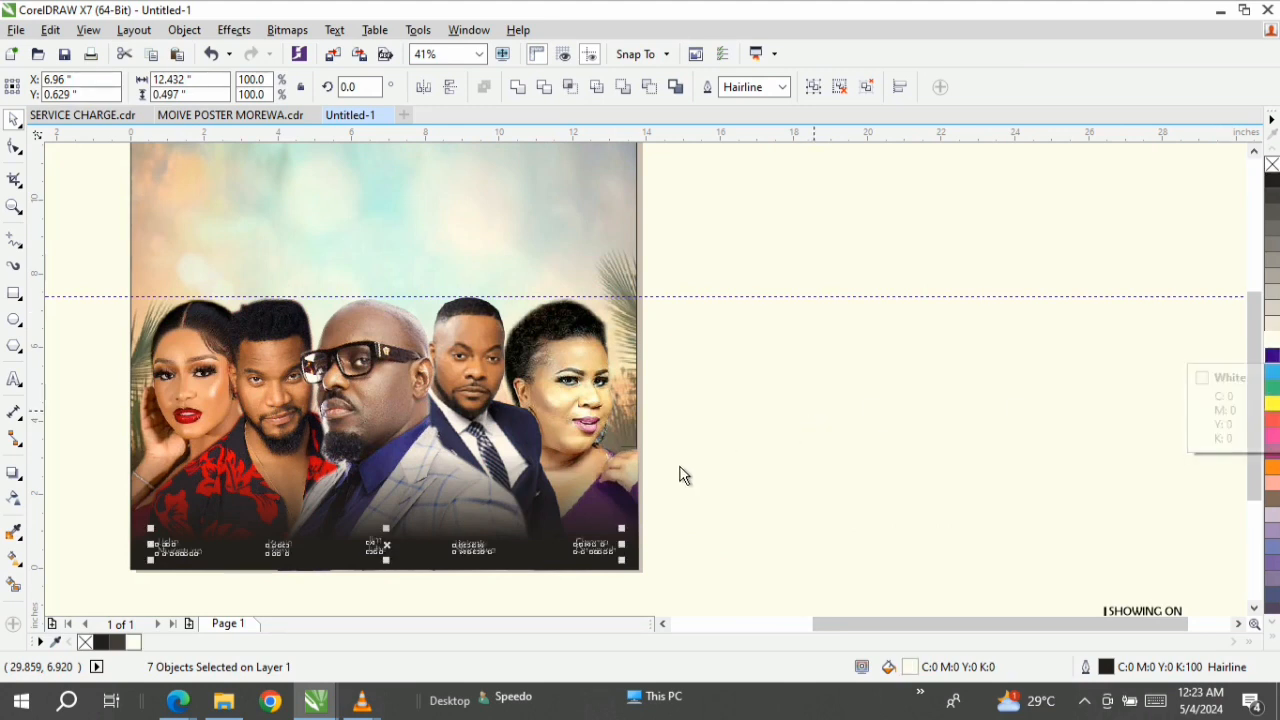
Step: Set the outline of all five cast names to white
click(746, 500)
click(13, 205)
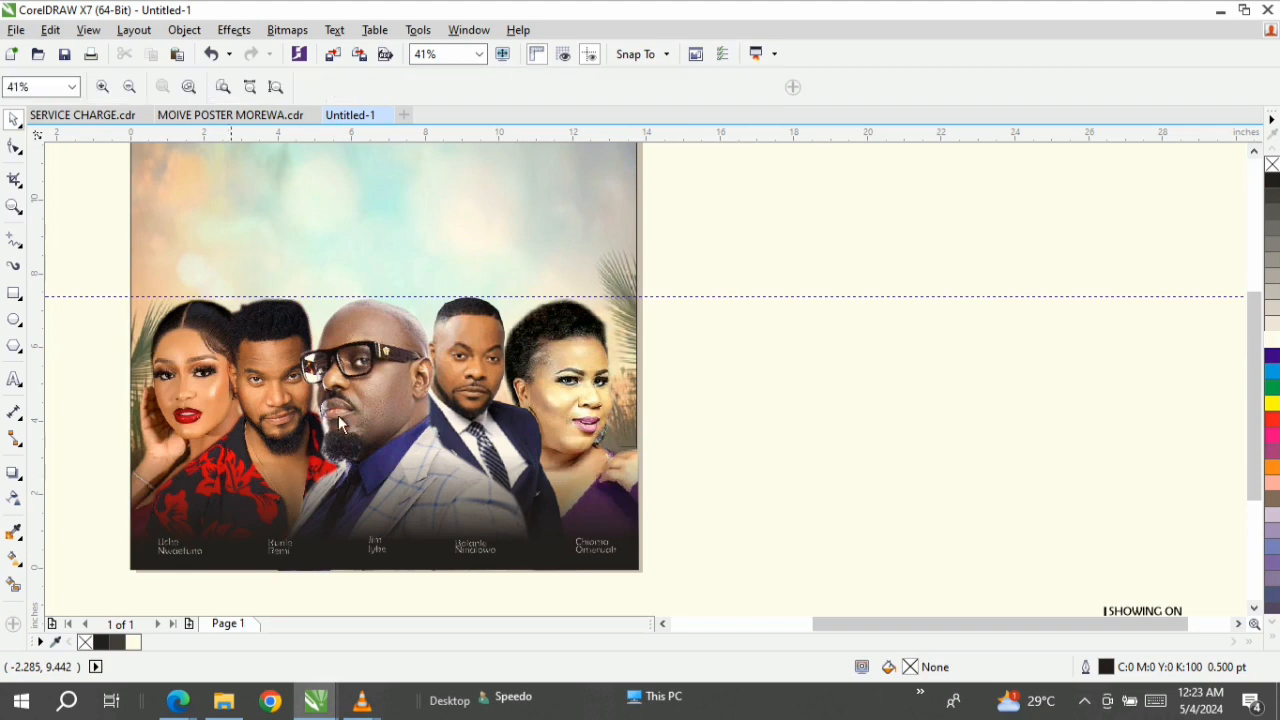
drag(709, 514, 114, 580)
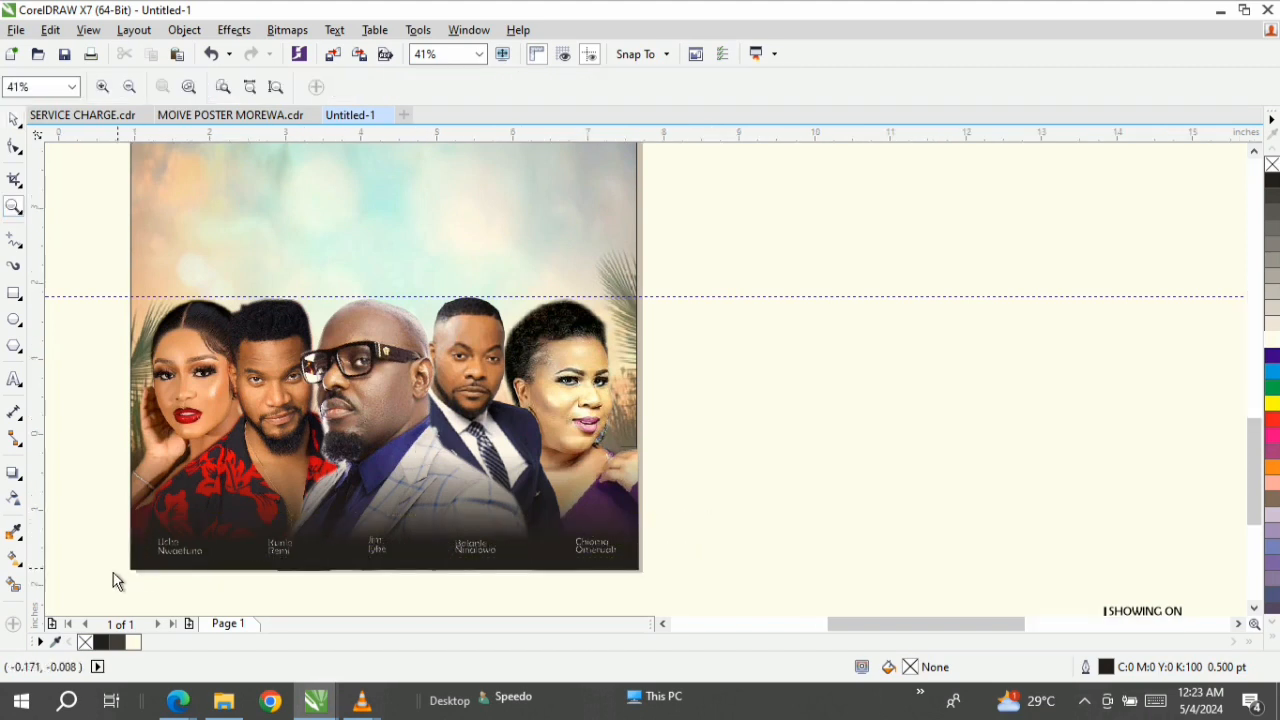
click(13, 118)
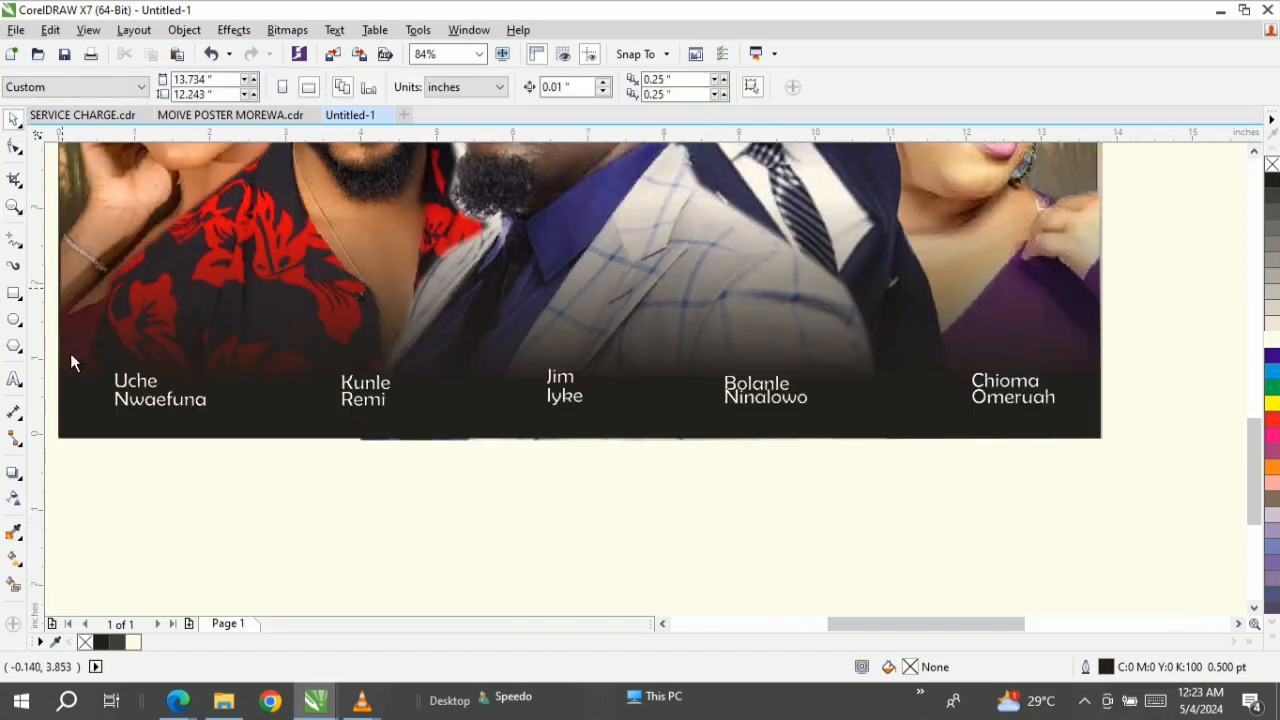
drag(74, 488, 1093, 323)
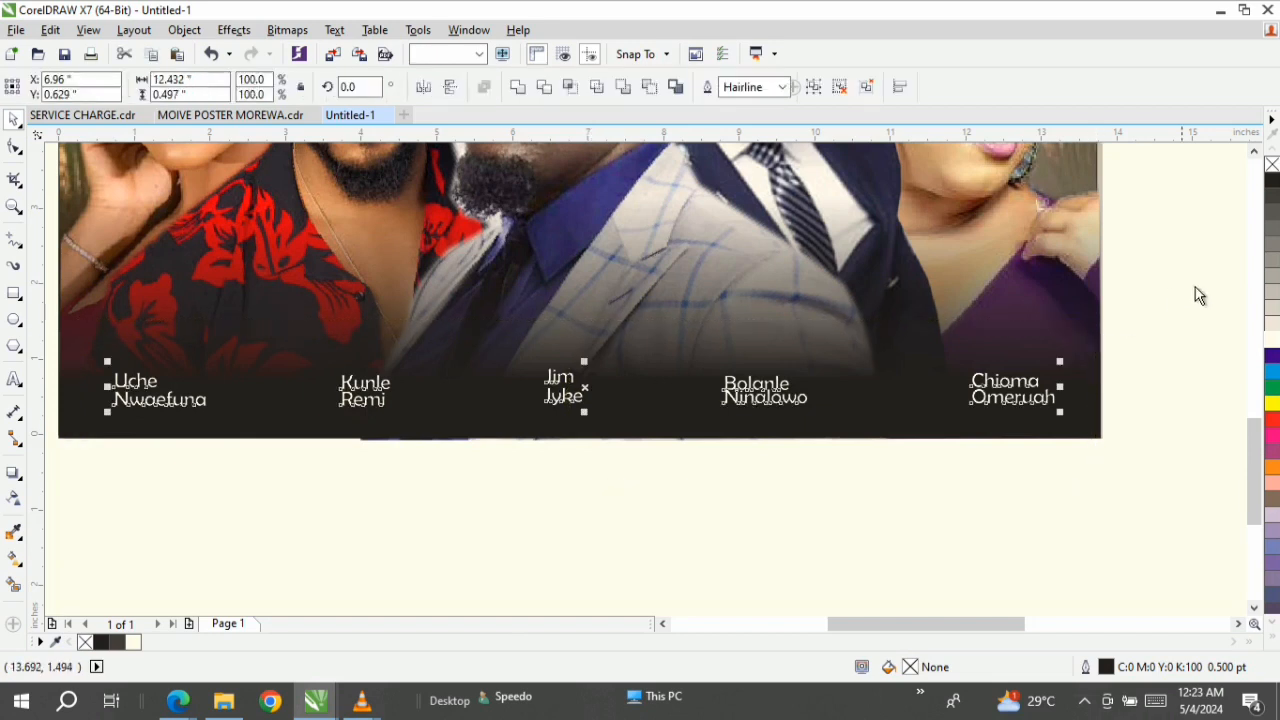
click(594, 520)
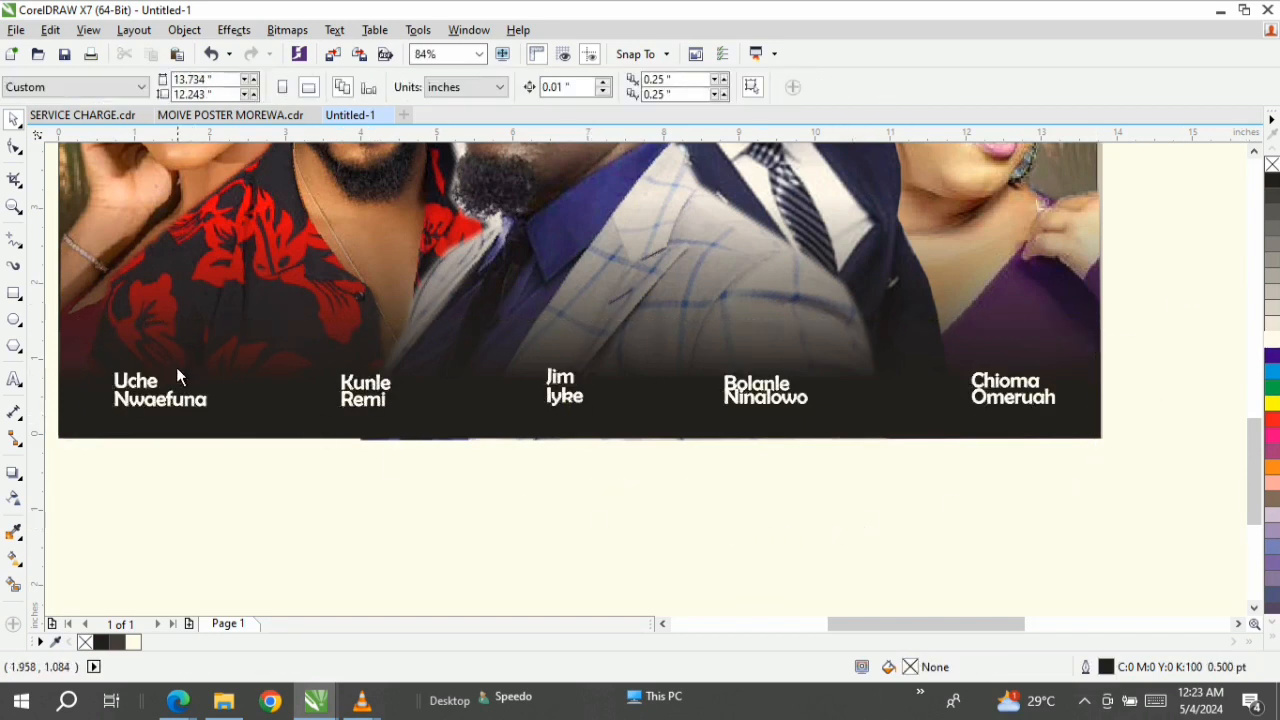
Step: Place the "Dying Man" title on the poster, roughly centred just above the cast's heads
click(14, 207)
click(276, 87)
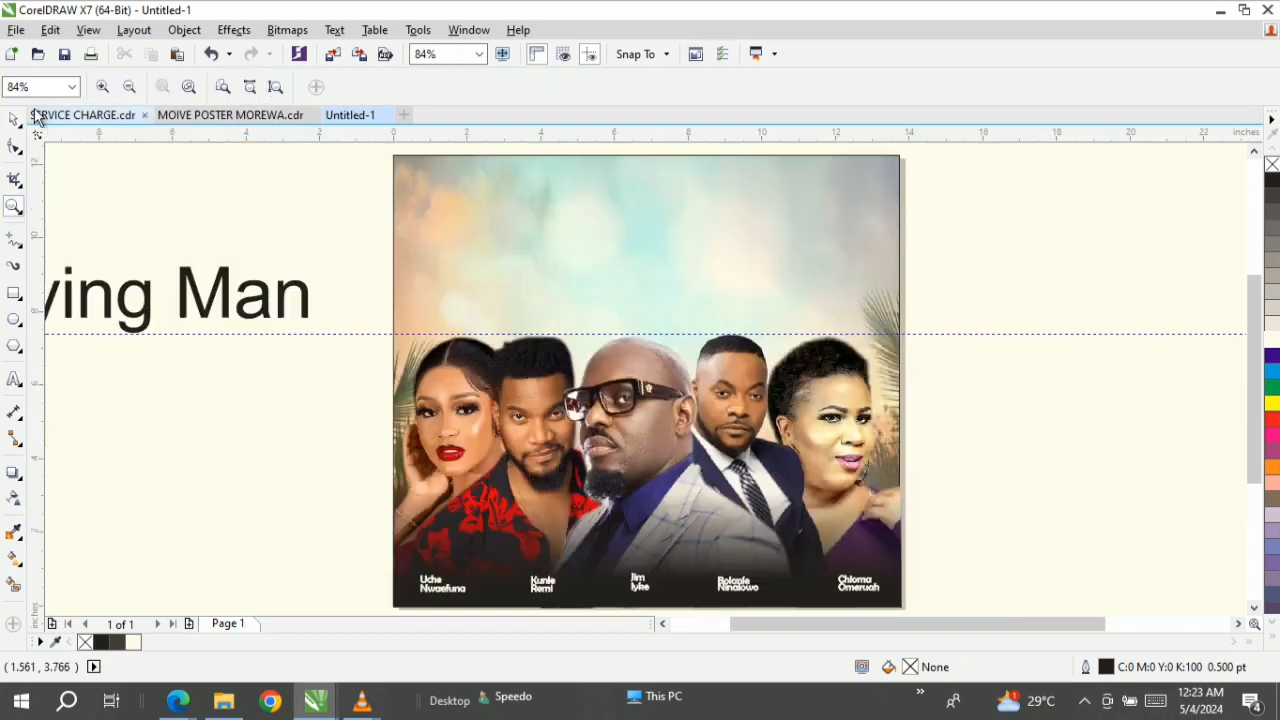
key(space)
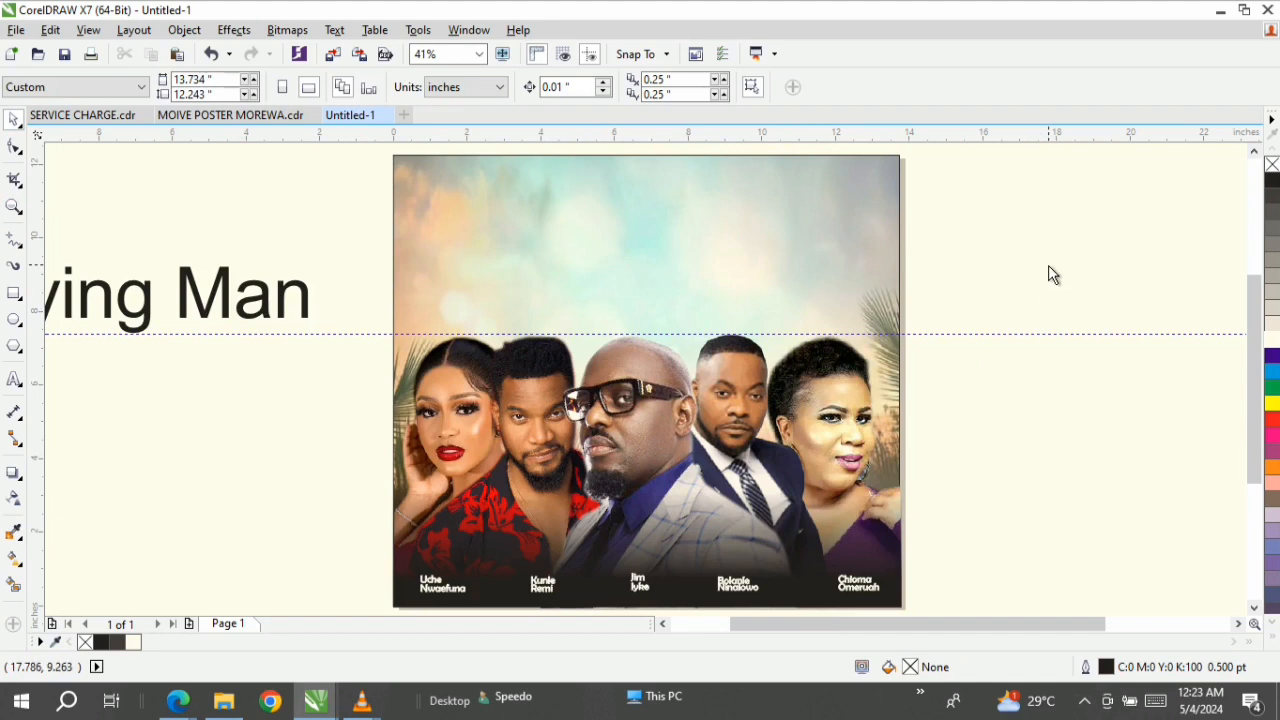
drag(245, 313, 744, 308)
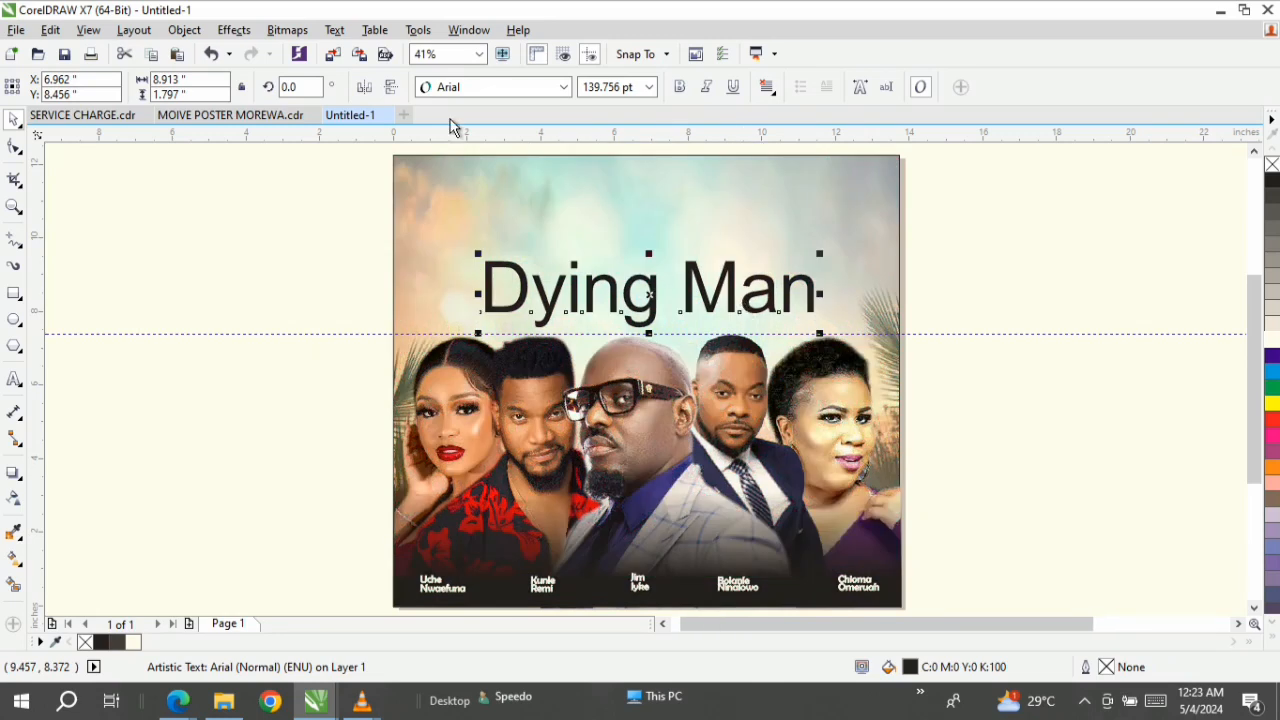
Step: Set the "Dying Man" title in the HeavenlyWings font and enlarge it to about 8.93 in wide
click(563, 87)
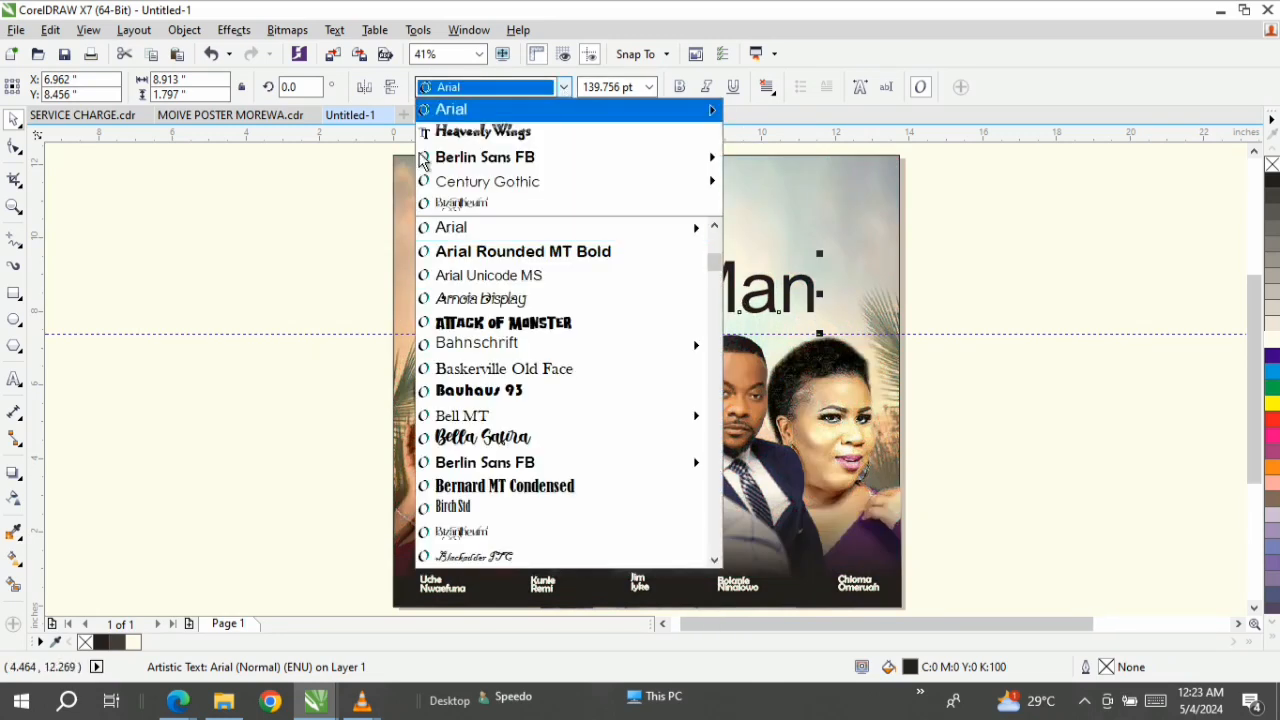
click(493, 136)
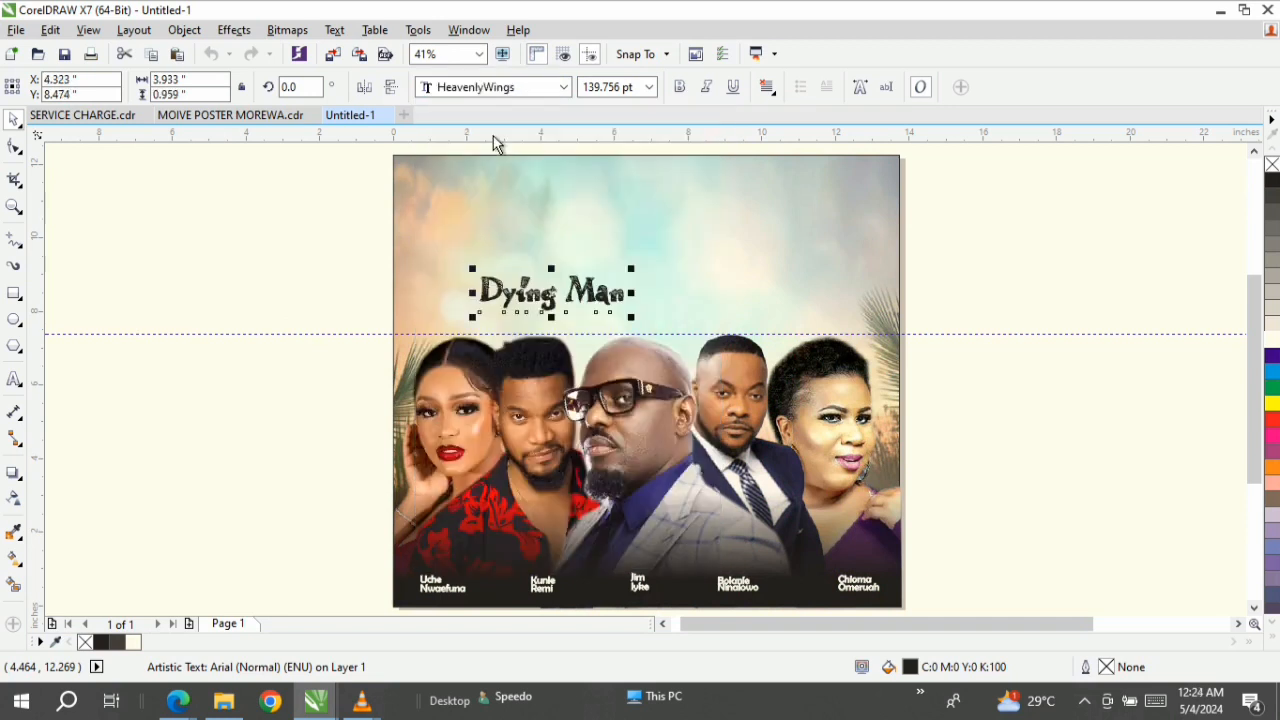
drag(636, 280, 855, 237)
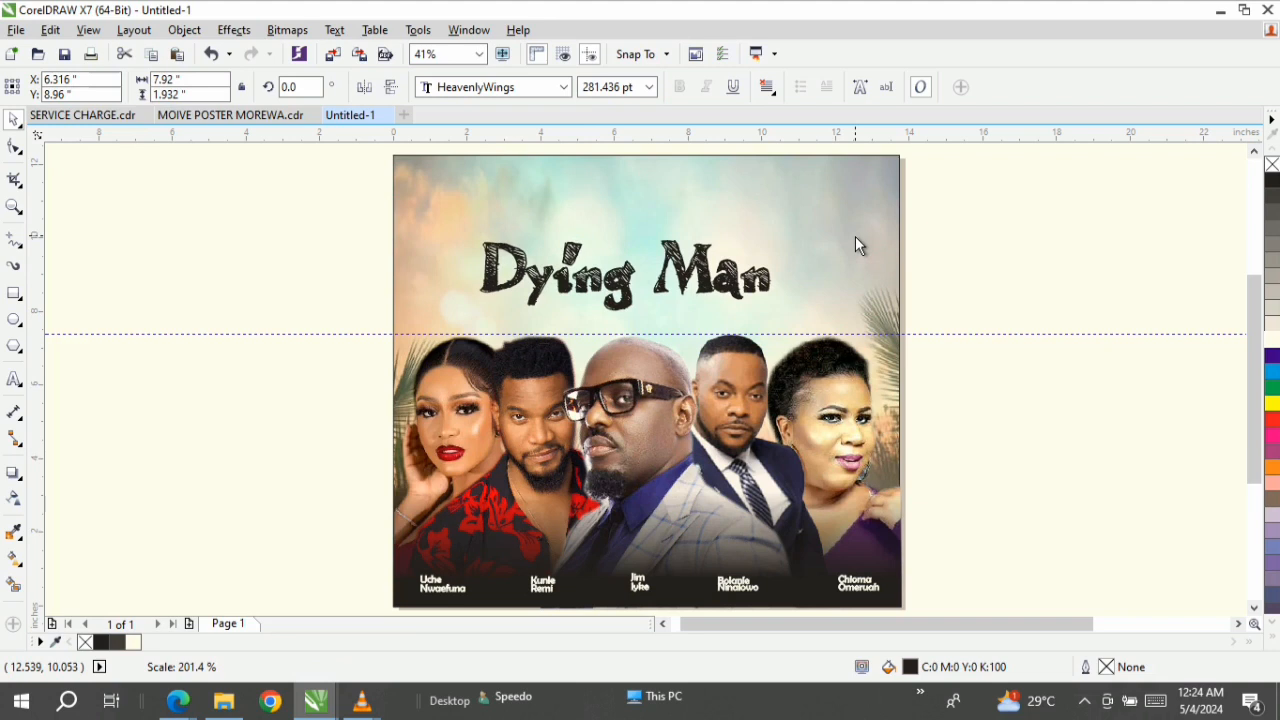
click(770, 298)
drag(783, 323, 820, 337)
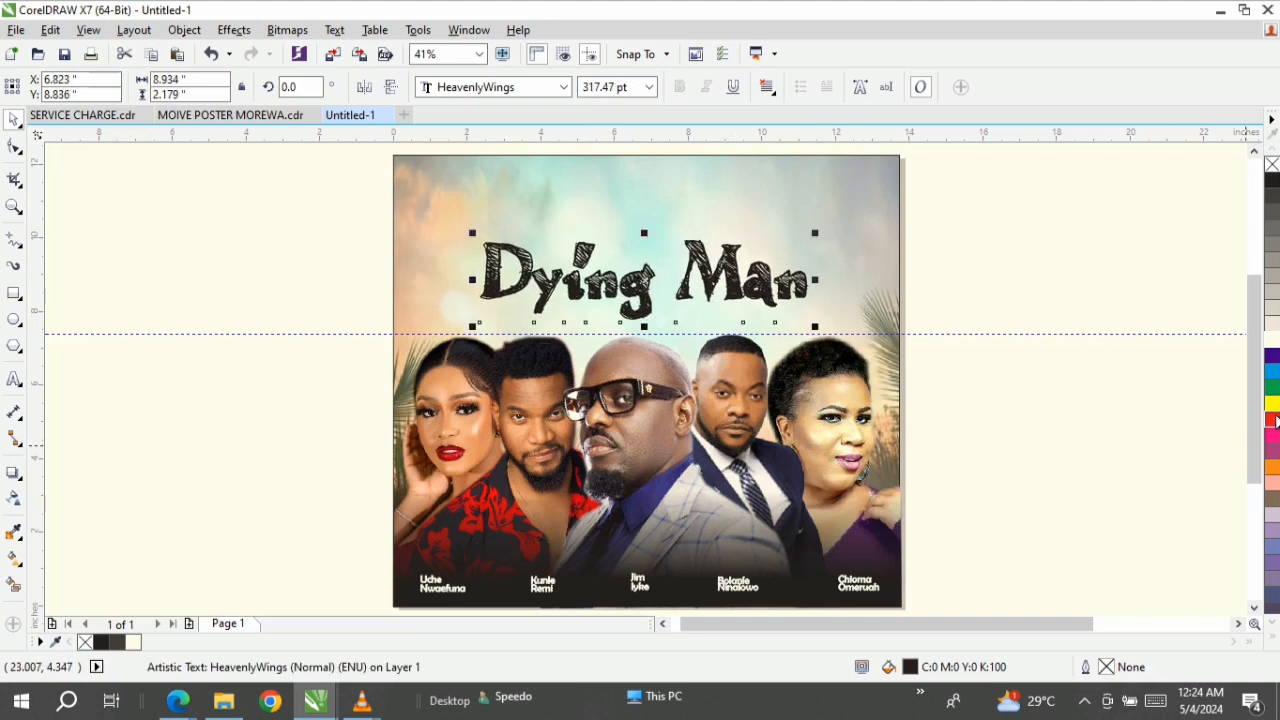
Step: Give the "Dying Man" title a red fill and a red hairline outline
click(1272, 419)
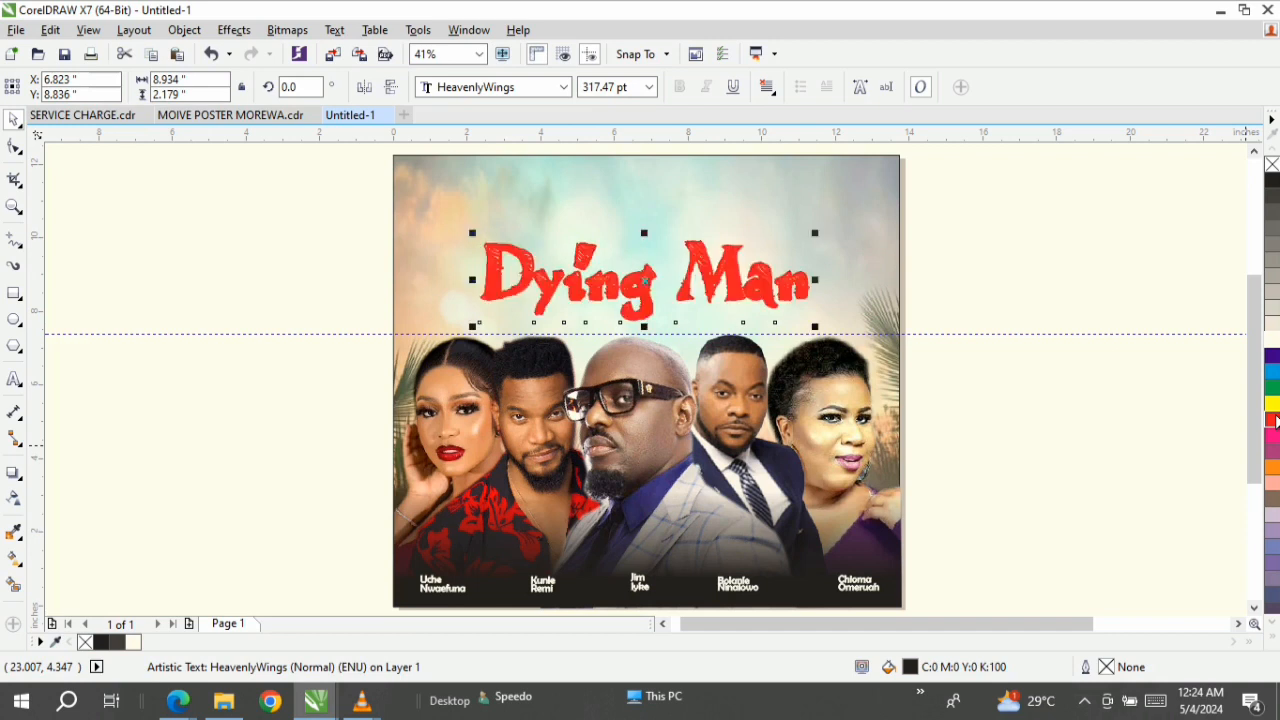
click(1051, 286)
click(752, 288)
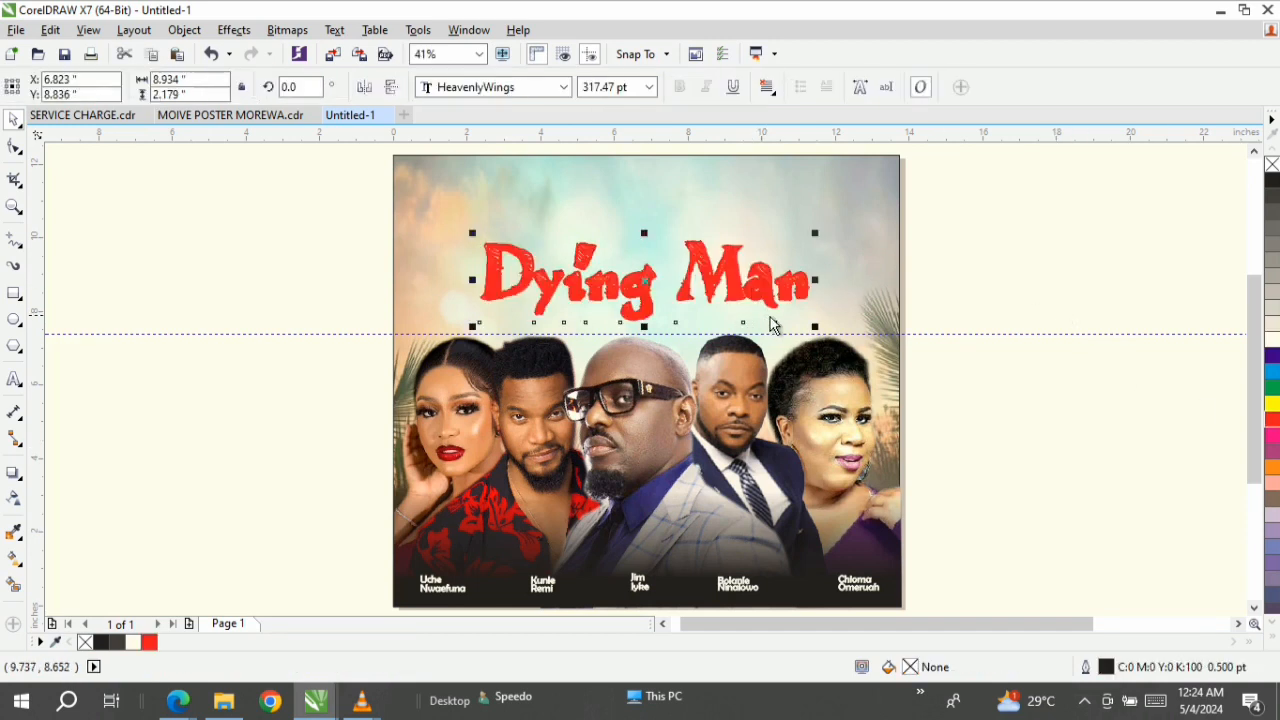
Step: Enlarge the title to about 9.09 in wide and position it roughly centred, slightly above the cast's heads
drag(766, 306, 772, 310)
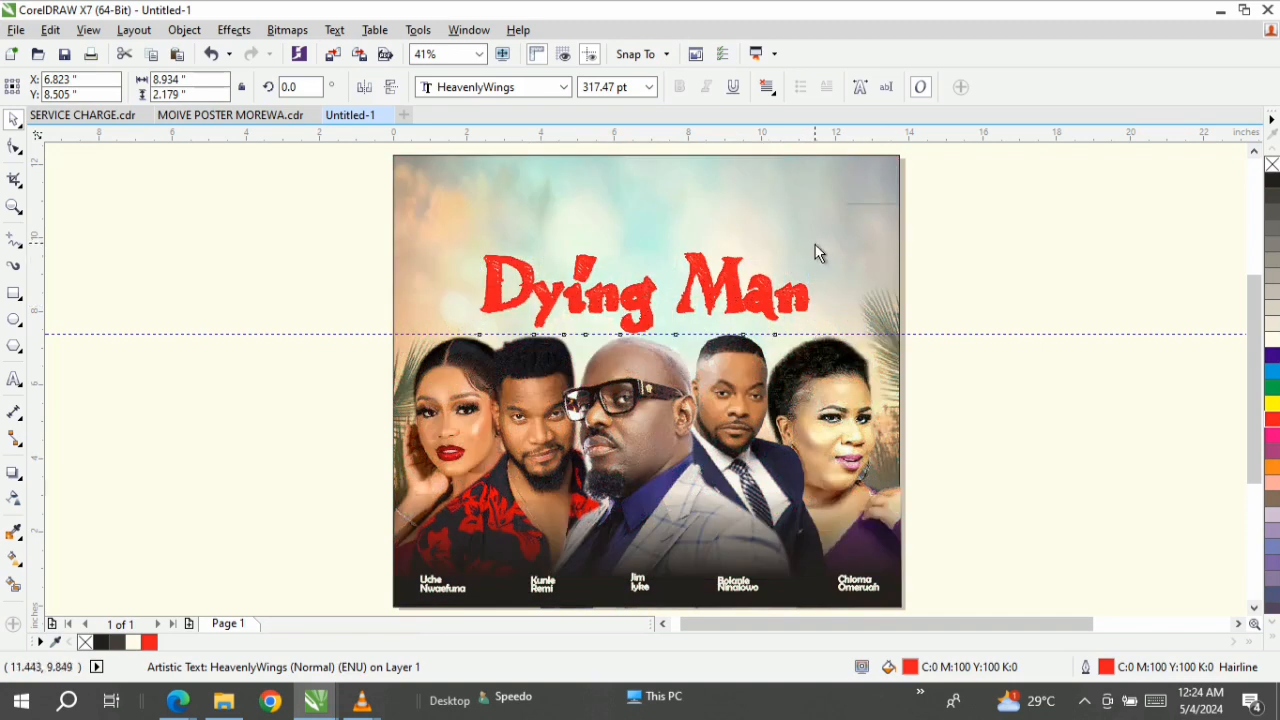
drag(816, 251, 820, 251)
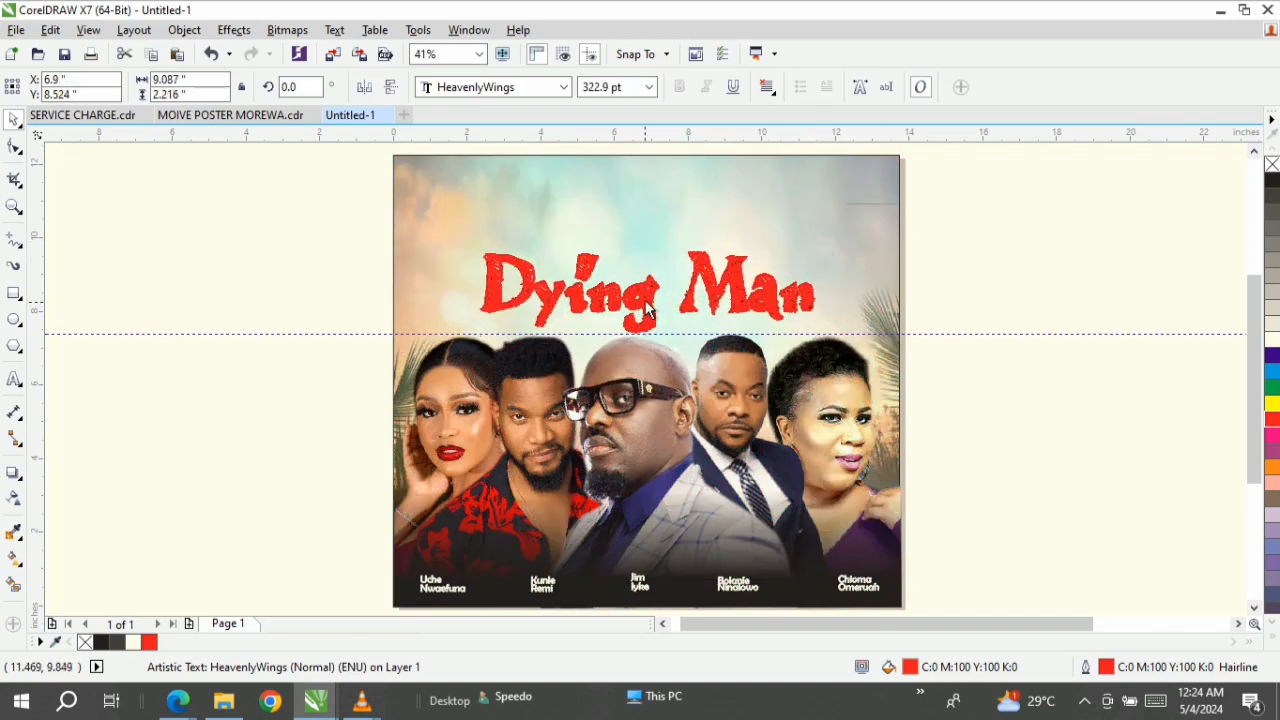
drag(648, 300, 643, 287)
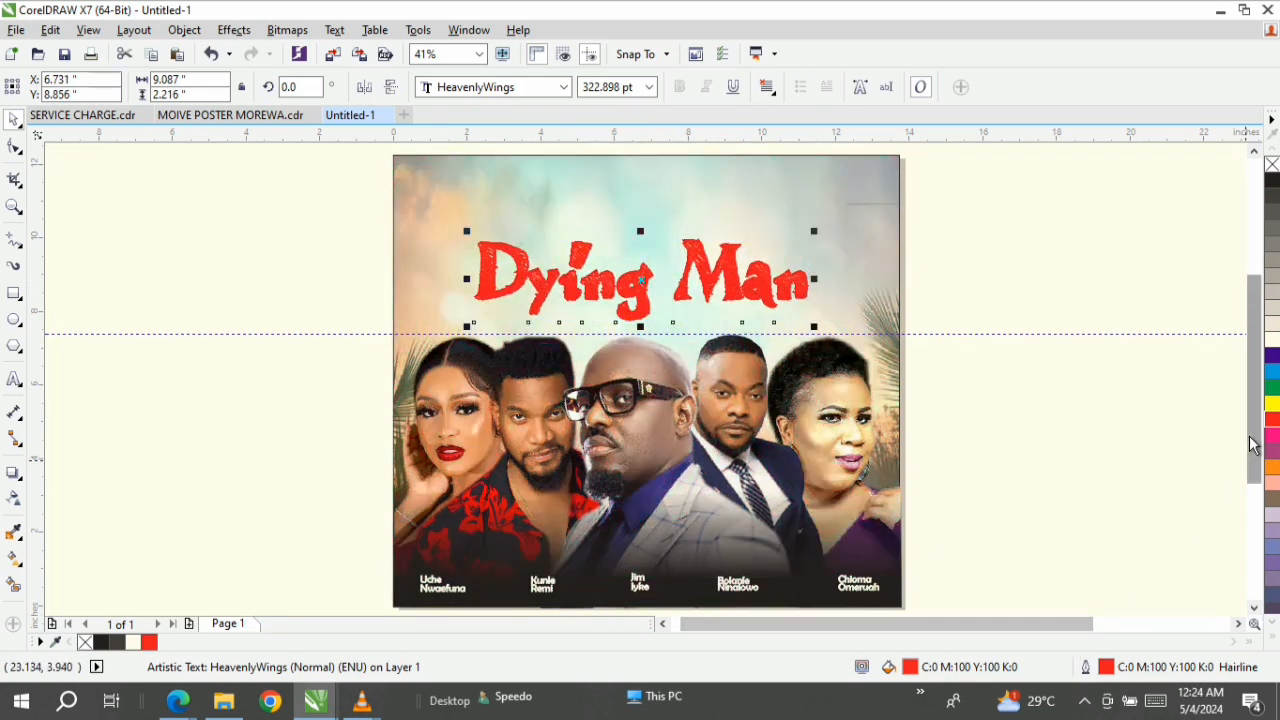
Step: Move the "Showing on" channel caption with its YouTube logo from outside the page to the poster's upper-left corner
drag(1256, 444, 1256, 508)
drag(1008, 626, 1104, 645)
drag(1031, 420, 1106, 517)
drag(908, 508, 260, 281)
drag(867, 622, 774, 622)
drag(1258, 466, 1256, 386)
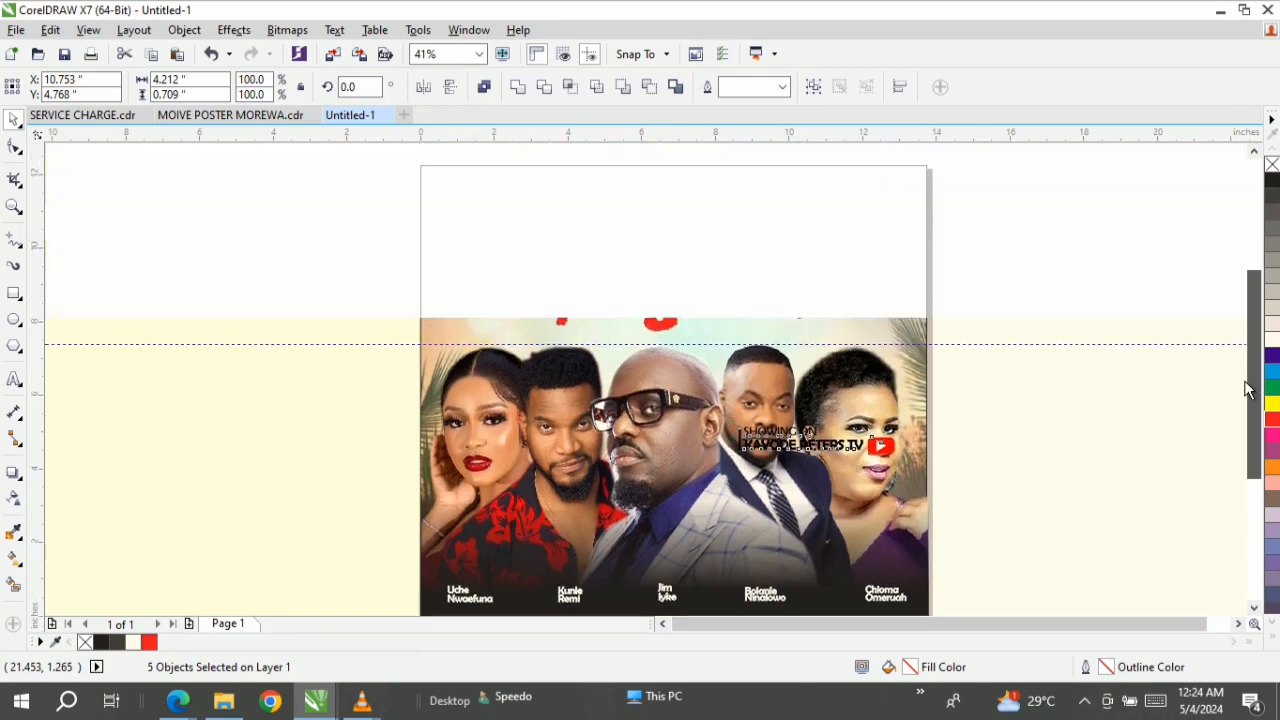
drag(826, 452, 528, 208)
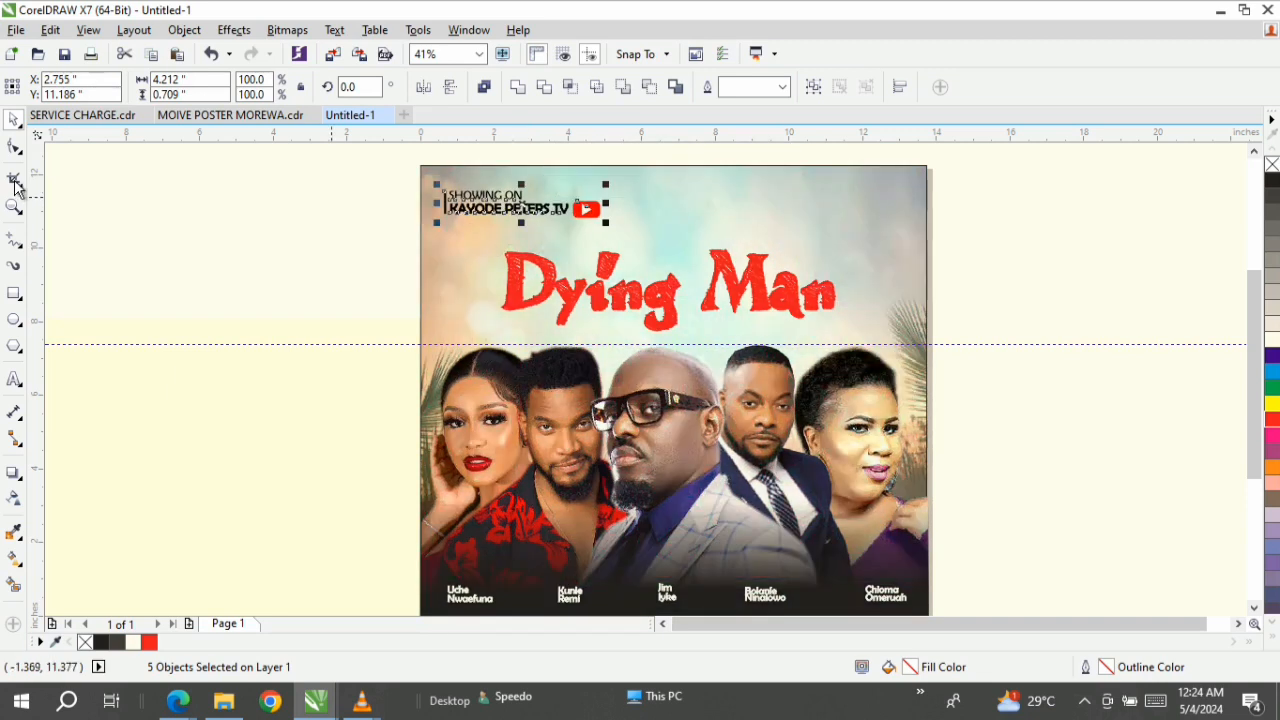
click(10, 207)
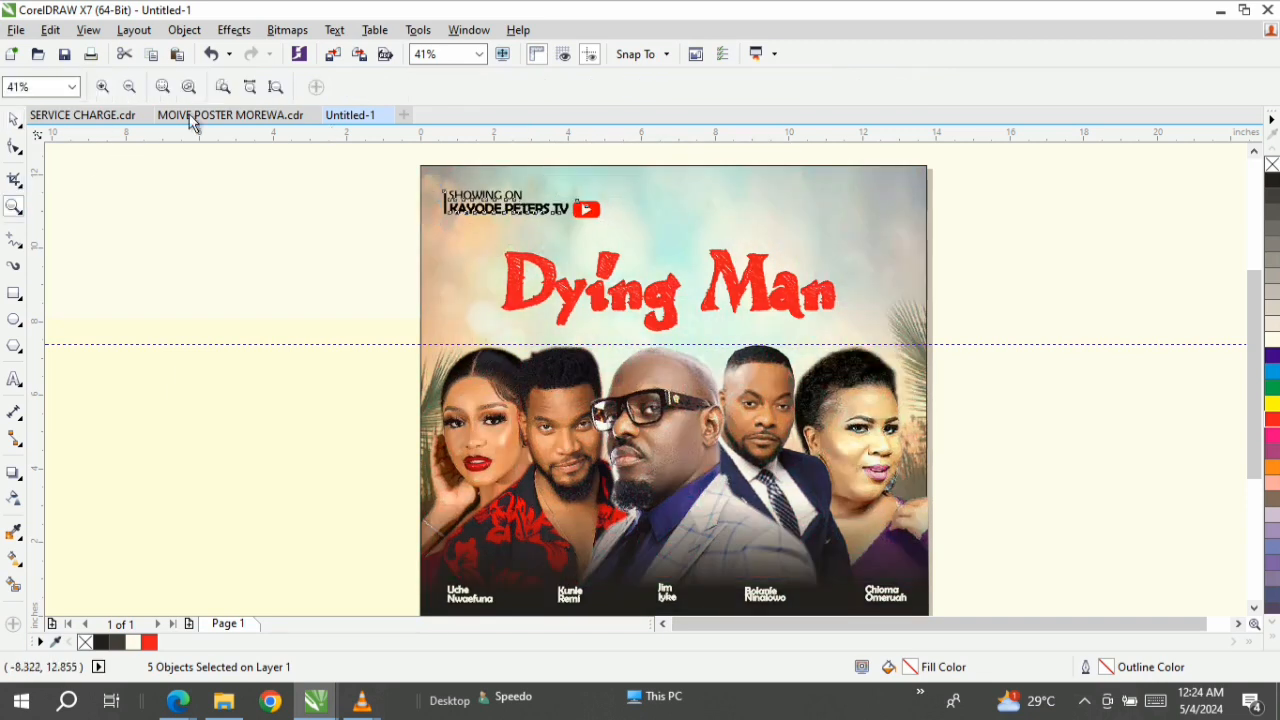
click(275, 86)
click(13, 120)
click(1135, 268)
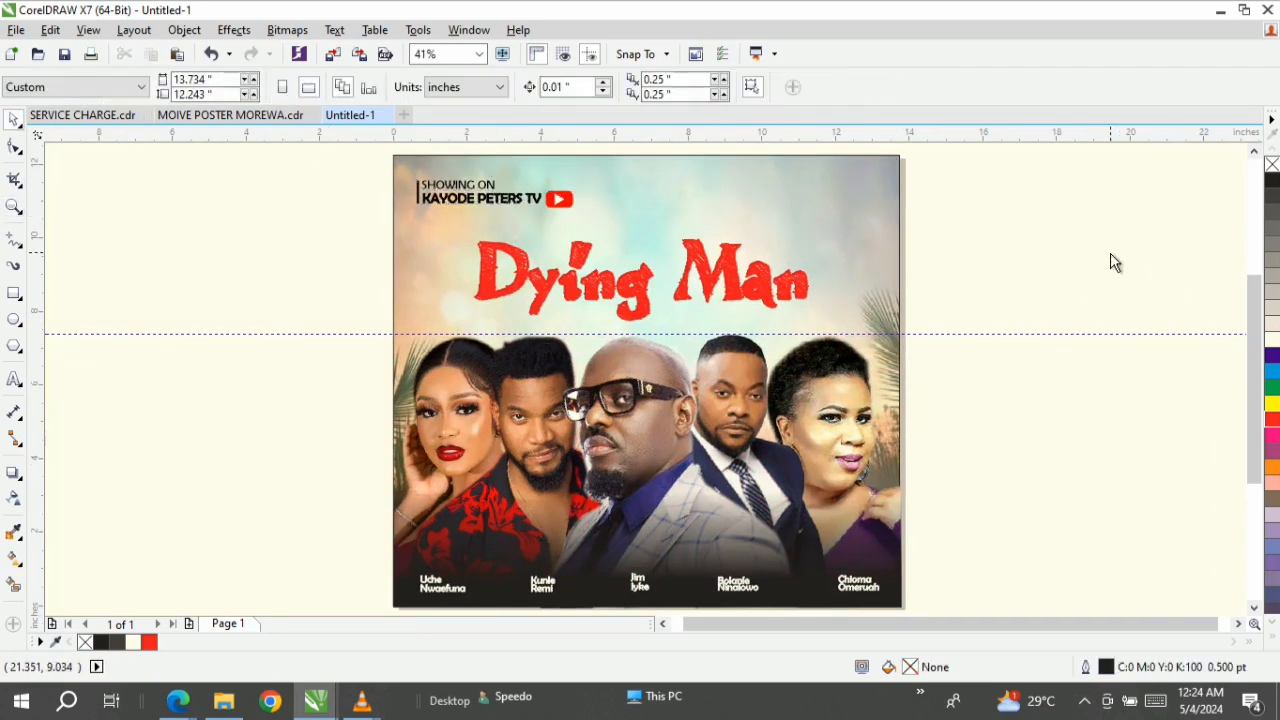
Step: Open the contents of the poster's PowerClip background frame for editing
right_click(1076, 224)
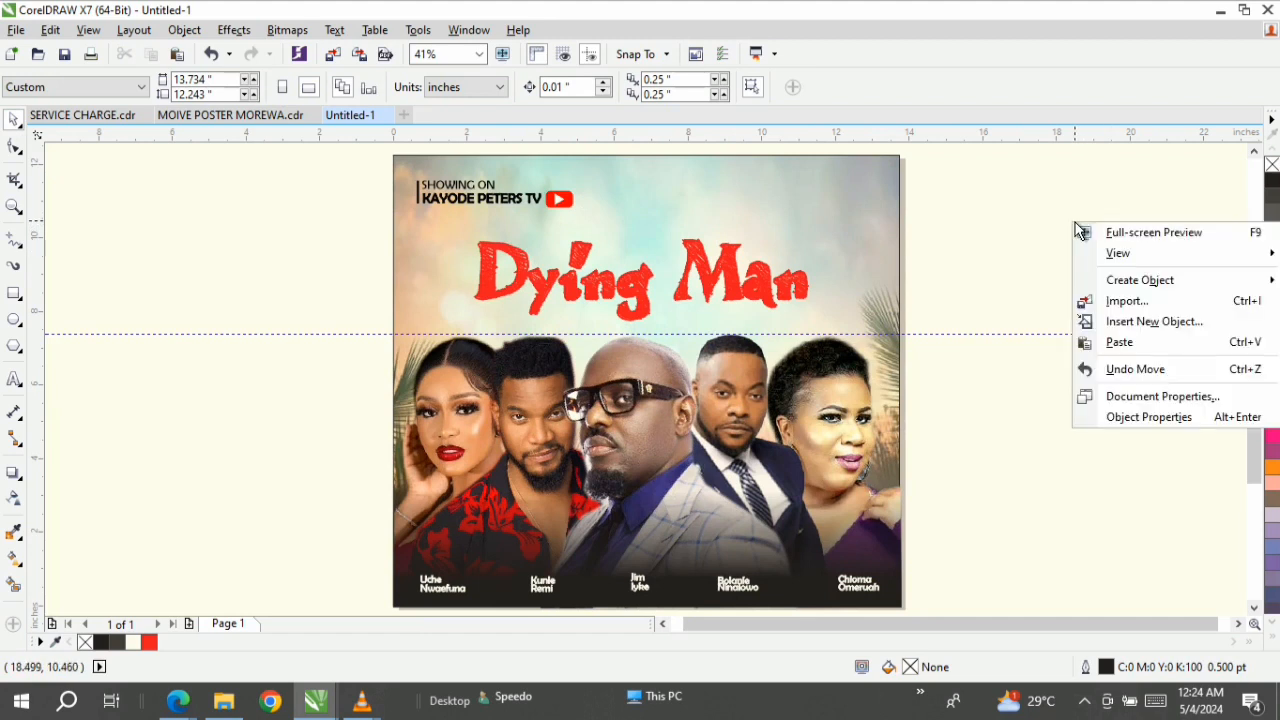
click(1003, 231)
click(868, 241)
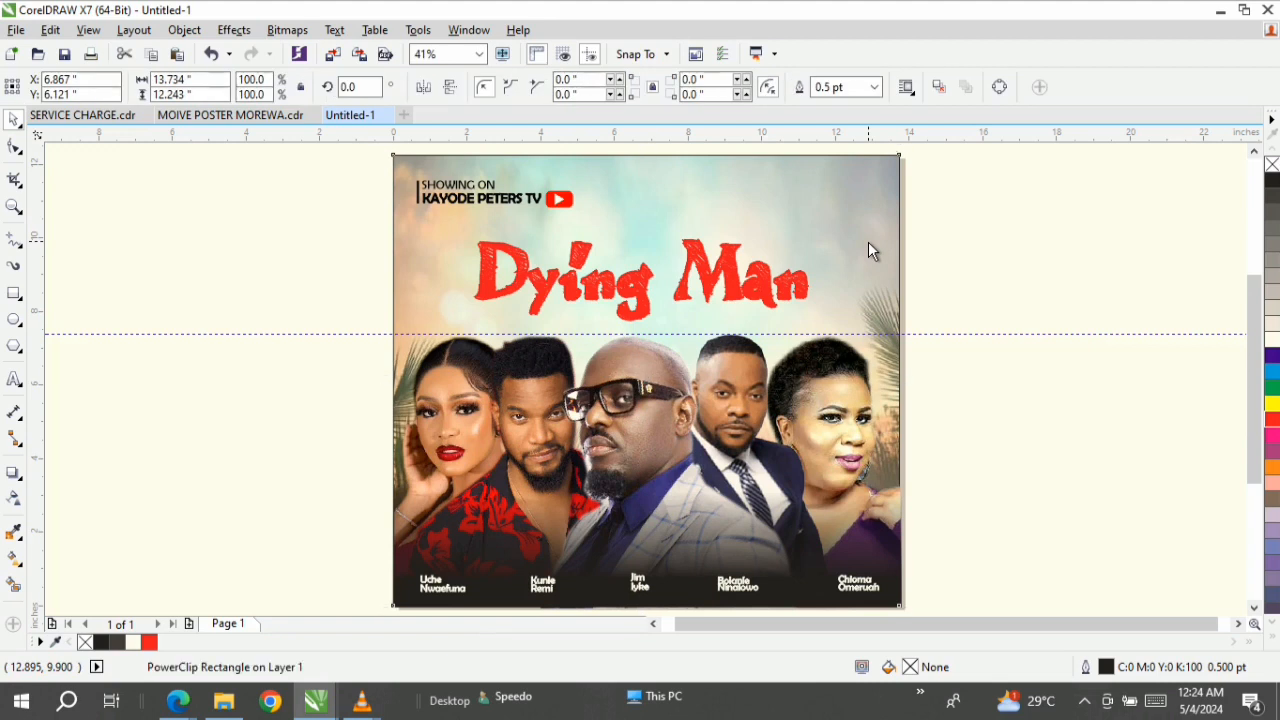
key(Delete)
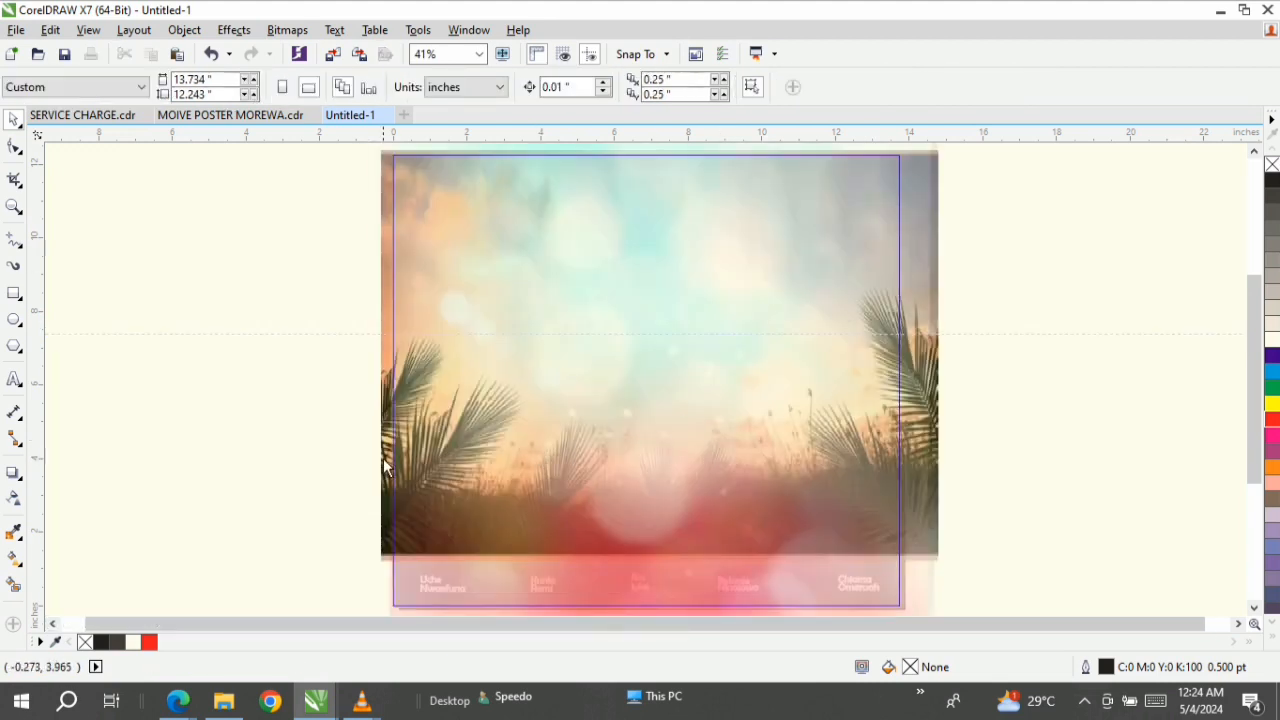
click(393, 522)
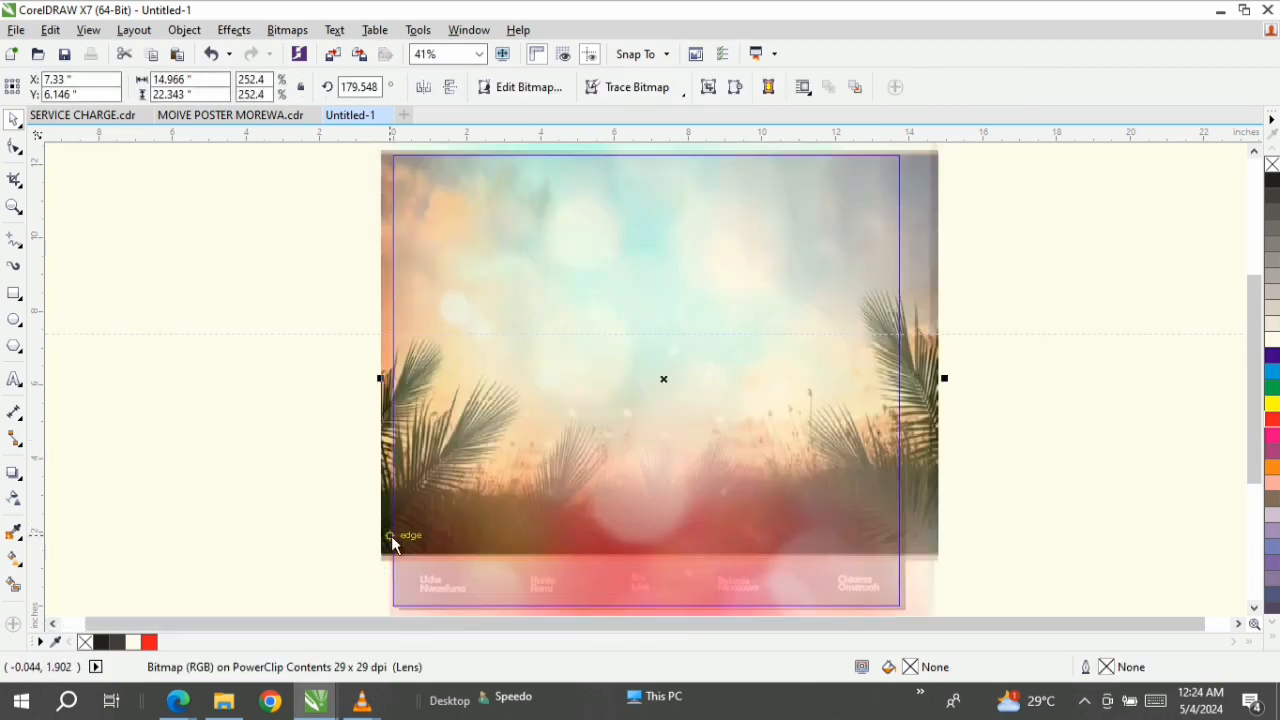
drag(391, 512, 391, 504)
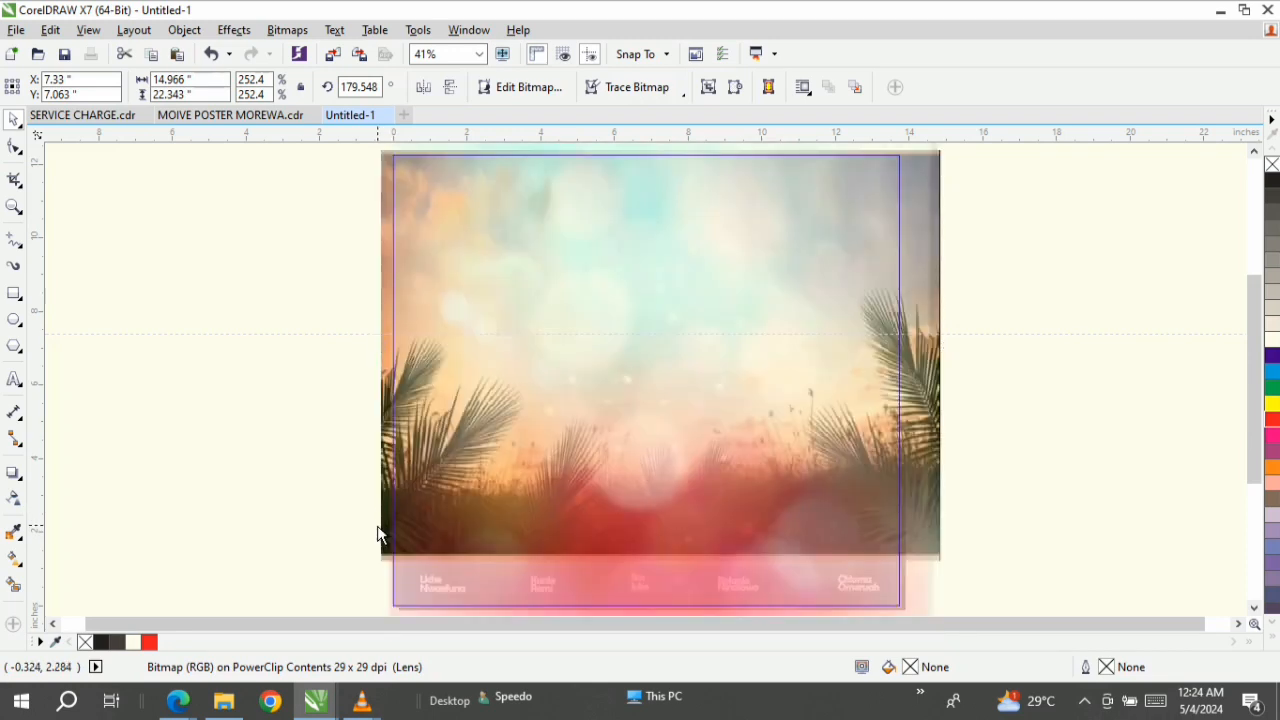
key(ctrl+z)
click(377, 524)
mouse_move(381, 509)
mouse_down()
mouse_move(381, 475)
mouse_move(380, 509)
mouse_up()
key(Escape)
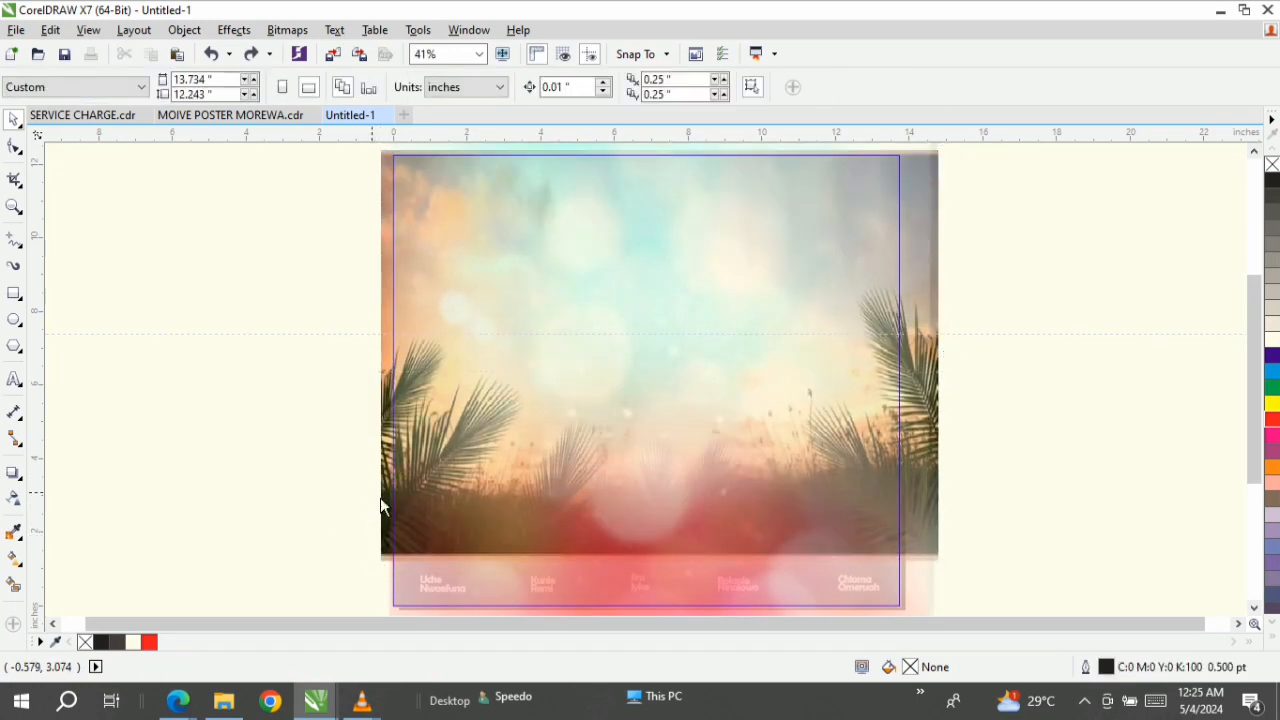
Step: Move the palm-tree background image up to about Y 8.02 in and finish editing the PowerClip contents
drag(380, 537, 378, 489)
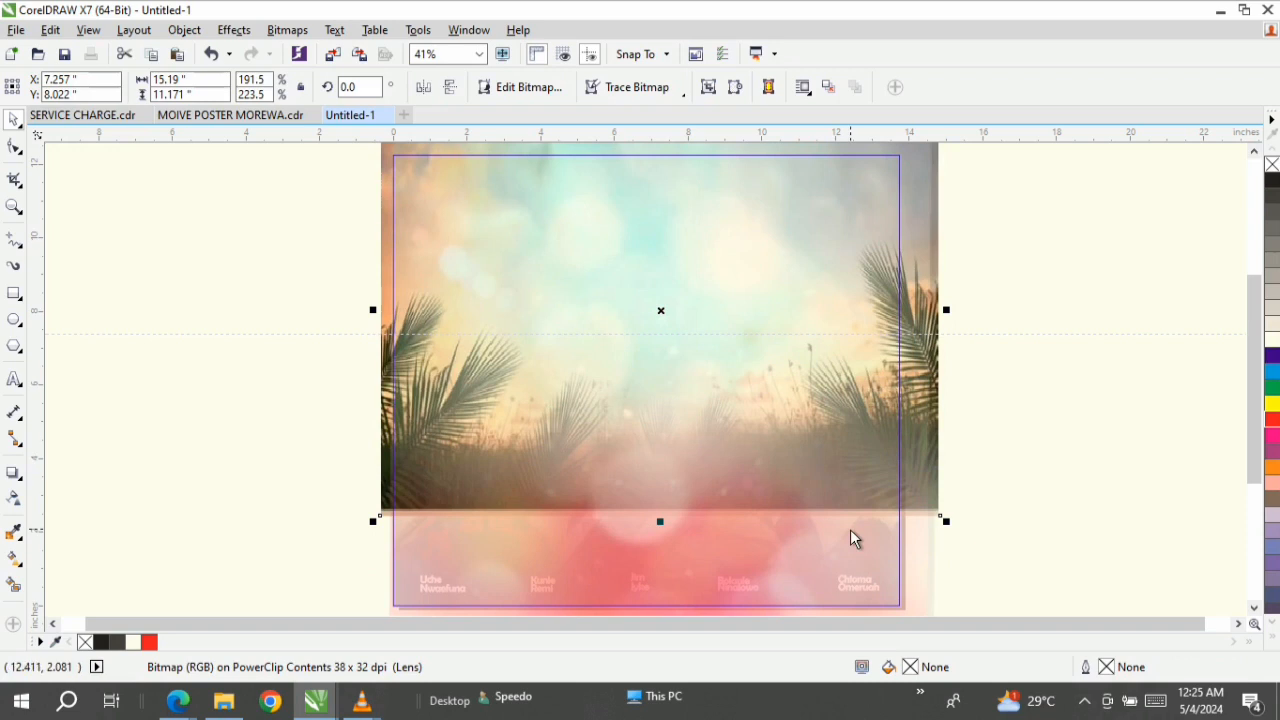
ctrl+click(1075, 485)
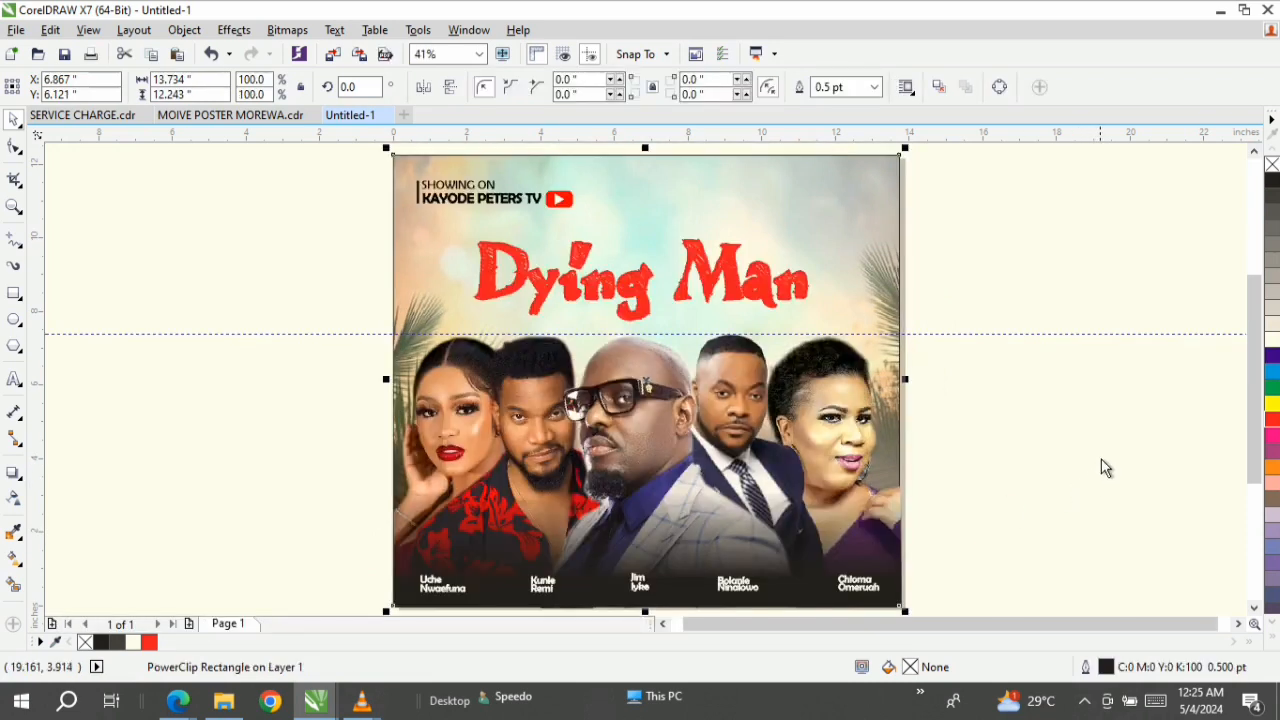
Step: Examine the whole poster in a full-screen preview
key(z)
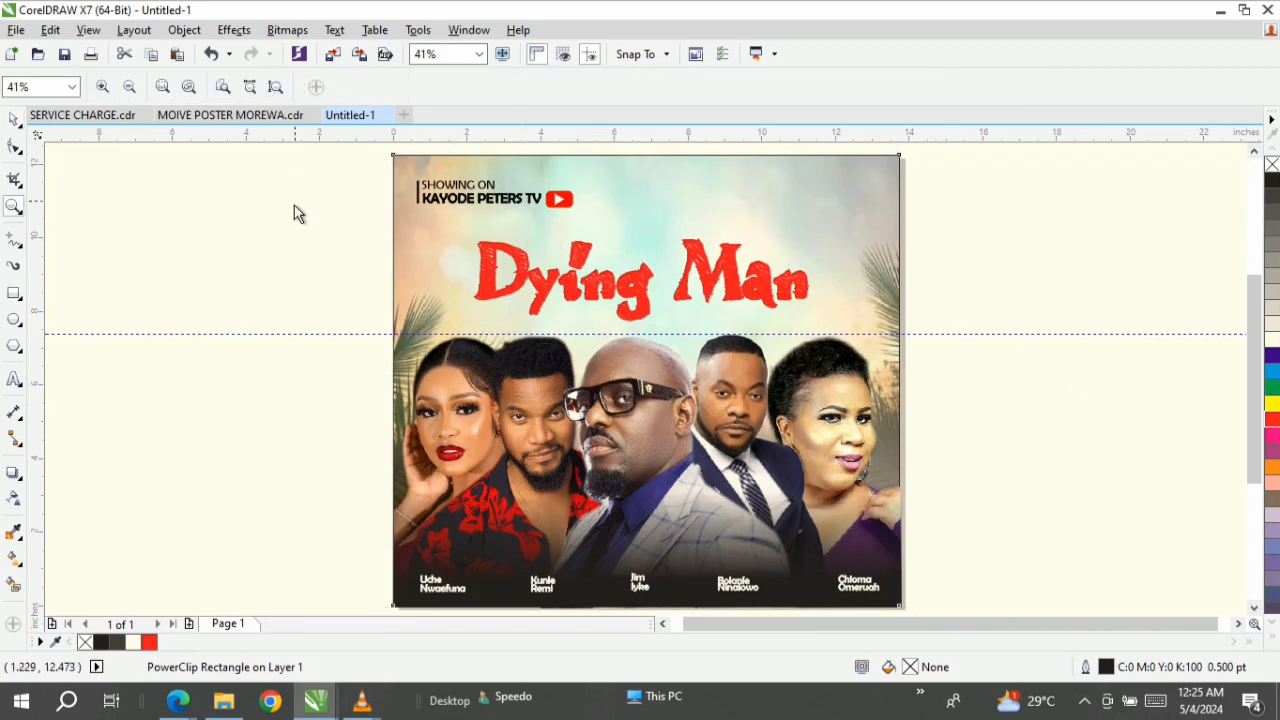
key(space)
right_click(271, 219)
click(330, 231)
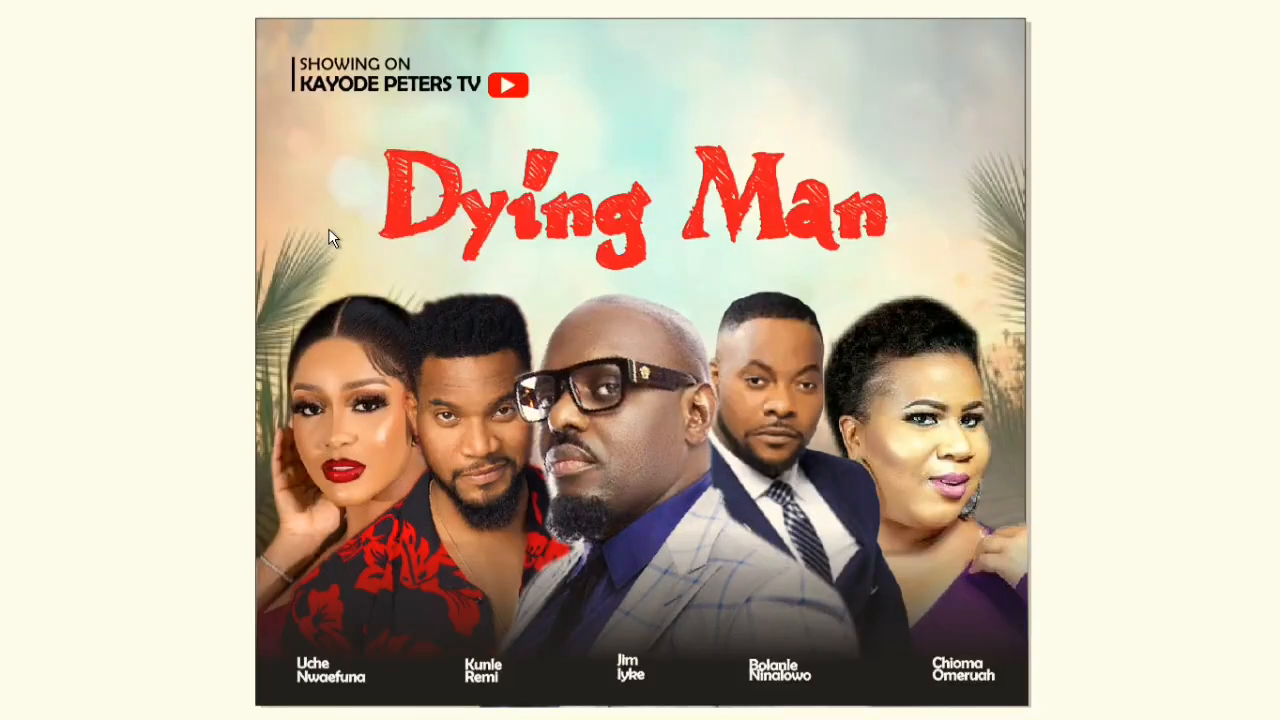